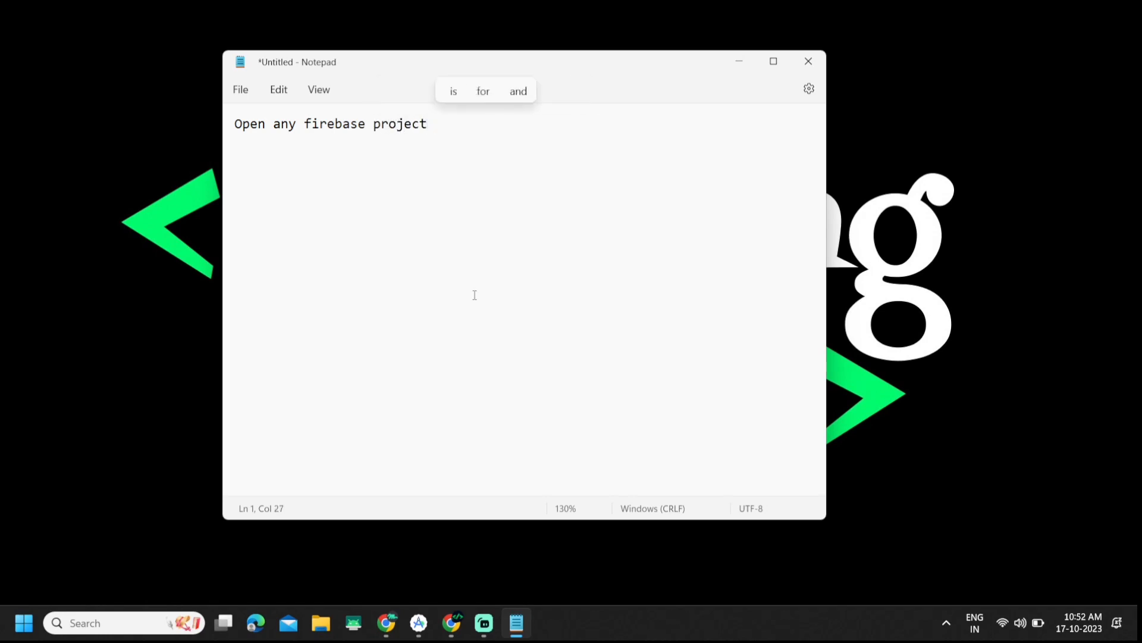
Step: Insert 'android' so the note reads 'Open any firebase android project', then go to Android Studio
key(Left)
key(Left)
key(Left)
key(Left)
text(android)
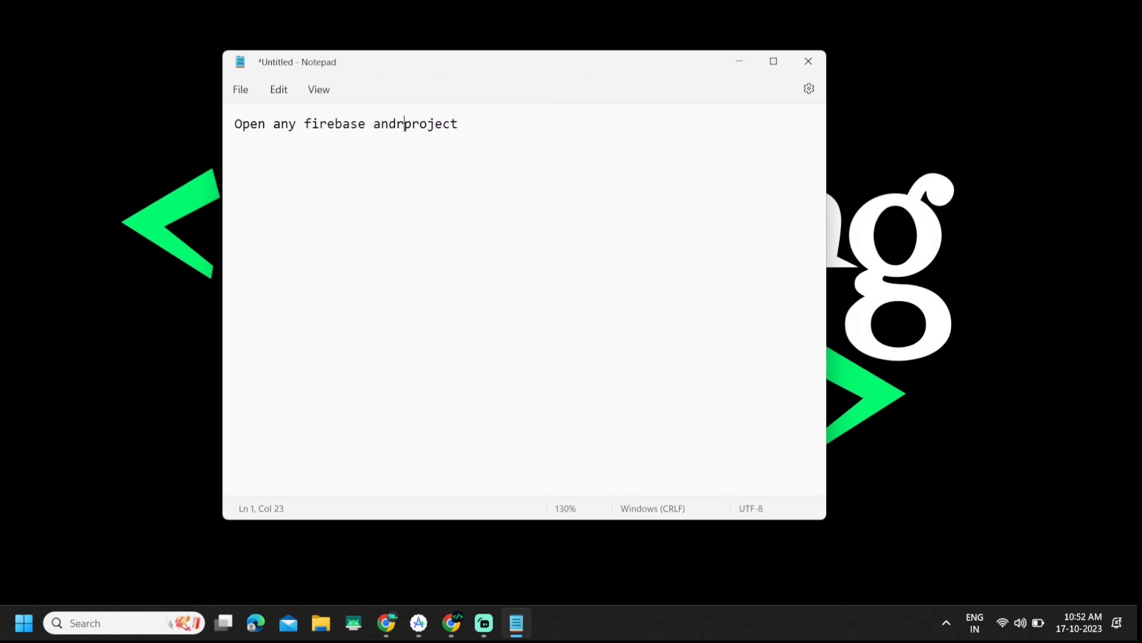
click(419, 622)
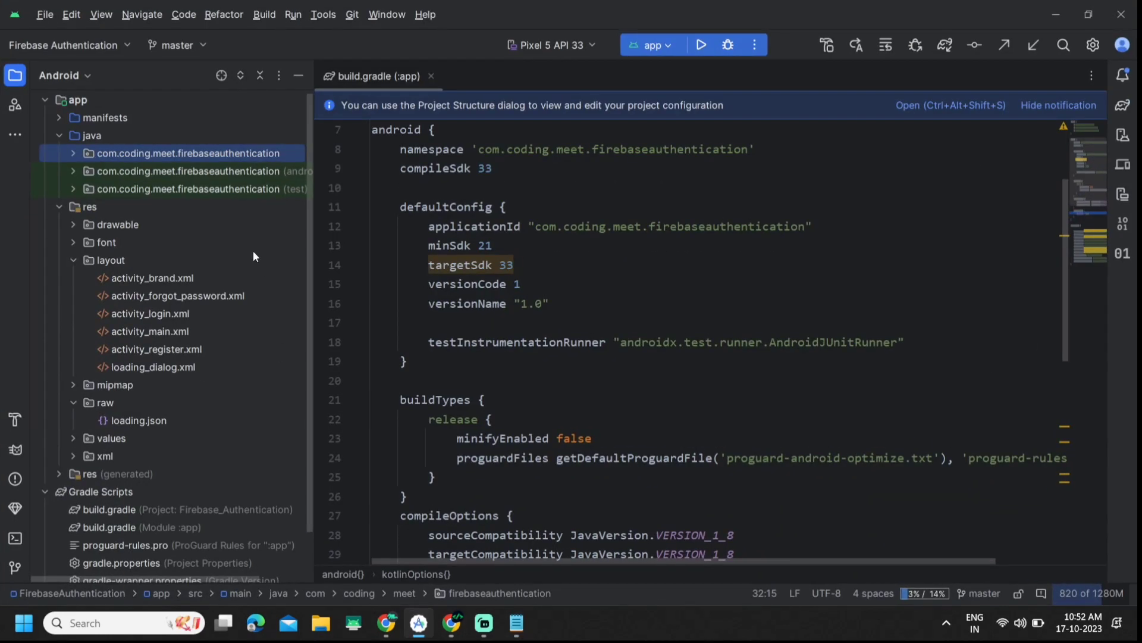
Step: Find the firebase-auth-ktx dependency line in the app's build.gradle dependencies block
click(76, 73)
click(595, 265)
scroll(619, 333, down, 5)
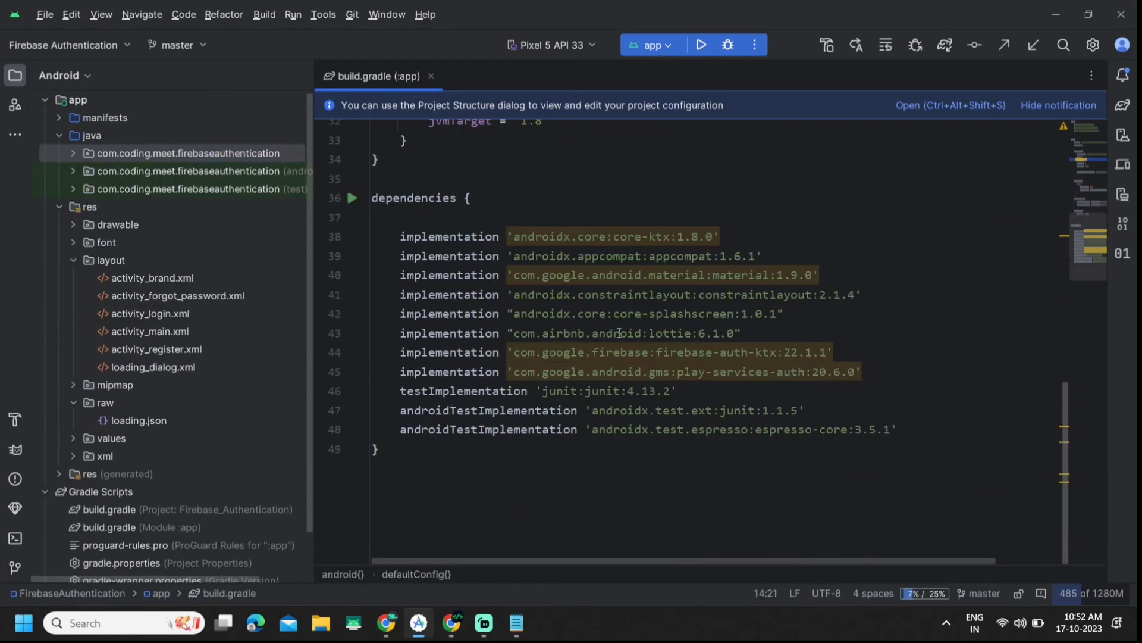
drag(395, 349, 922, 342)
click(883, 345)
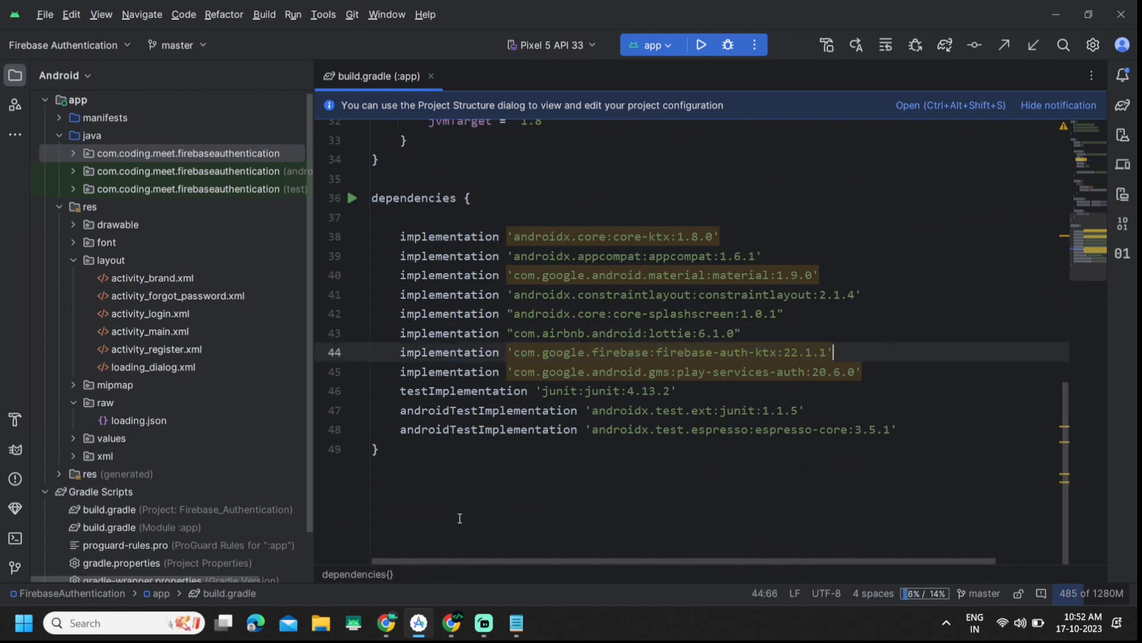
Step: View the Firebase-Authentication-App GitHub repository page, then return to the Notepad notes
click(453, 625)
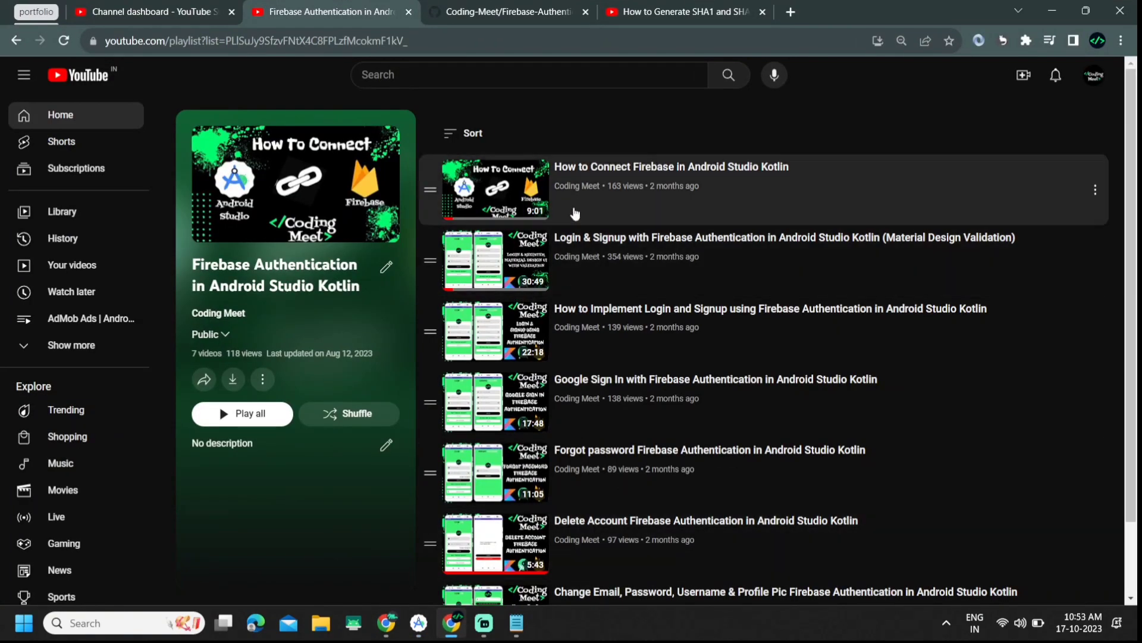
click(506, 11)
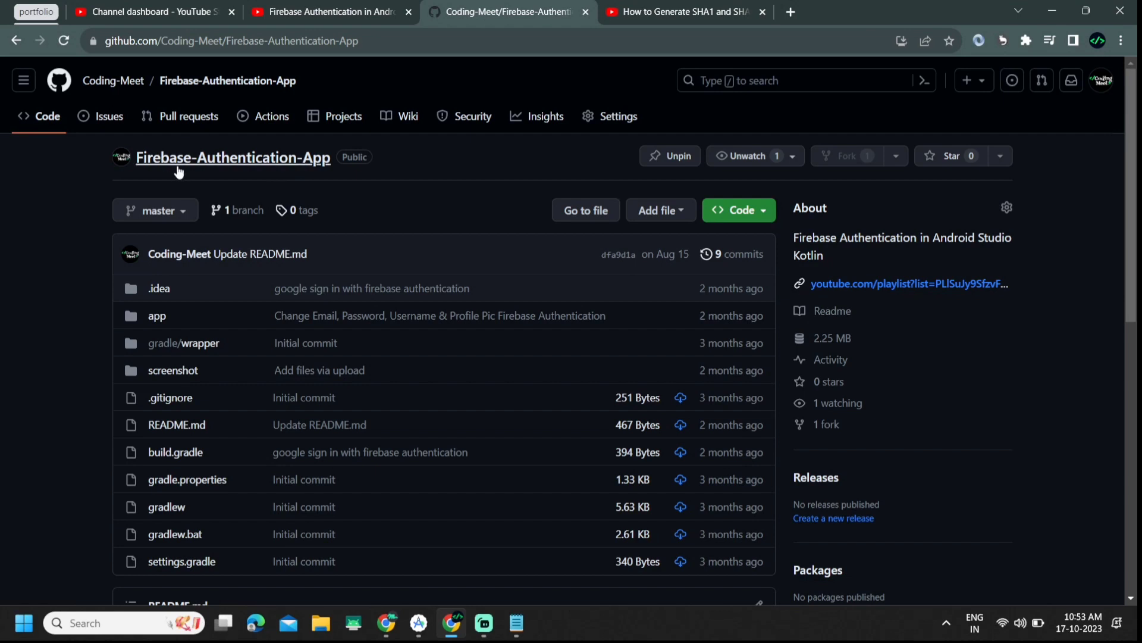
click(517, 623)
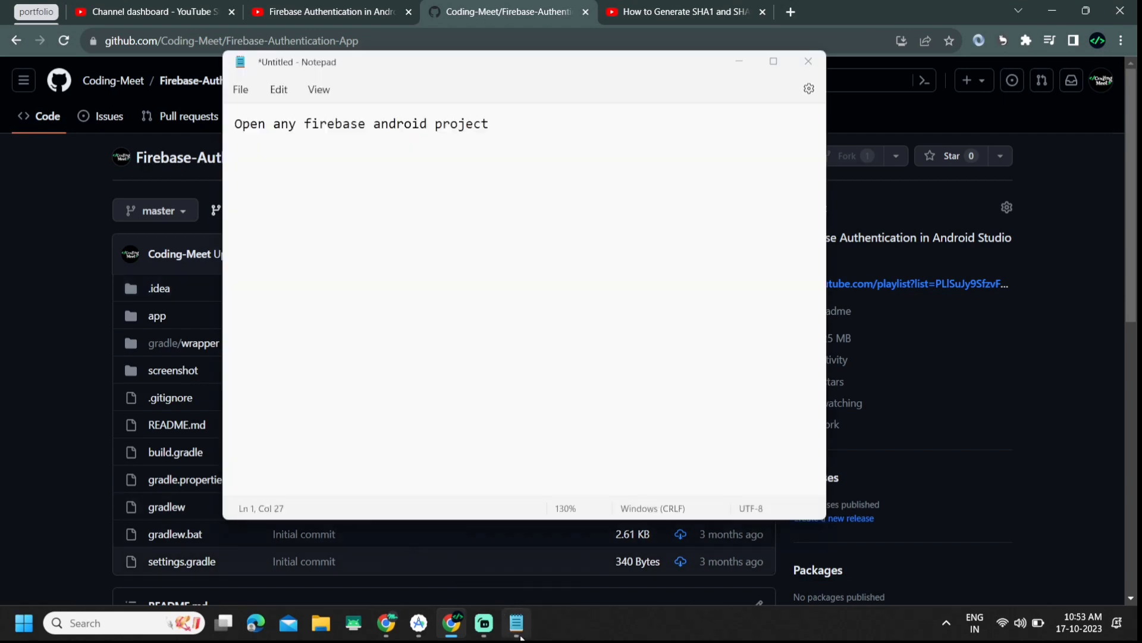
Step: Write a note that changing the Firebase account means Android Studio file changes
key(Return)
key(Return)
key(Return)
text(i)
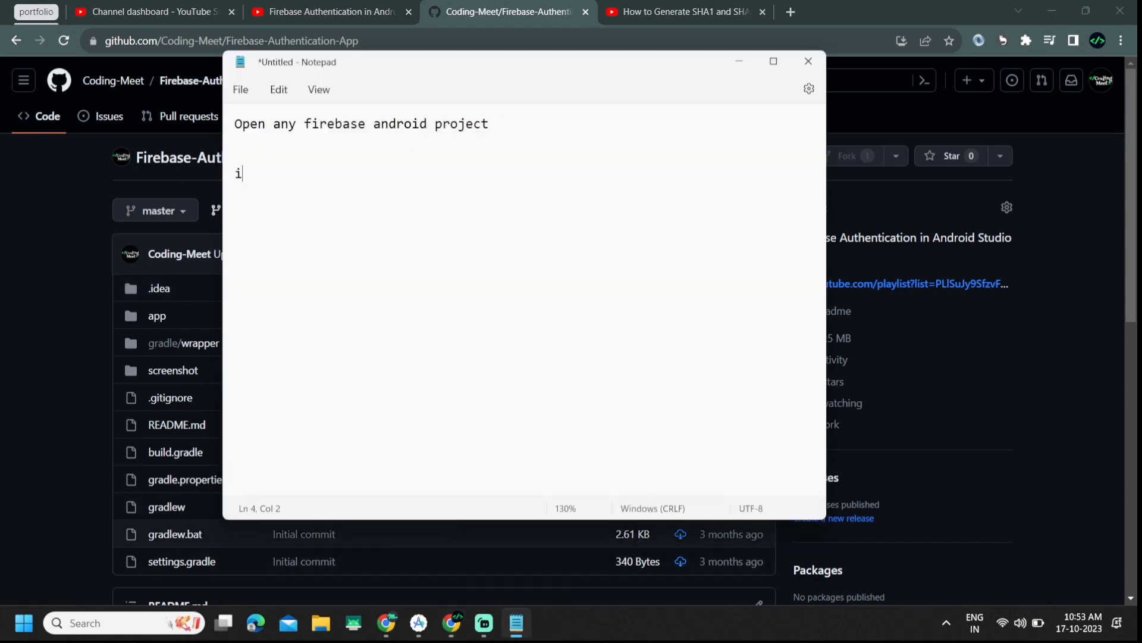
text(f firebase)
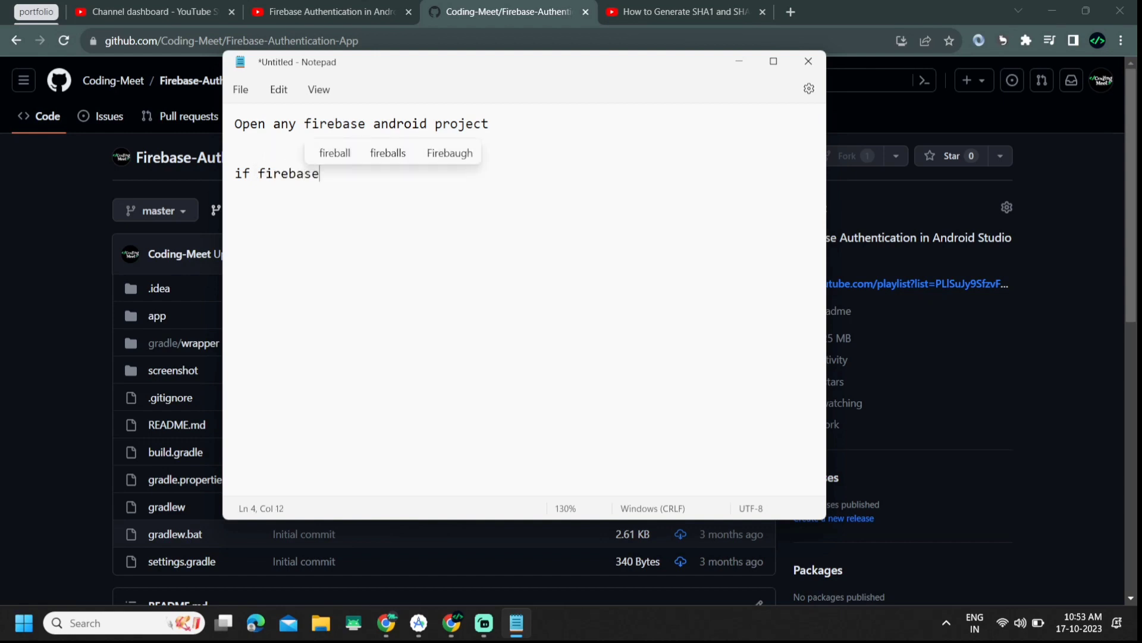
text( acco)
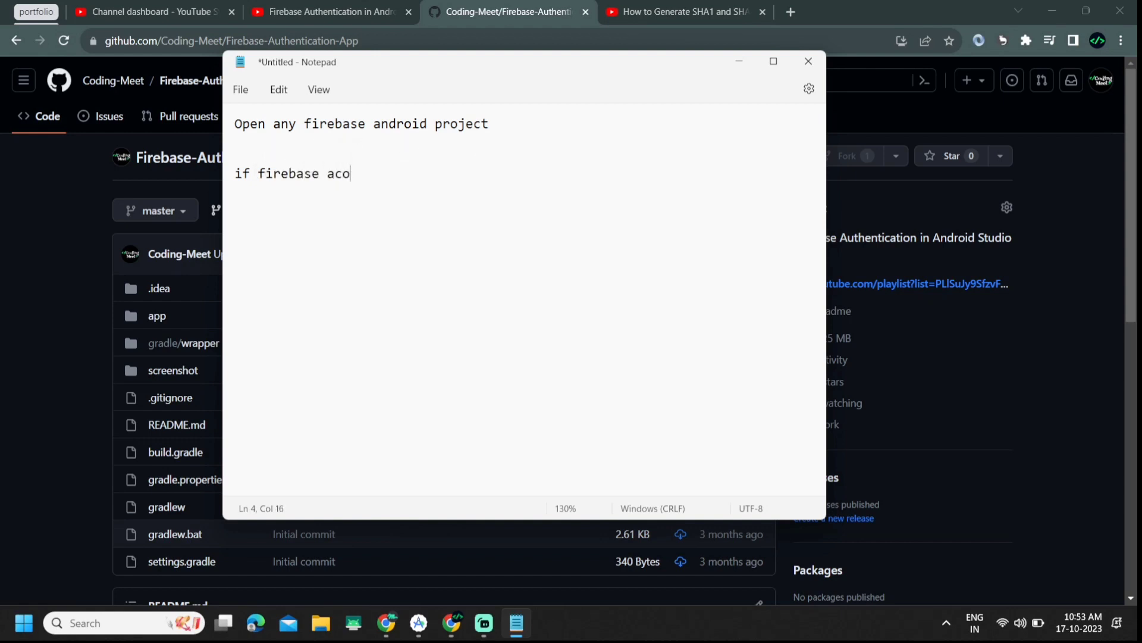
text(unt change )
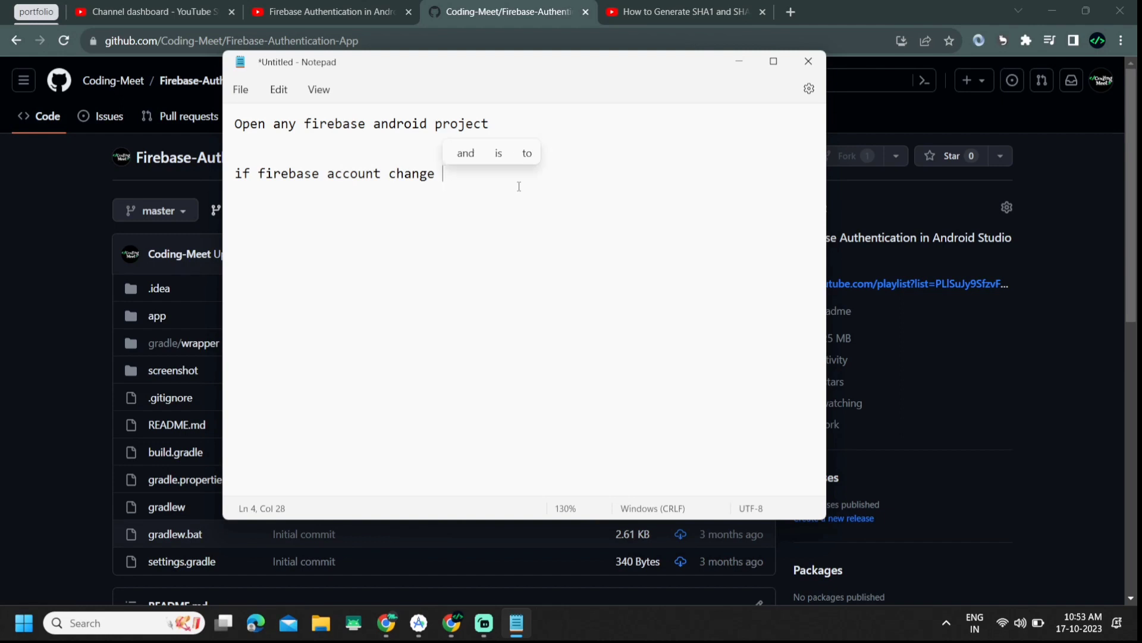
text(i can no)
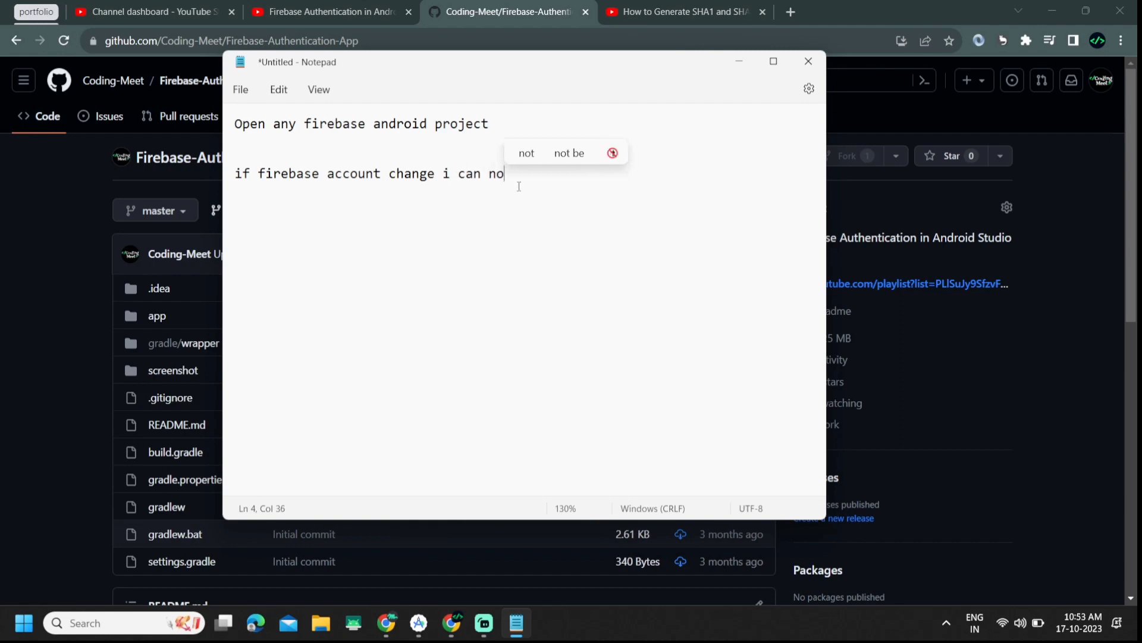
key(BackSpace)
key(BackSpace)
text(android )
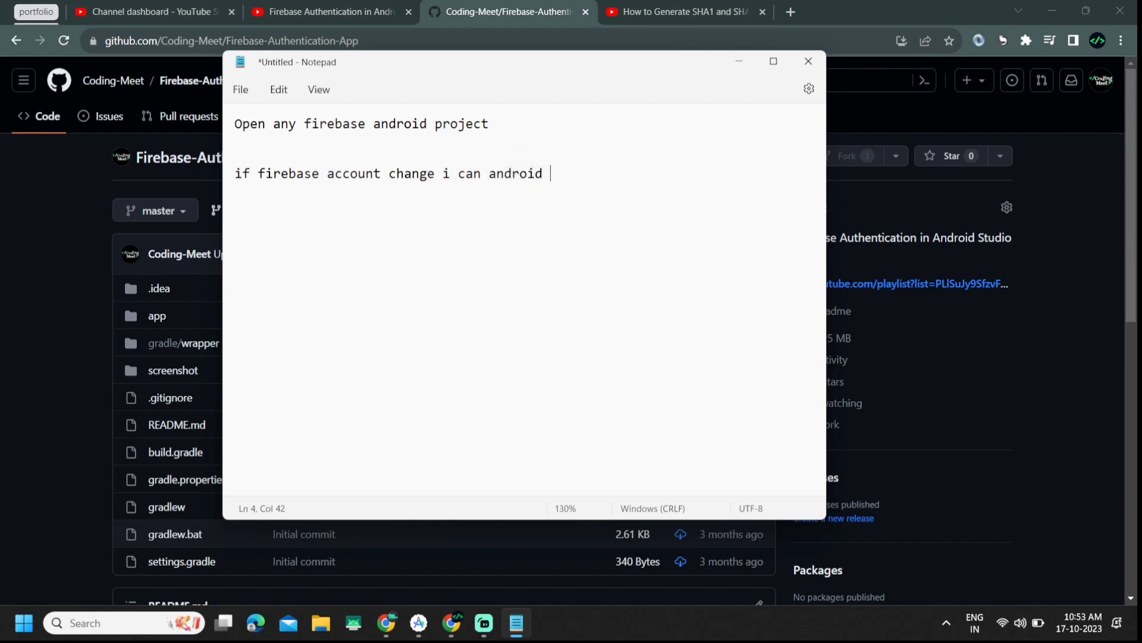
text(studio s)
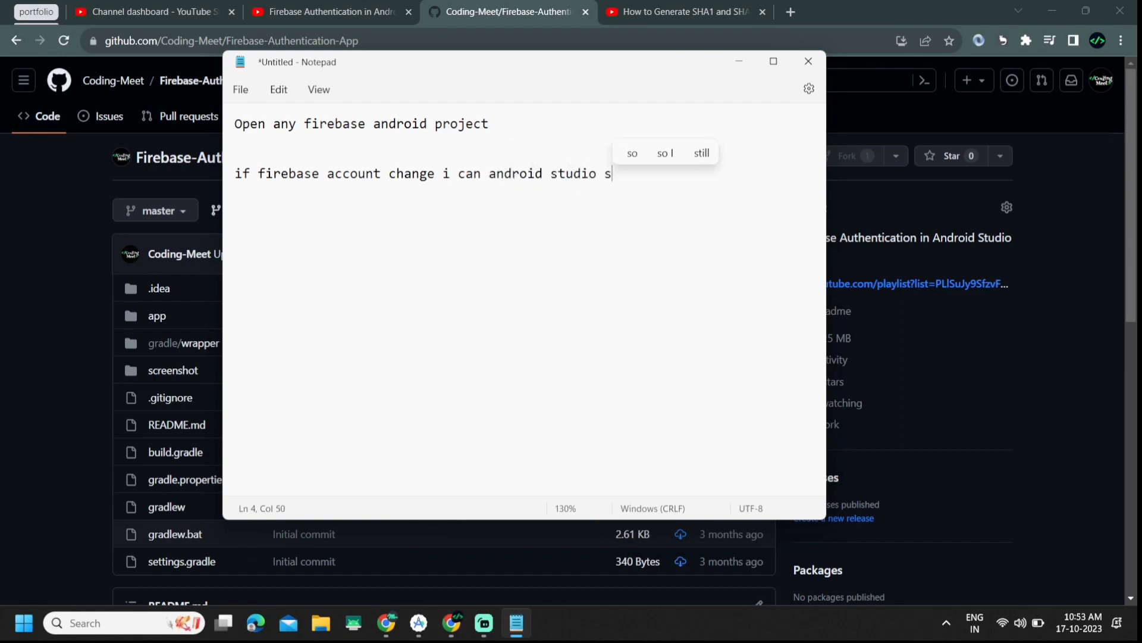
text(ome code ch)
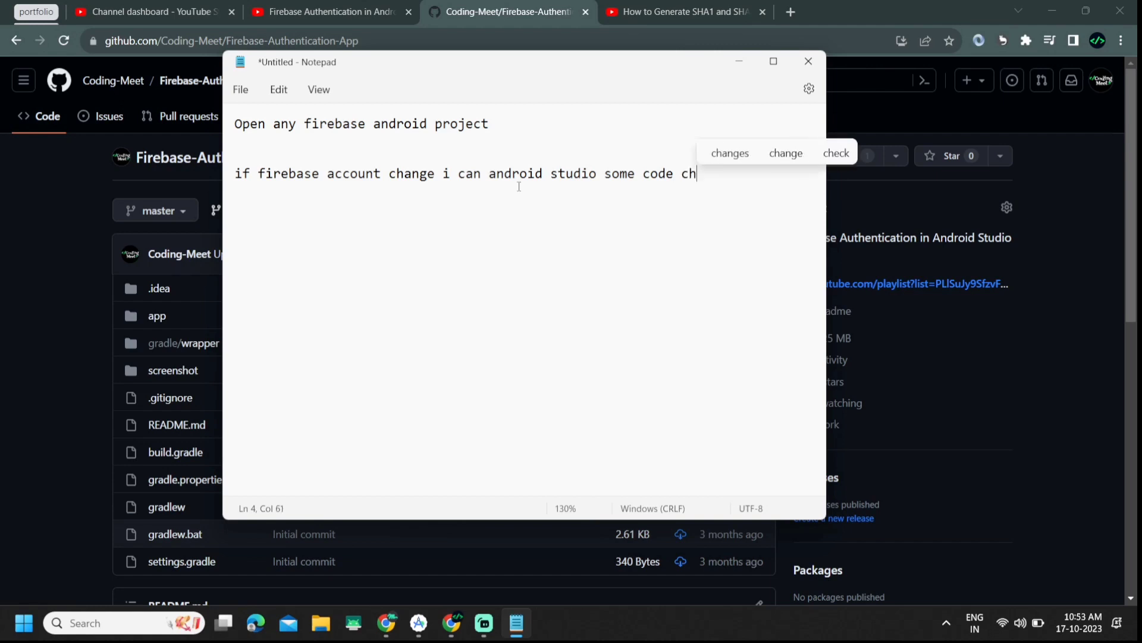
key(BackSpace)
key(BackSpace)
key(BackSpace)
key(BackSpace)
key(BackSpace)
text(file changed)
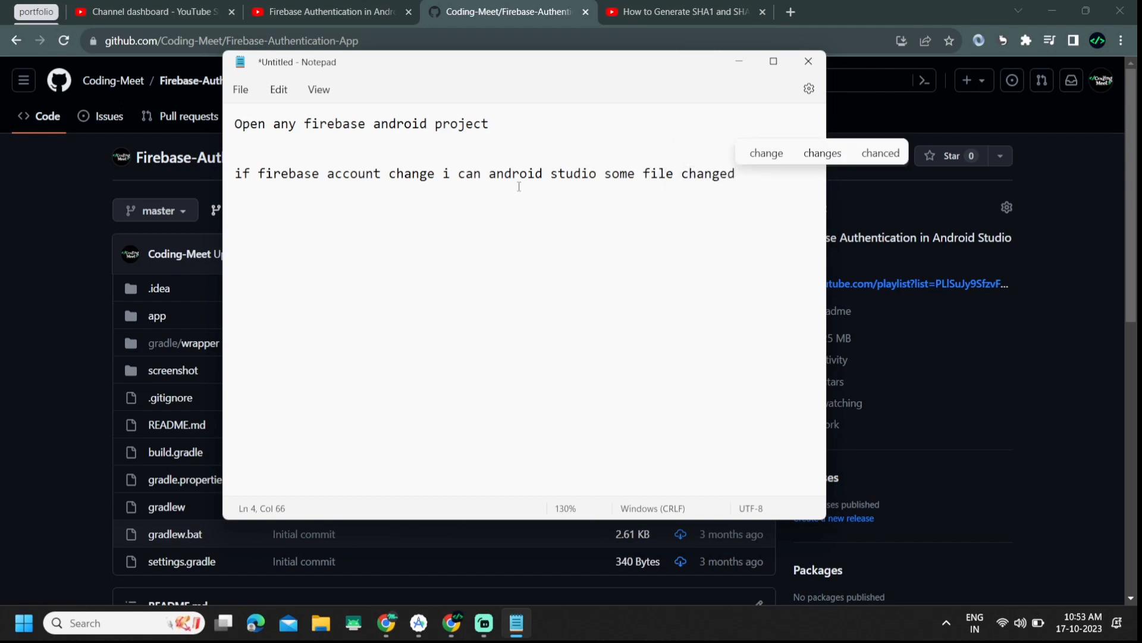
key(BackSpace)
text(s)
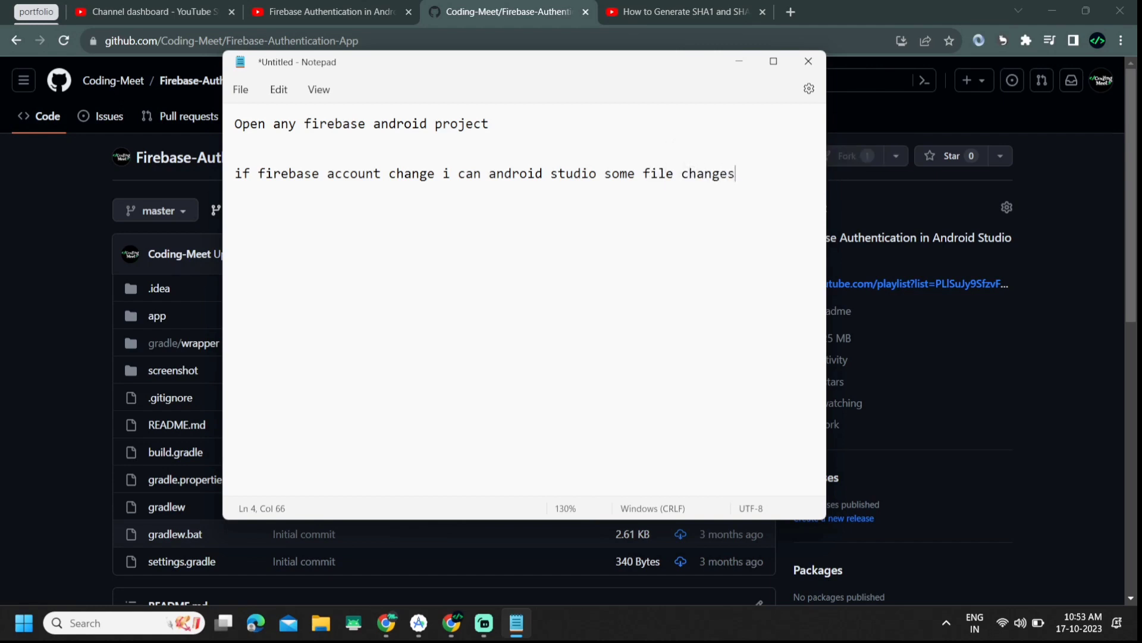
Step: Add 'first step' with 'open differnt firebase account' on the line below
click(5, 371)
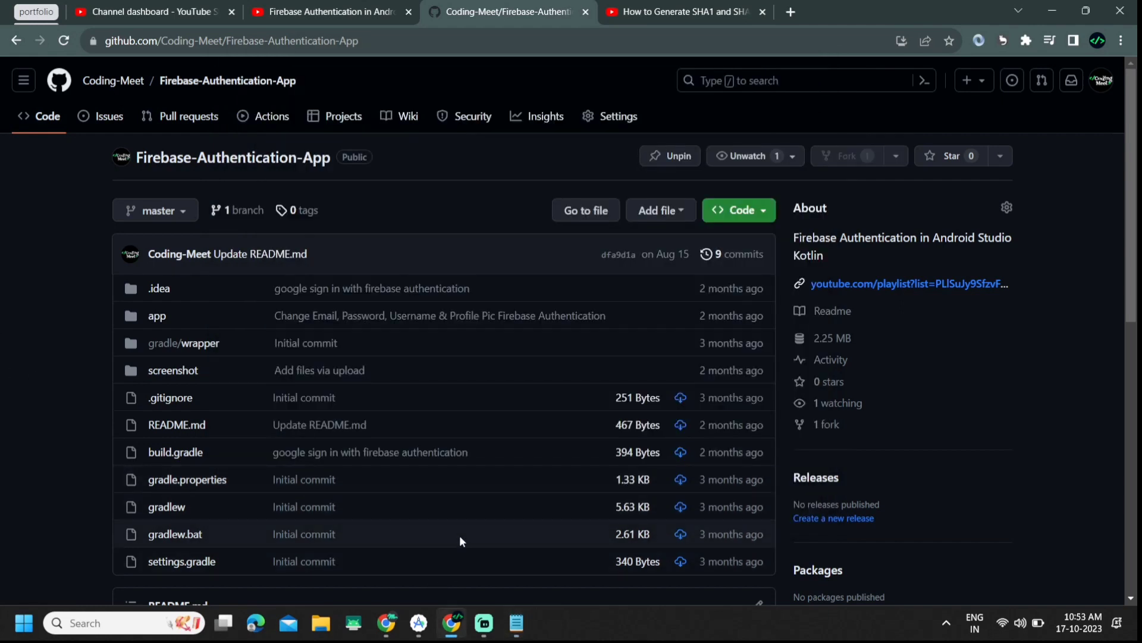
click(517, 623)
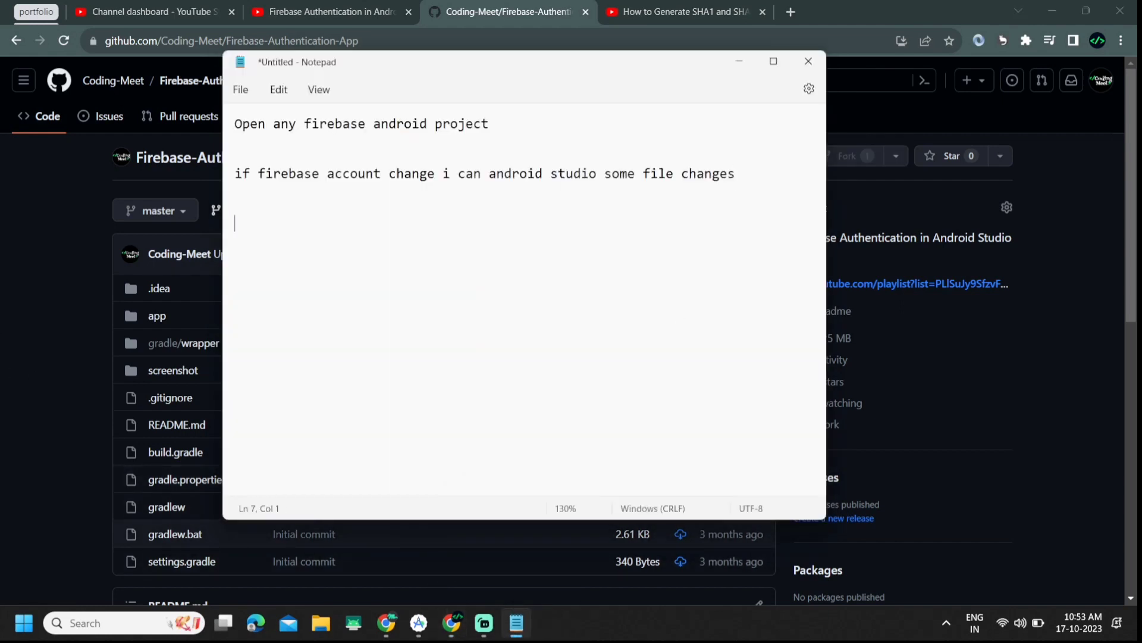
text(first step)
key(Return)
text(op)
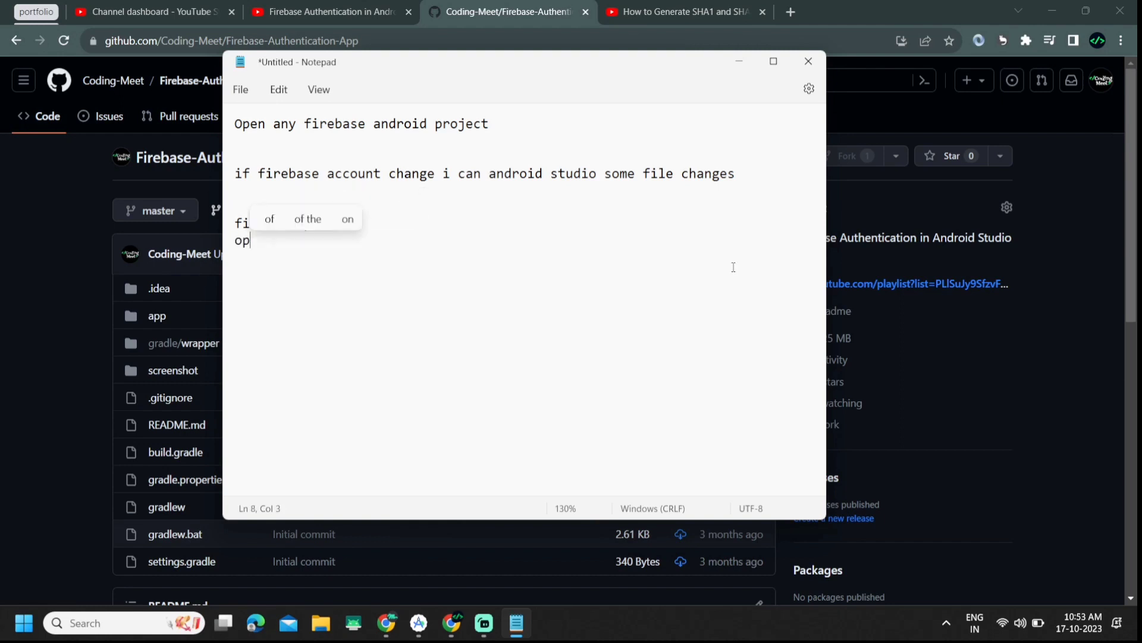
text(en differn)
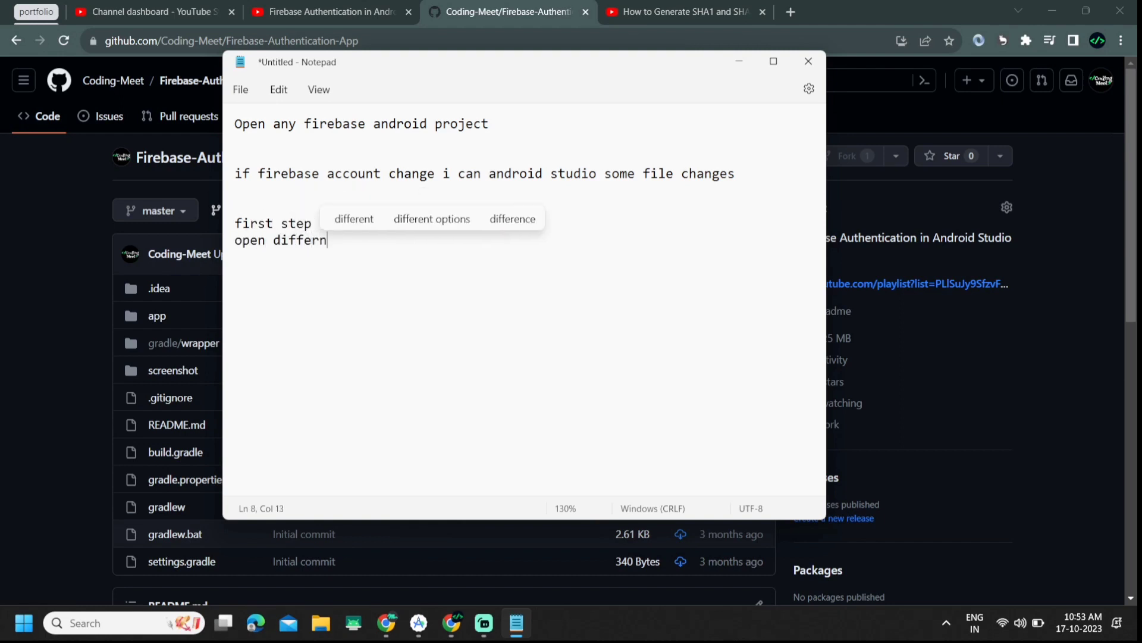
text(t fir)
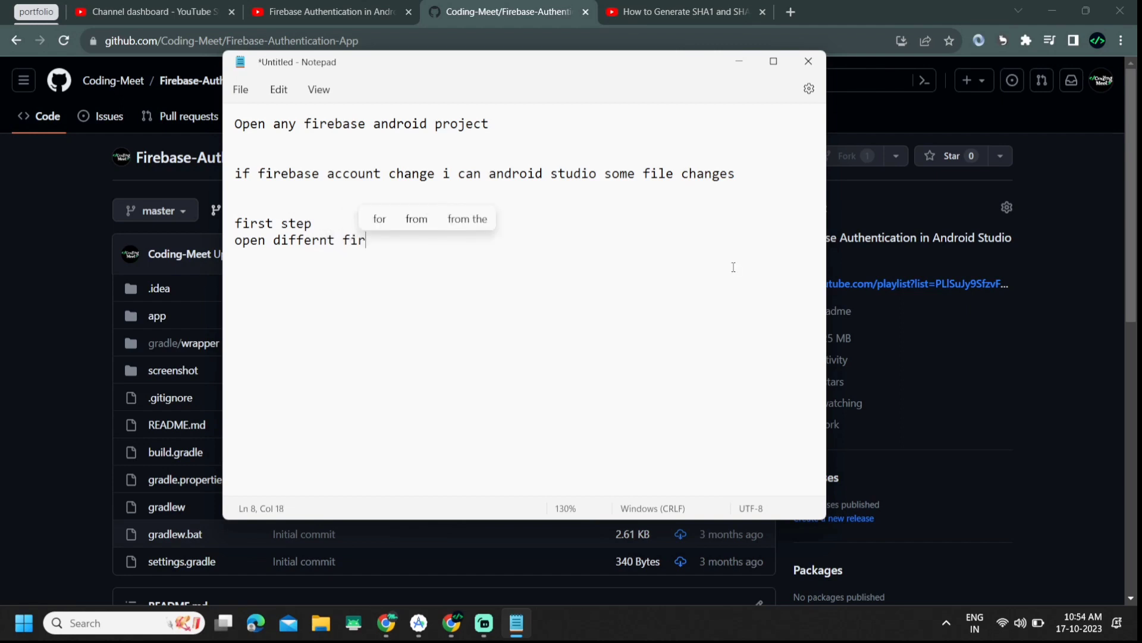
text(ebase account)
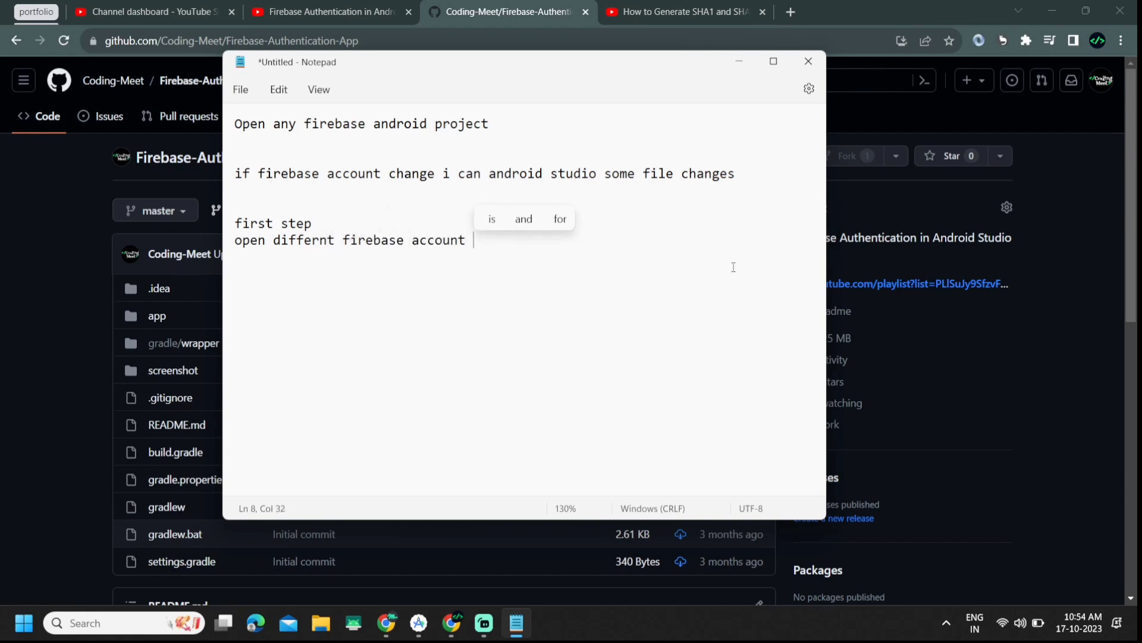
click(386, 623)
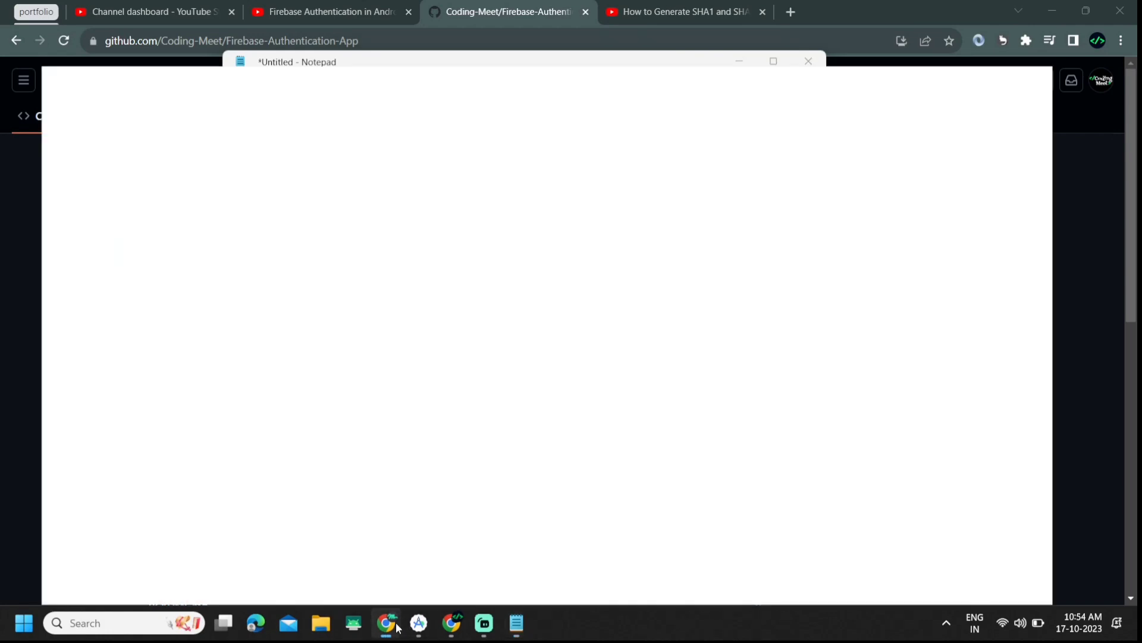
Step: Type 'this project integrated already so how to change different account' as a new note line
click(546, 259)
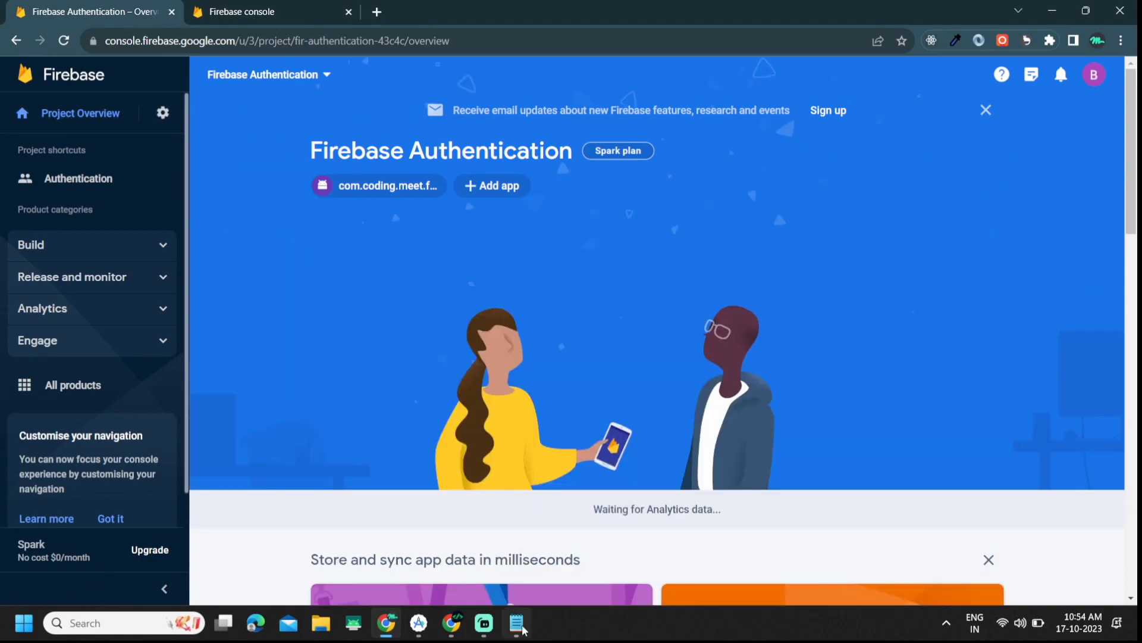
click(517, 623)
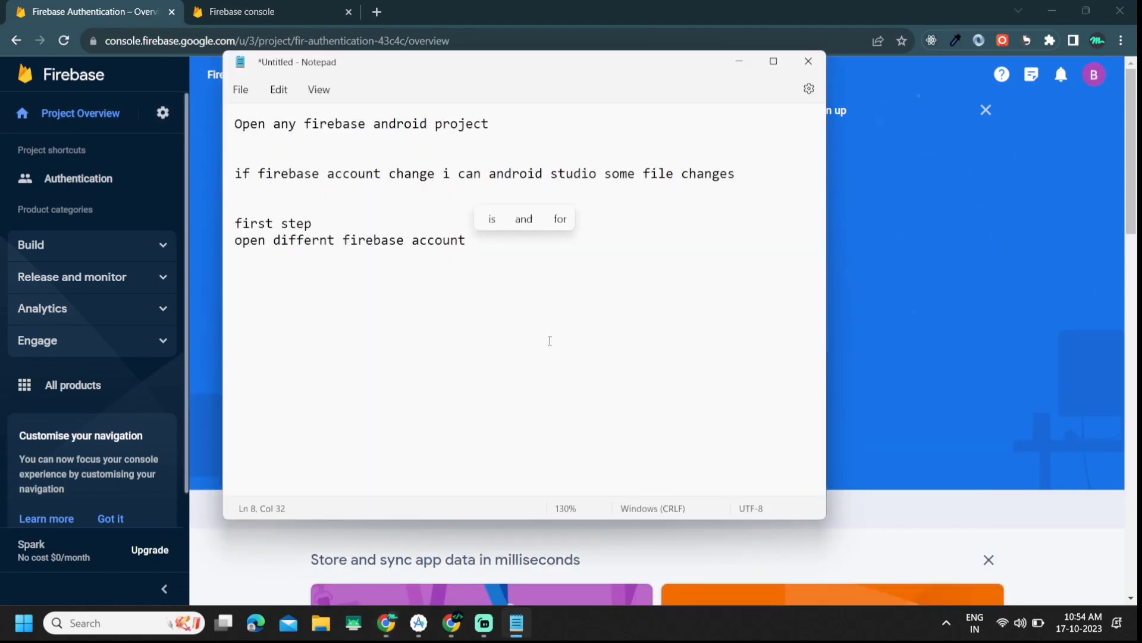
key(Return)
key(Return)
key(Return)
text(this)
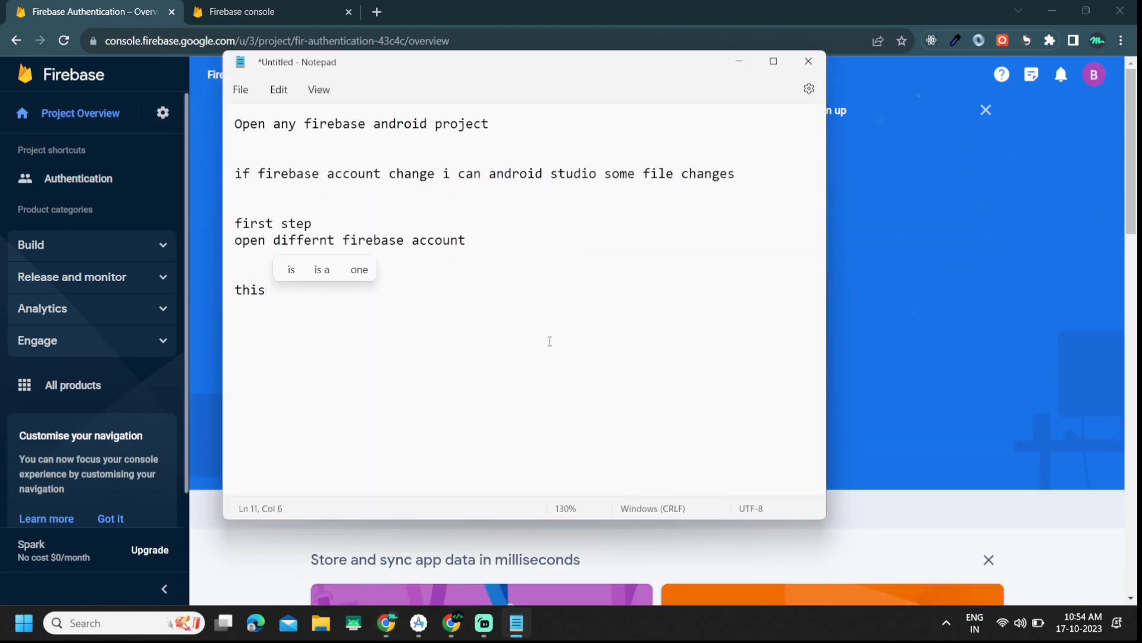
text( project alread)
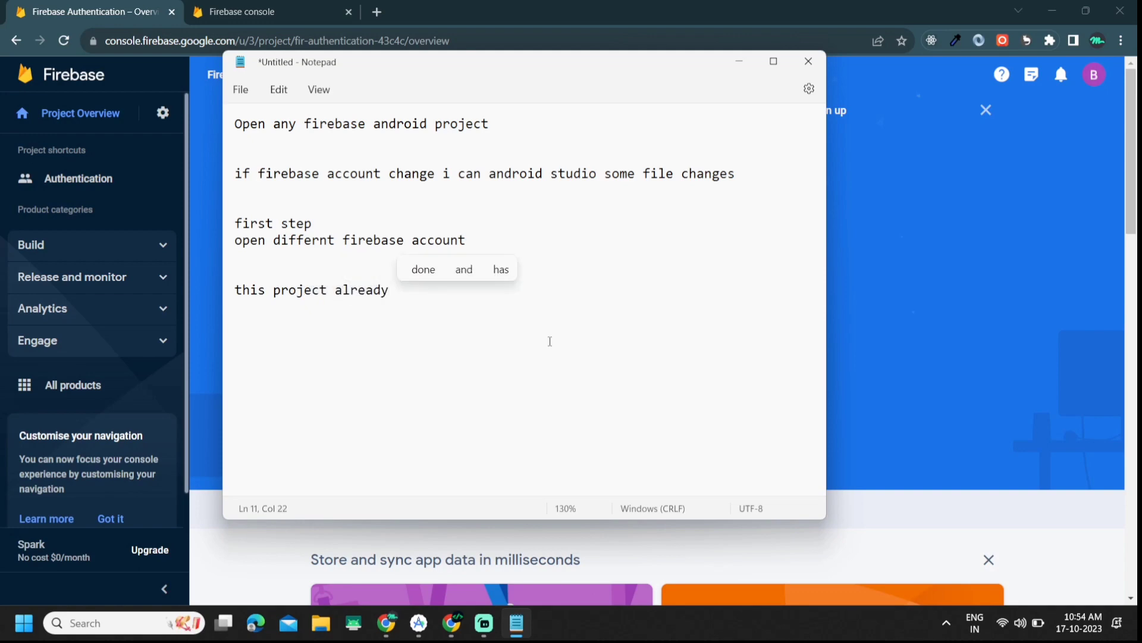
key(BackSpace)
key(BackSpace)
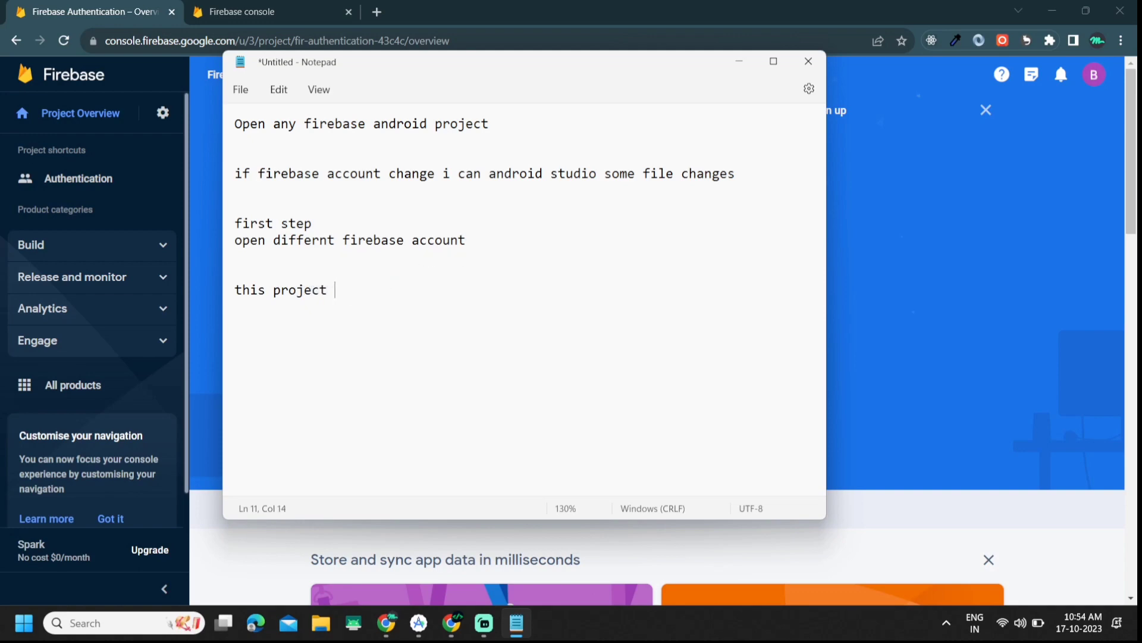
text(interg)
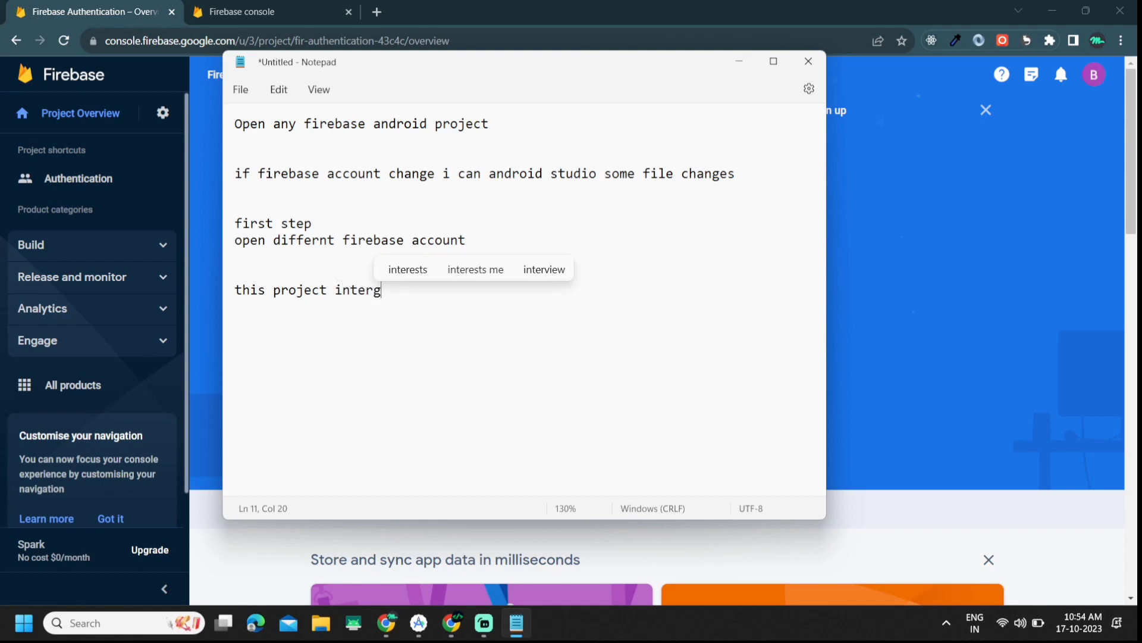
text(ra)
text(nt)
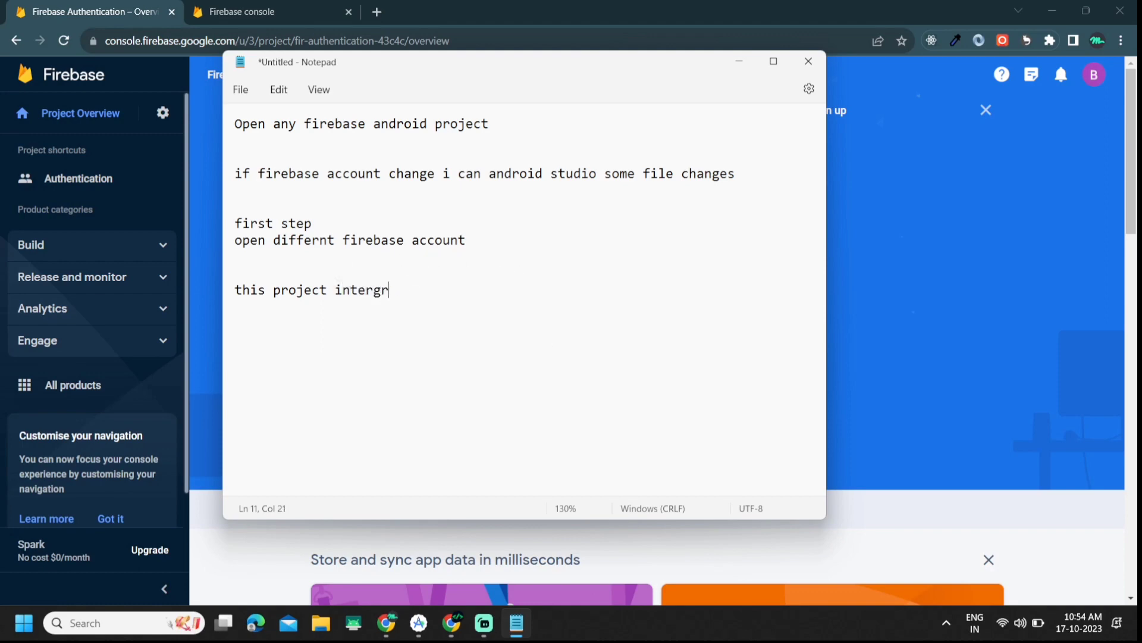
key(BackSpace)
key(BackSpace)
text(r)
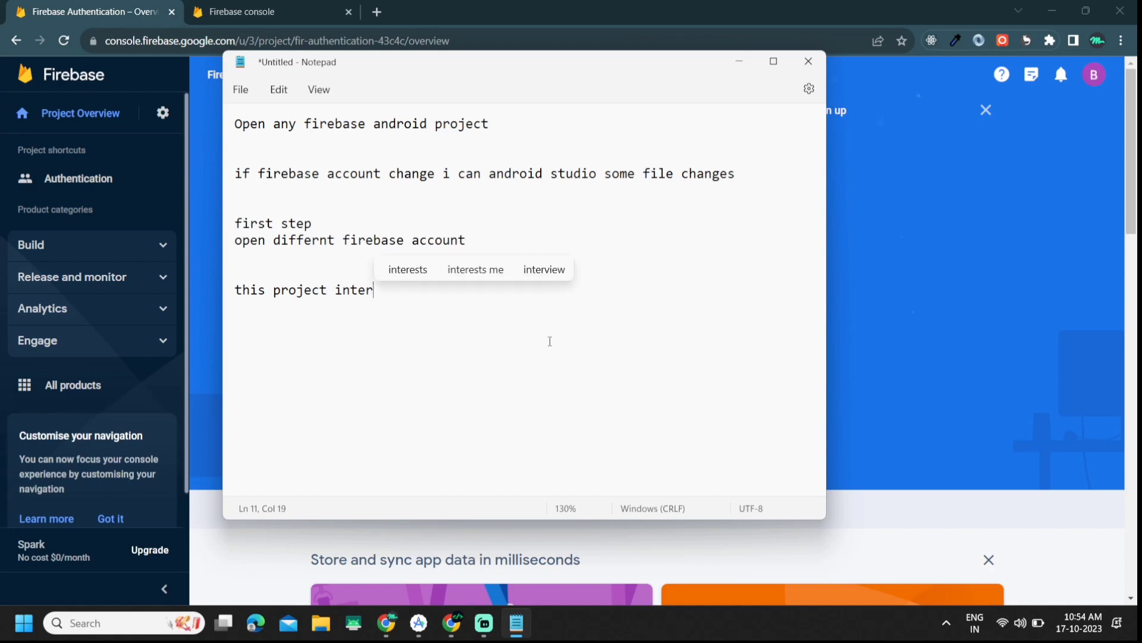
text(ge)
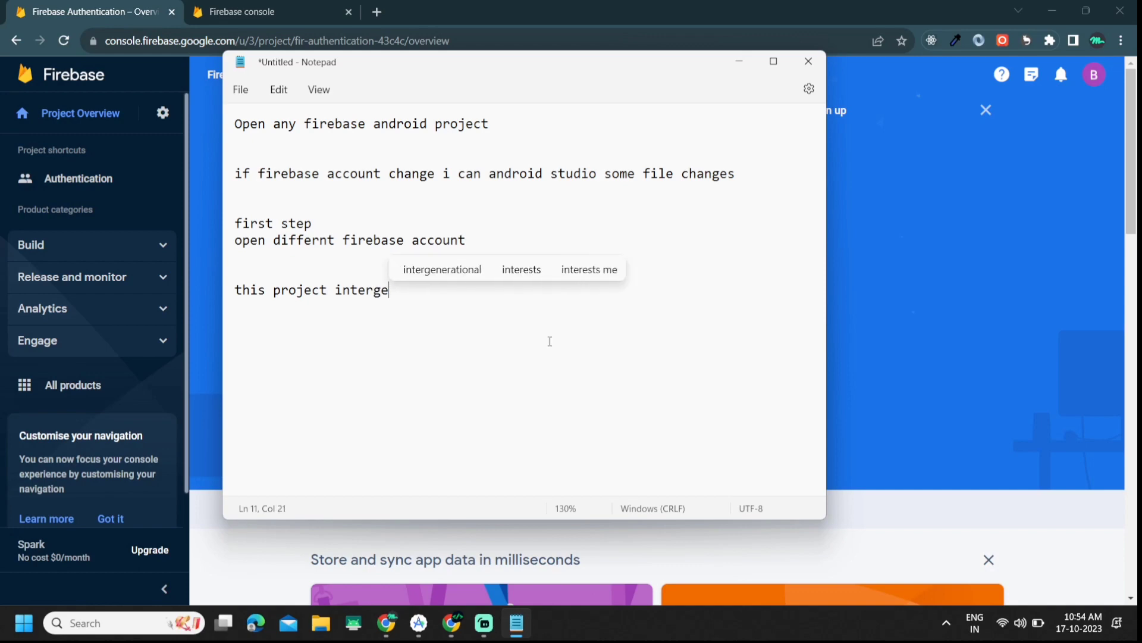
key(BackSpace)
text(t)
key(BackSpace)
text(t)
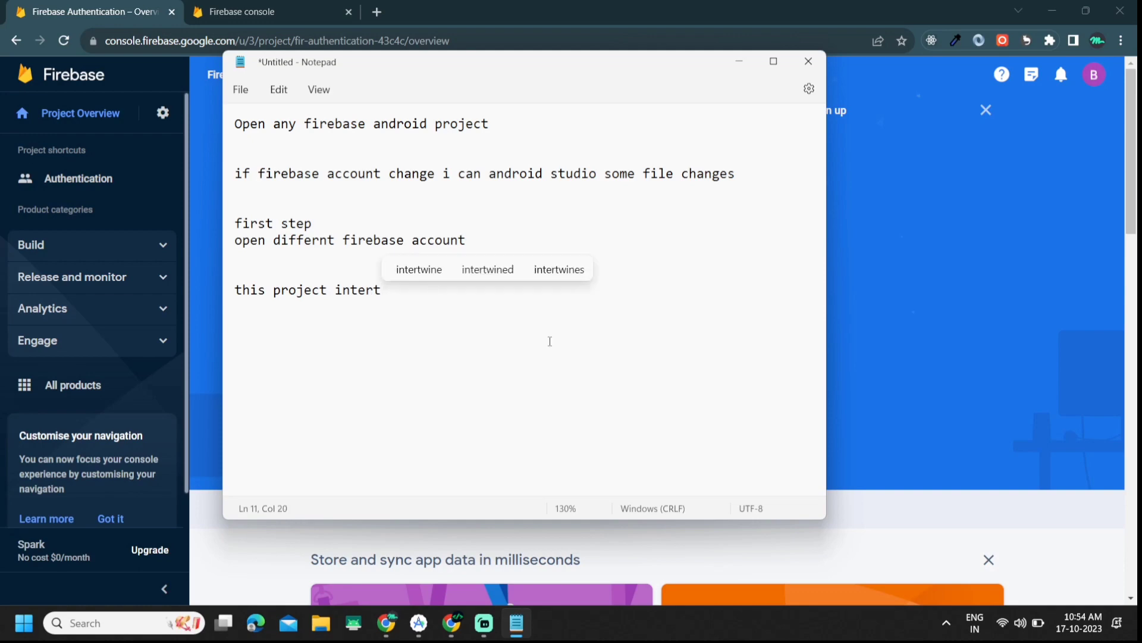
key(BackSpace)
key(BackSpace)
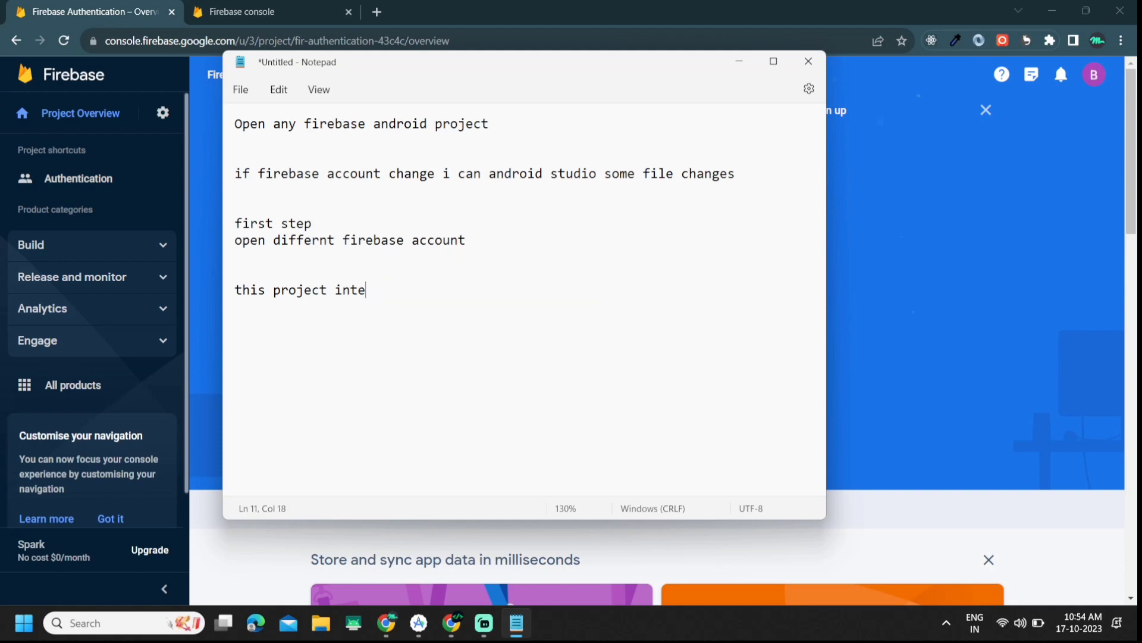
text(gra)
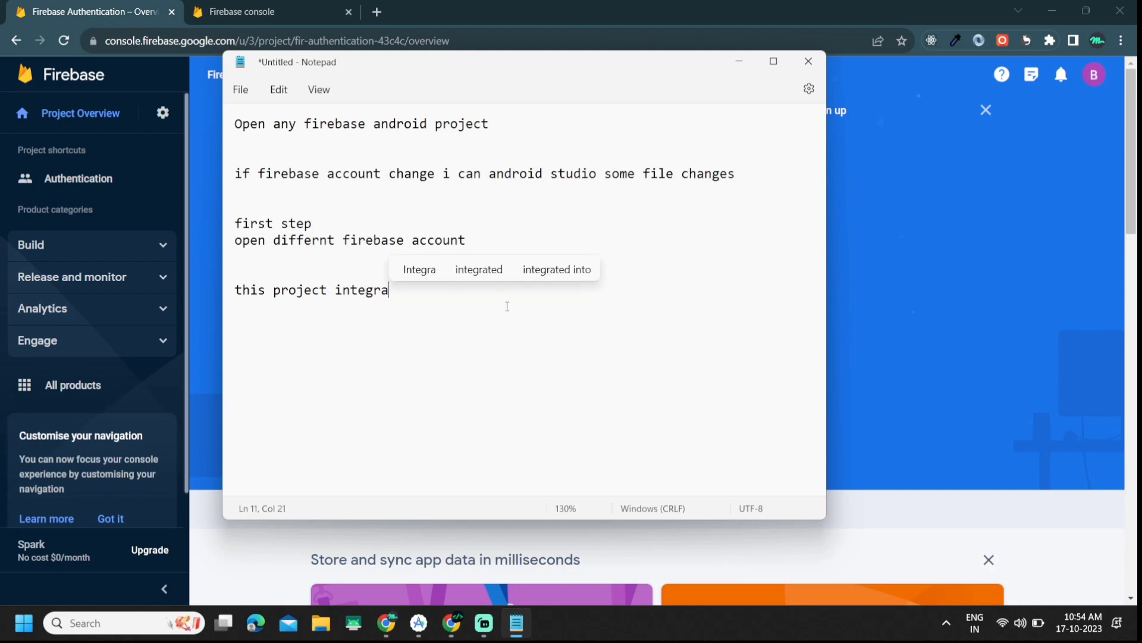
click(491, 269)
text(alre)
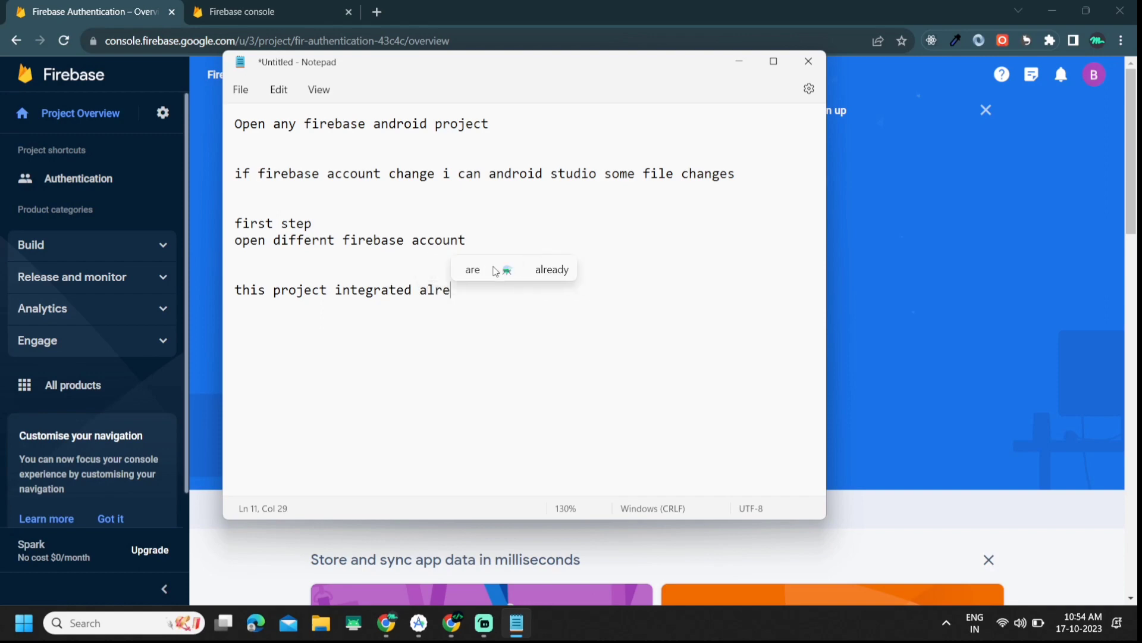
text(ady so )
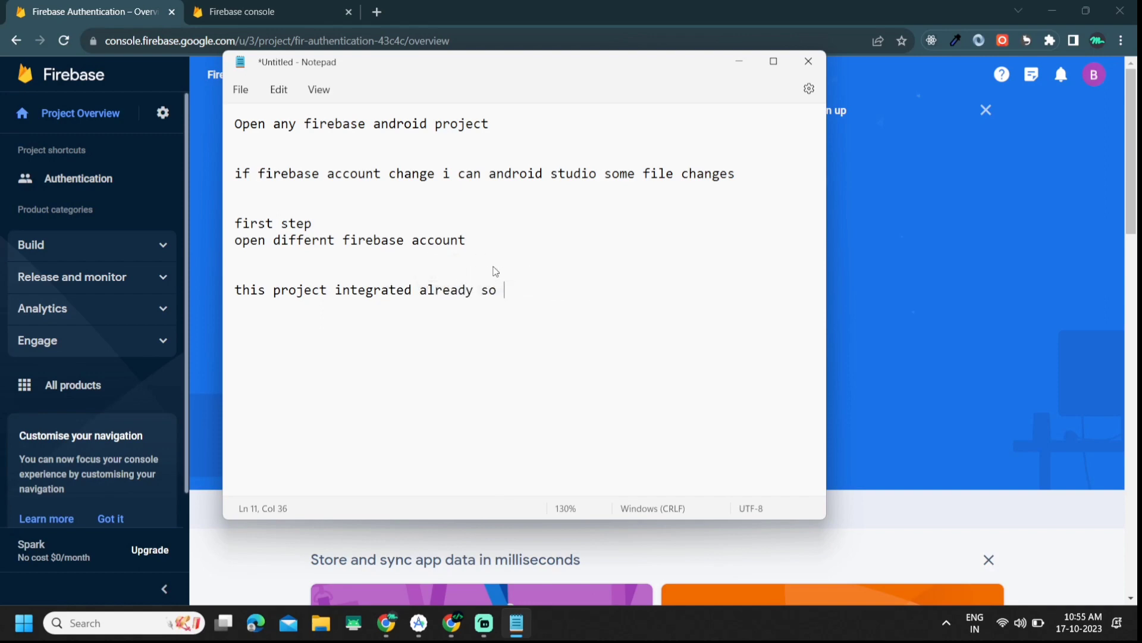
text(h)
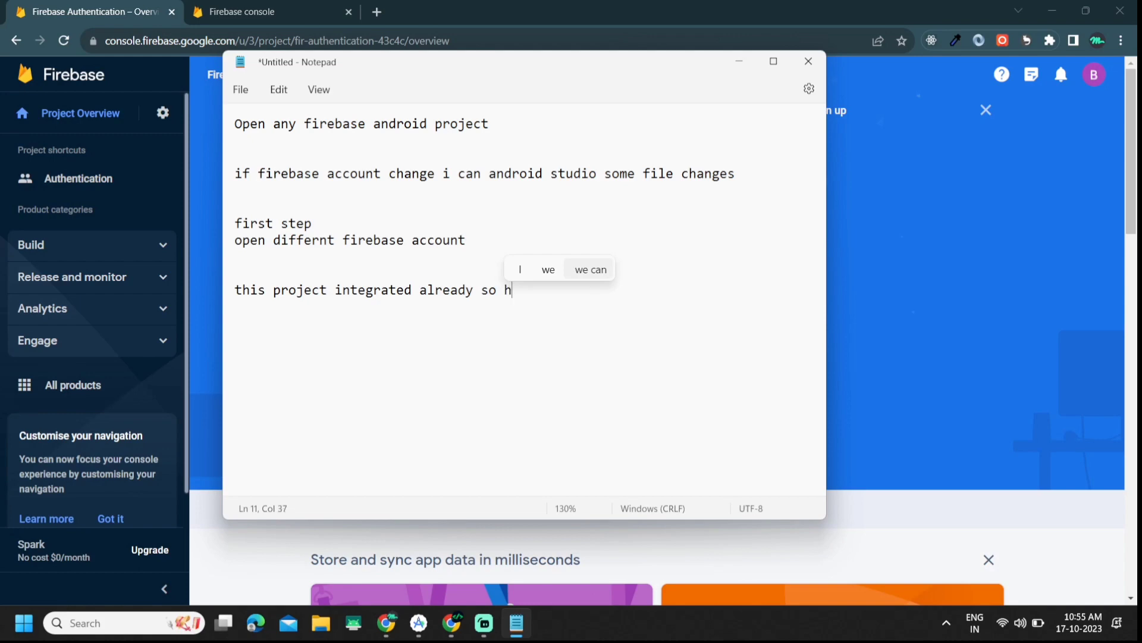
text(ow to change )
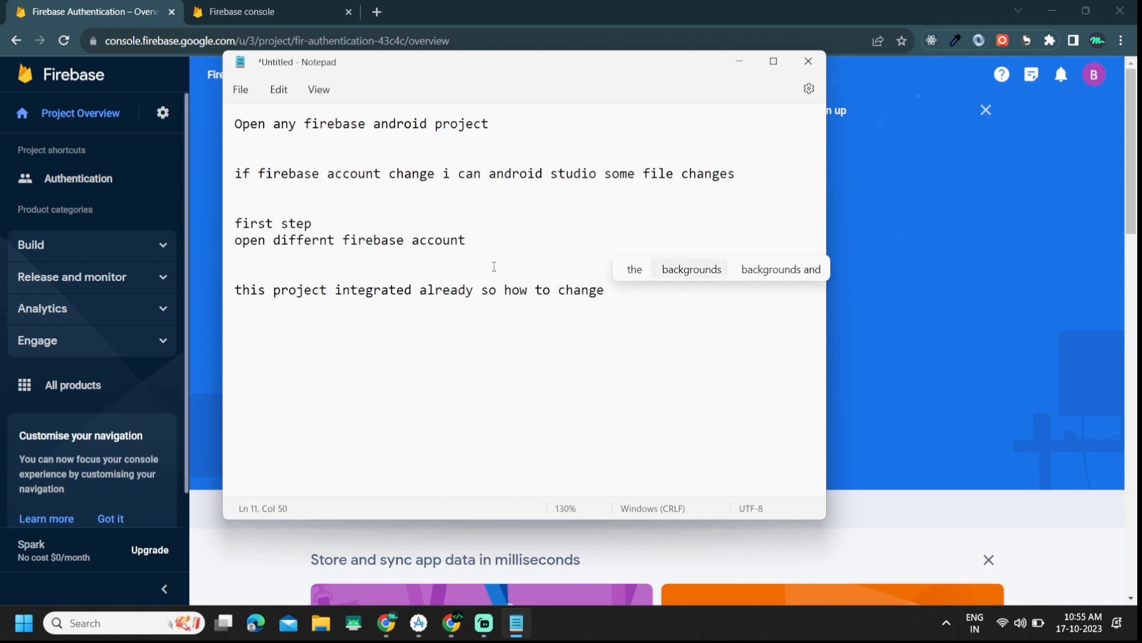
text(differe)
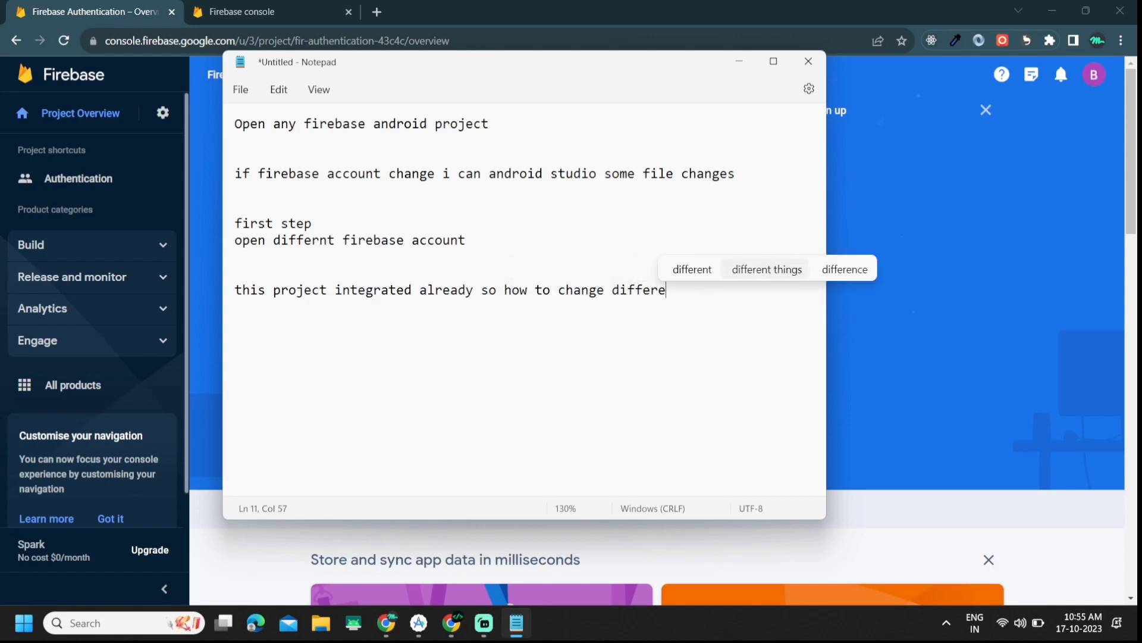
text(nt account)
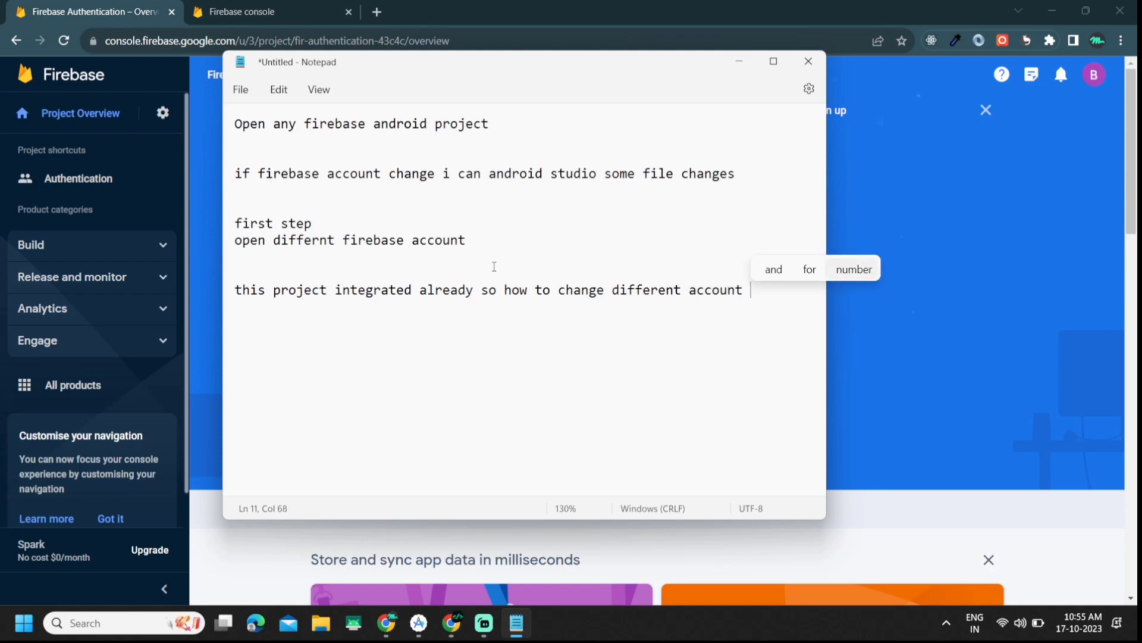
click(262, 7)
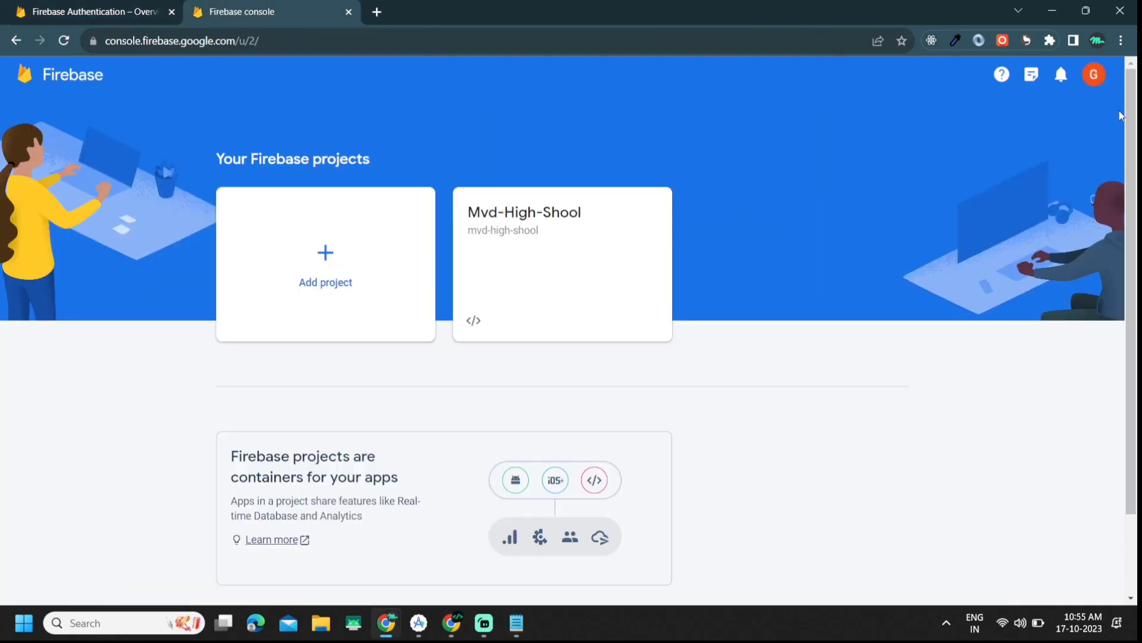
Step: Start a new Firebase project and name it FirebaseDifferentAccount
click(132, 6)
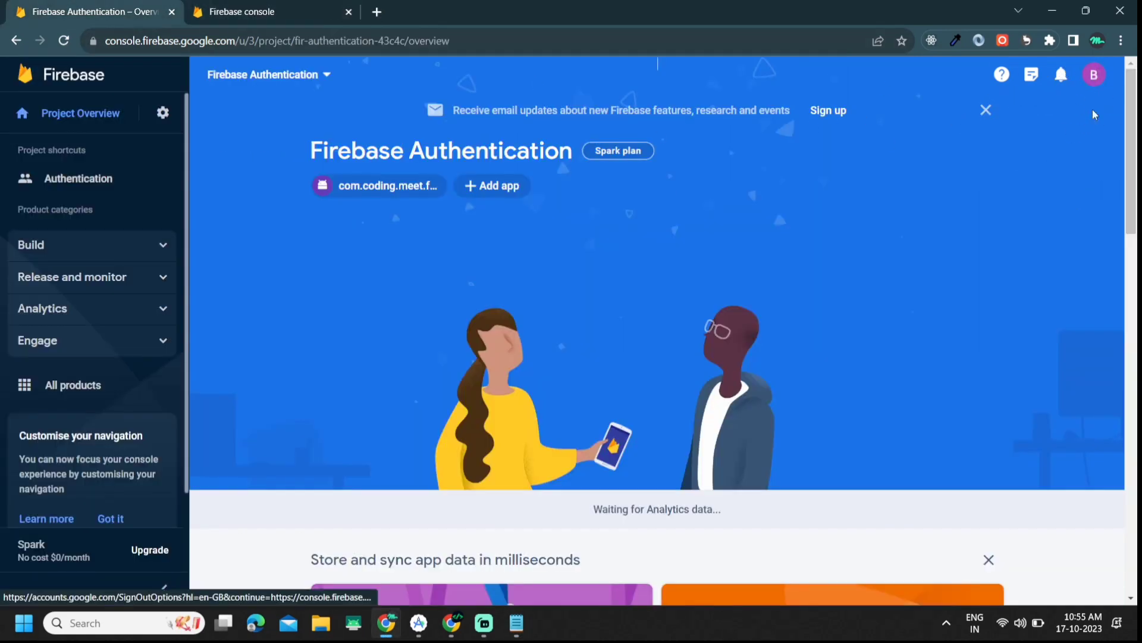
click(261, 9)
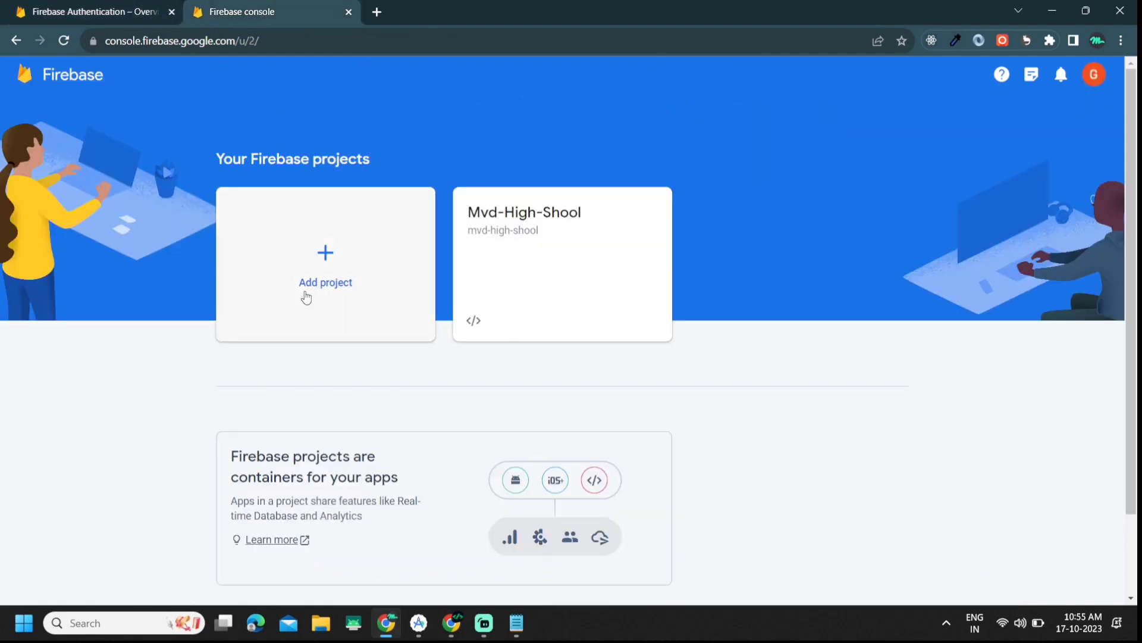
click(324, 254)
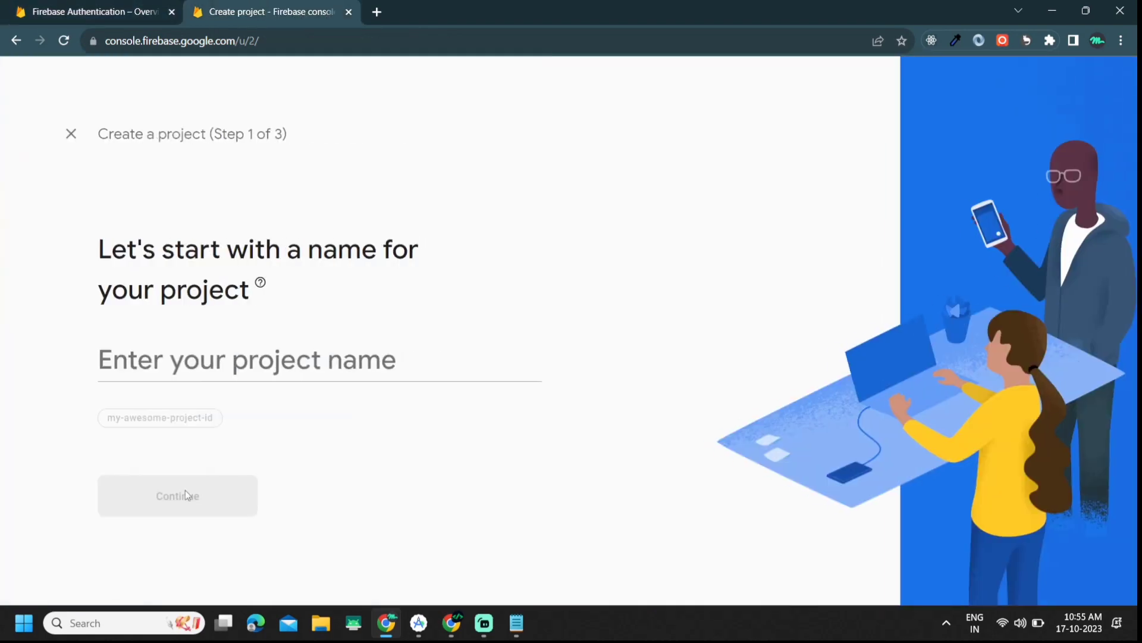
click(196, 357)
text(Fi)
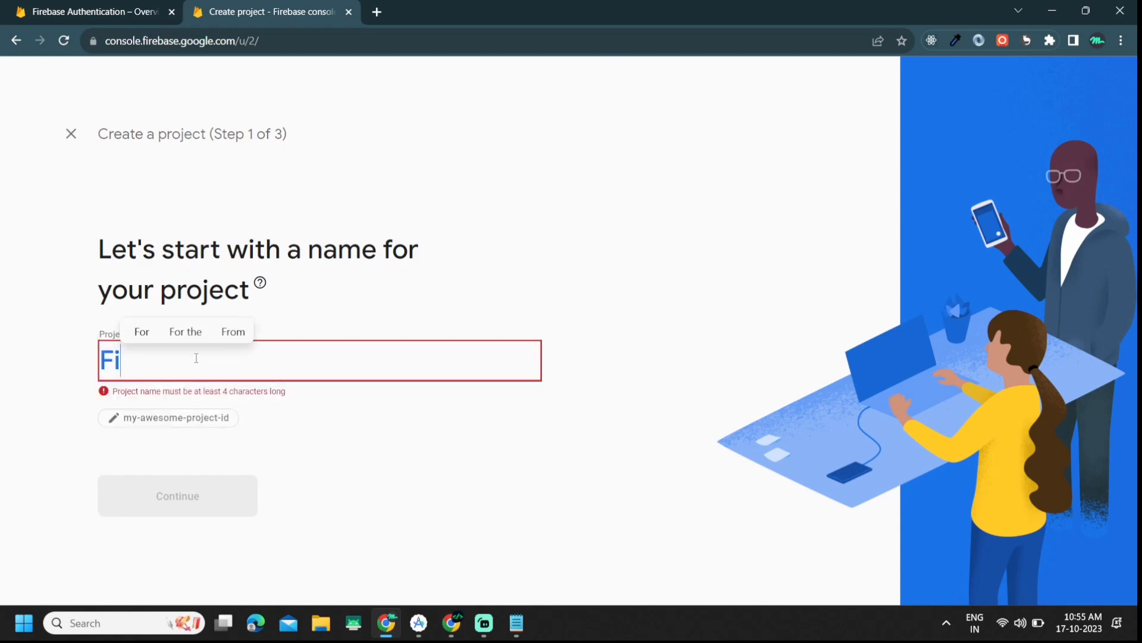
text(rebase)
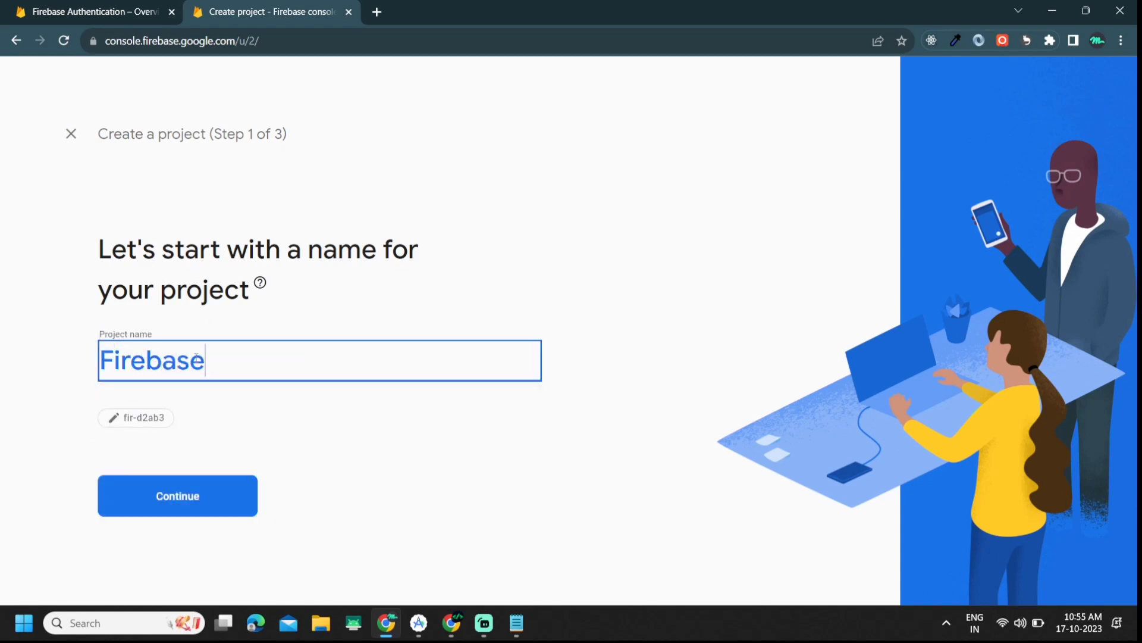
text(Diffene)
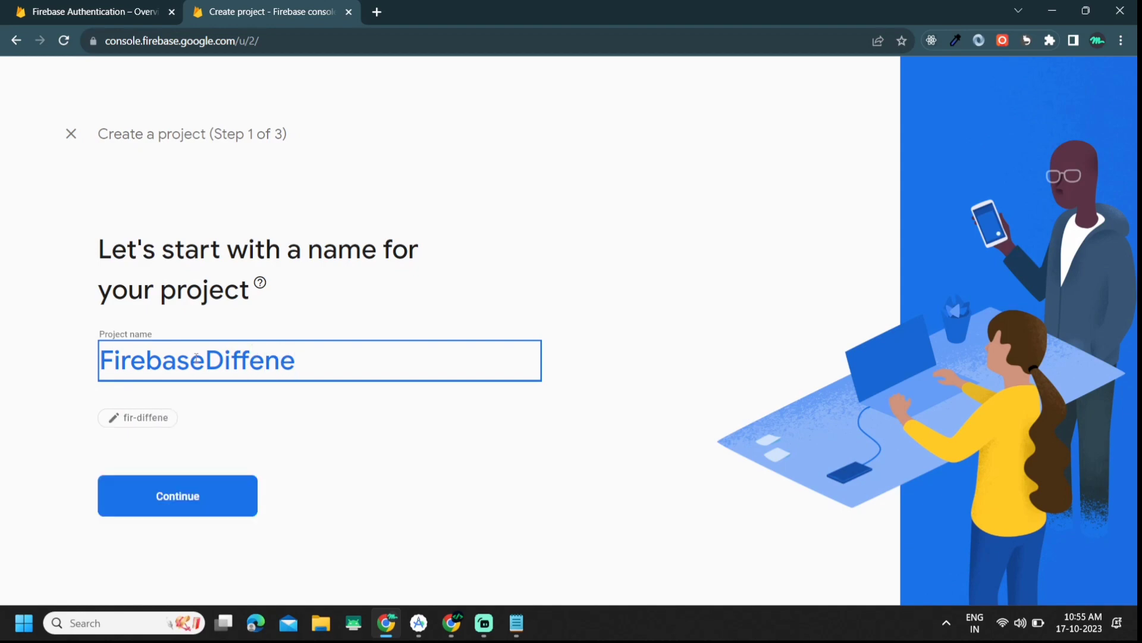
key(BackSpace)
key(BackSpace)
text(e)
key(BackSpace)
text(r)
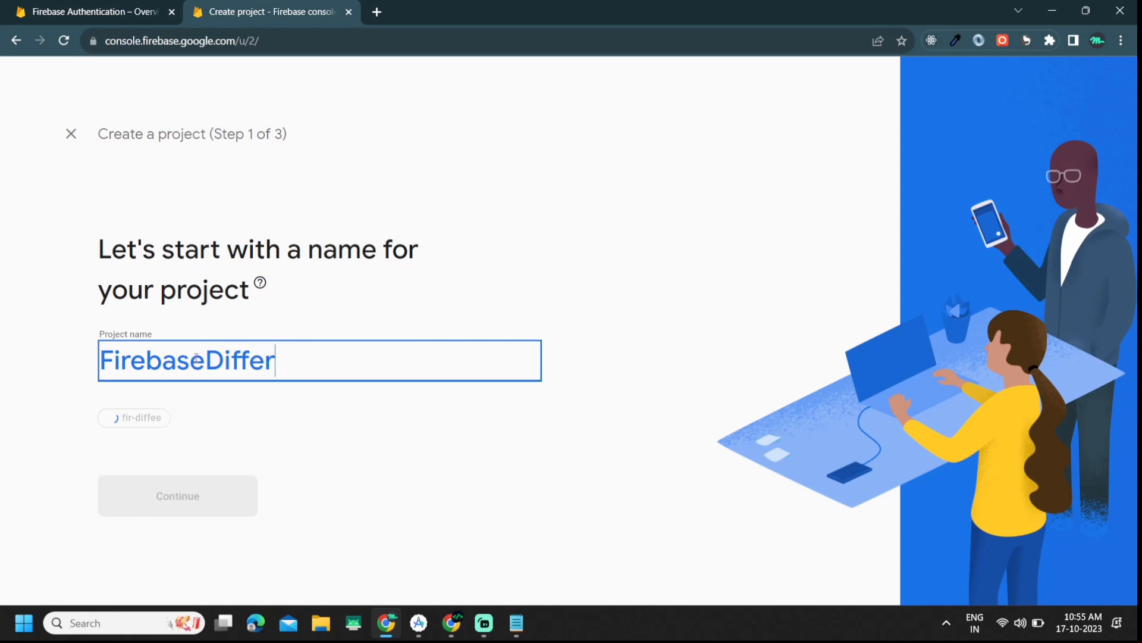
text(entAccount)
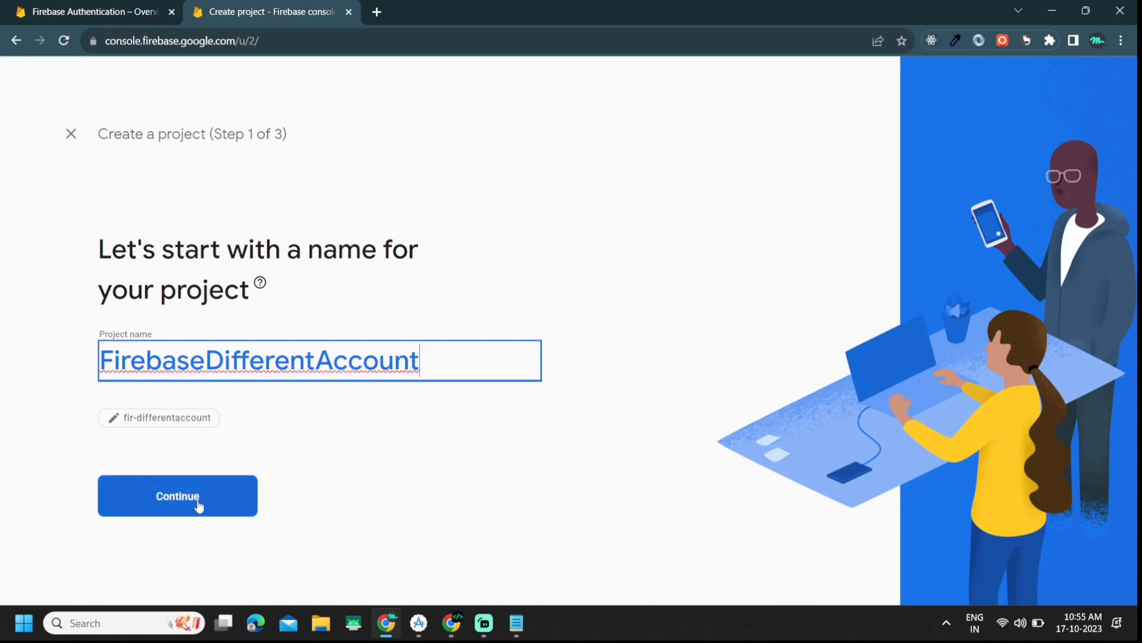
Step: Keep Google Analytics enabled, accept its terms, create the project and open it
click(199, 506)
scroll(344, 474, down, 2)
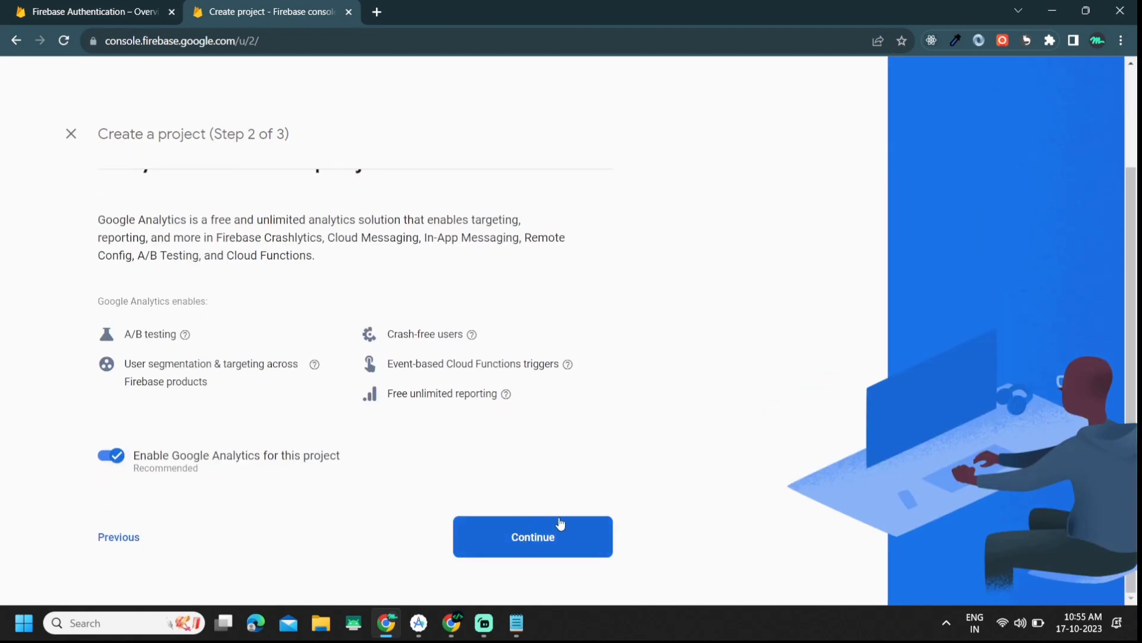
click(535, 544)
scroll(236, 195, down, 3)
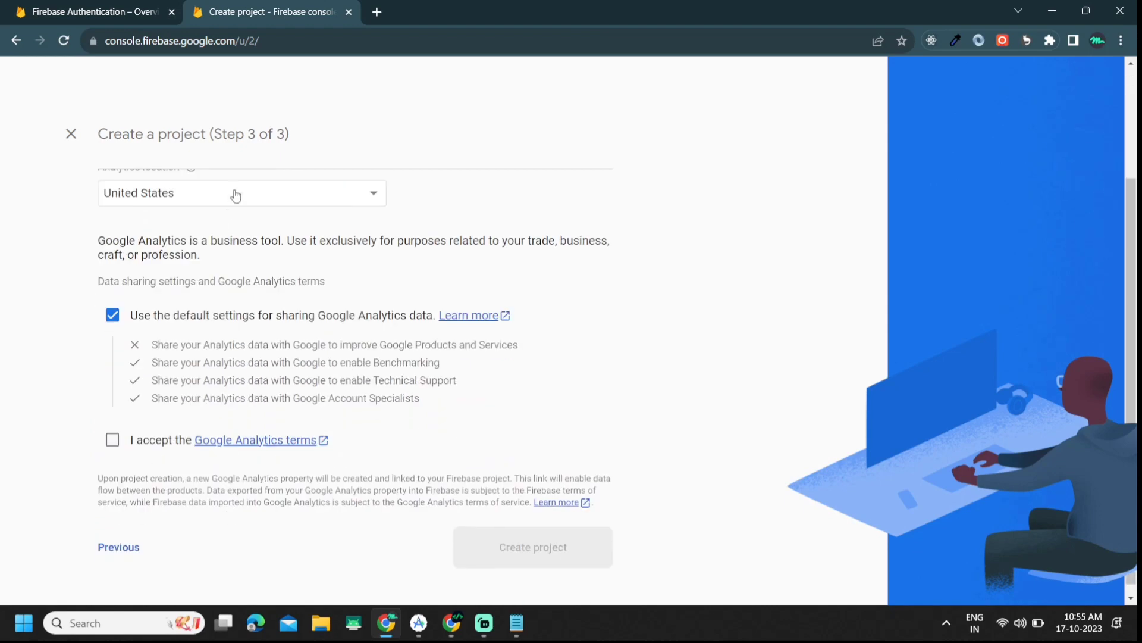
click(112, 439)
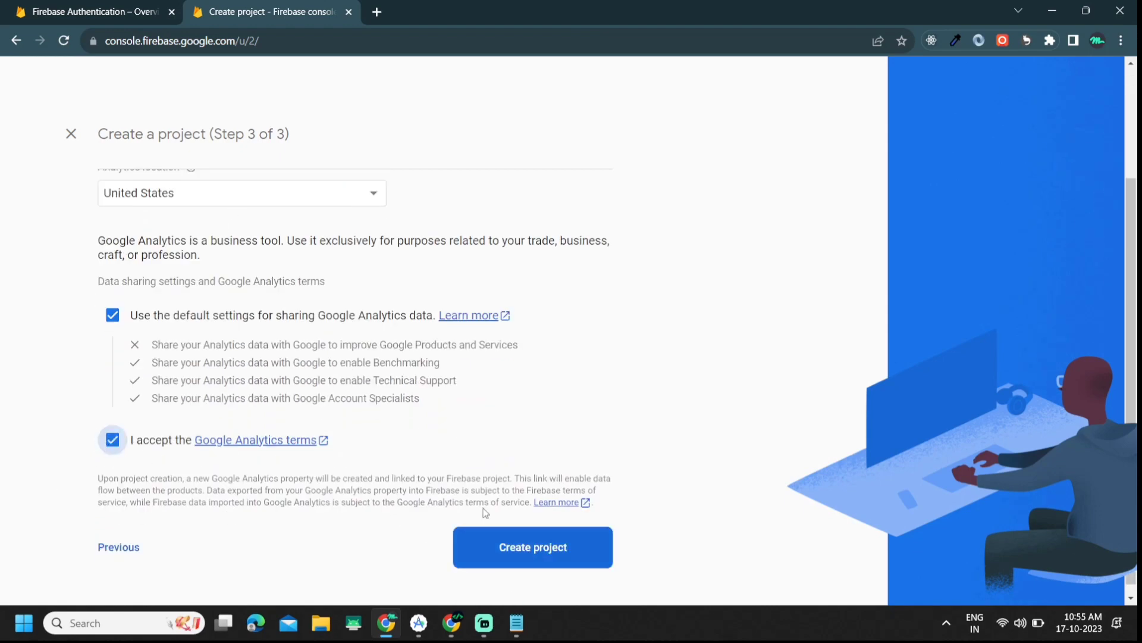
click(544, 529)
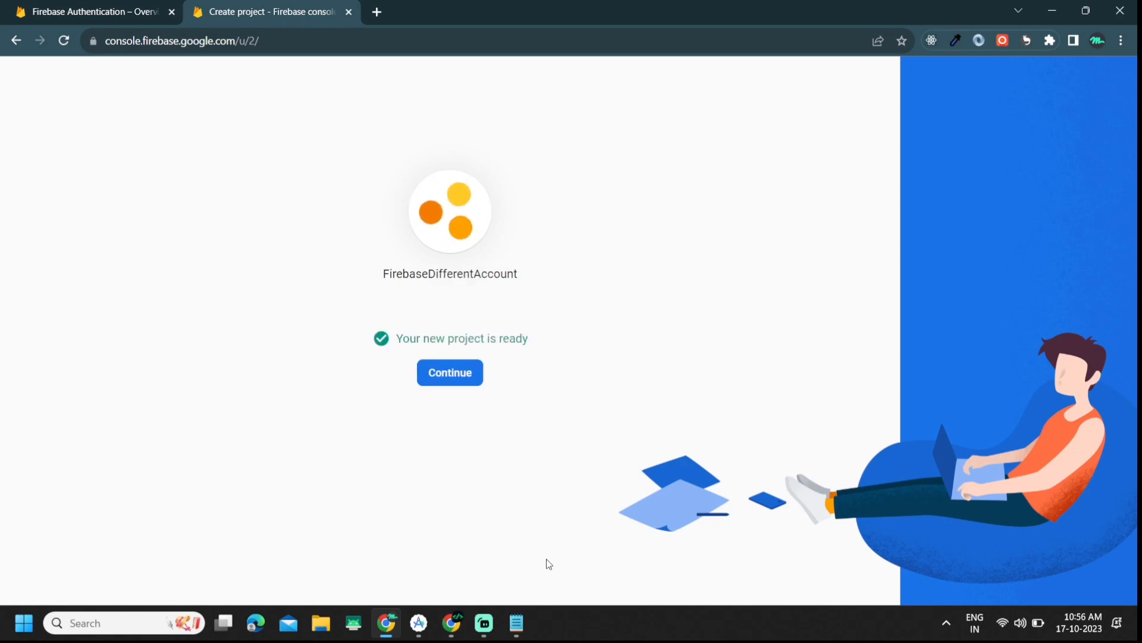
click(446, 374)
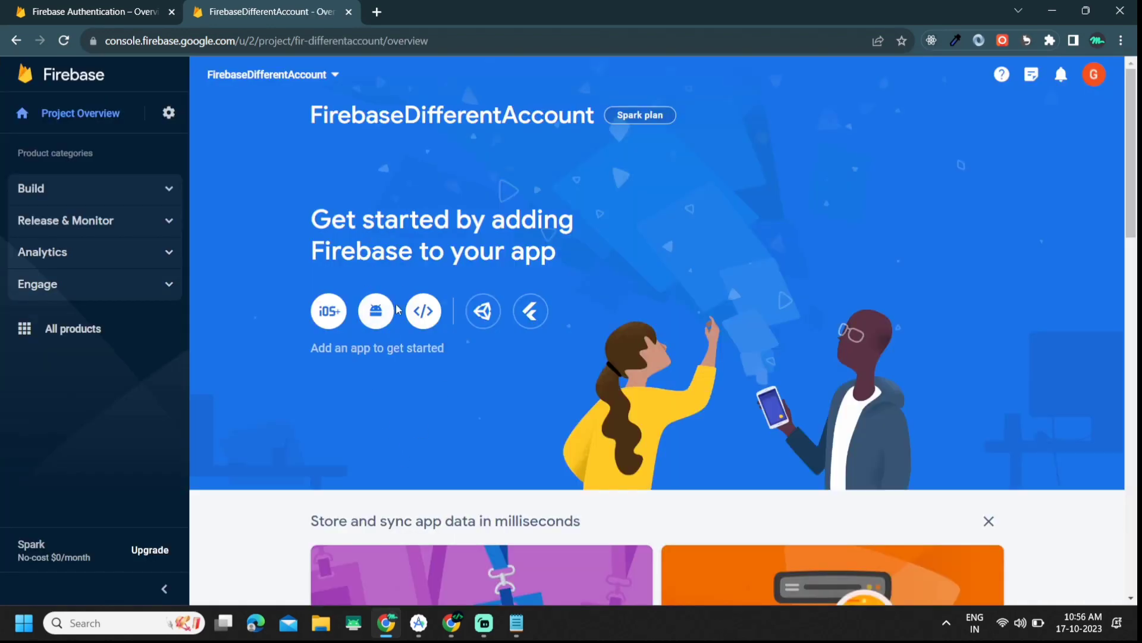
Step: Start adding an Android app and copy package com.coding.meet.firebaseauthentication from build.gradle
click(375, 311)
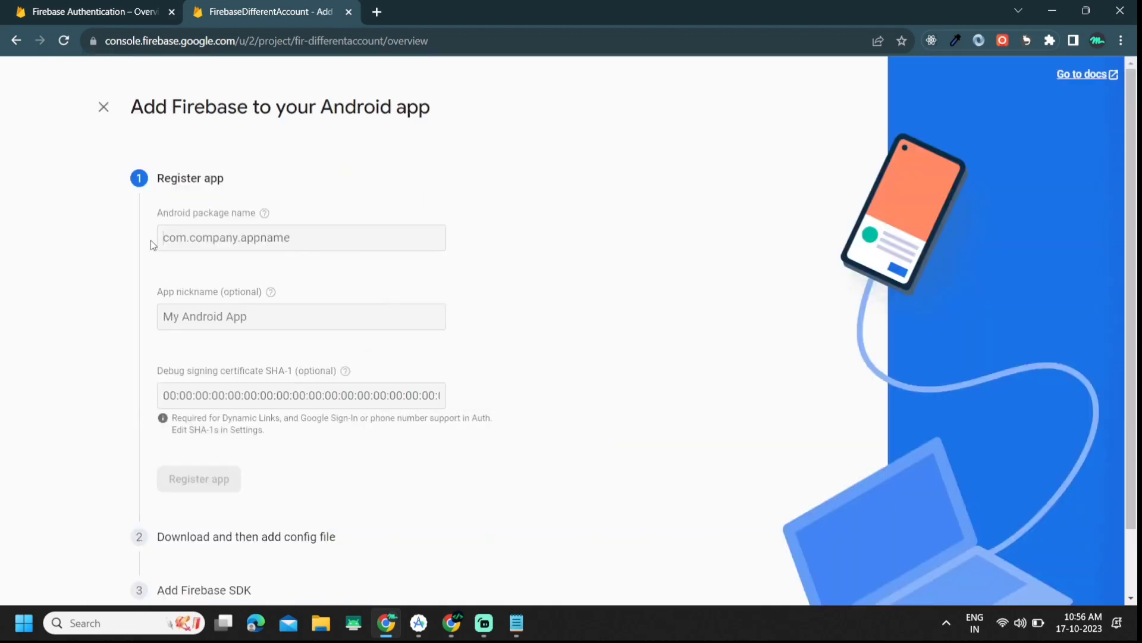
mouse_move(419, 622)
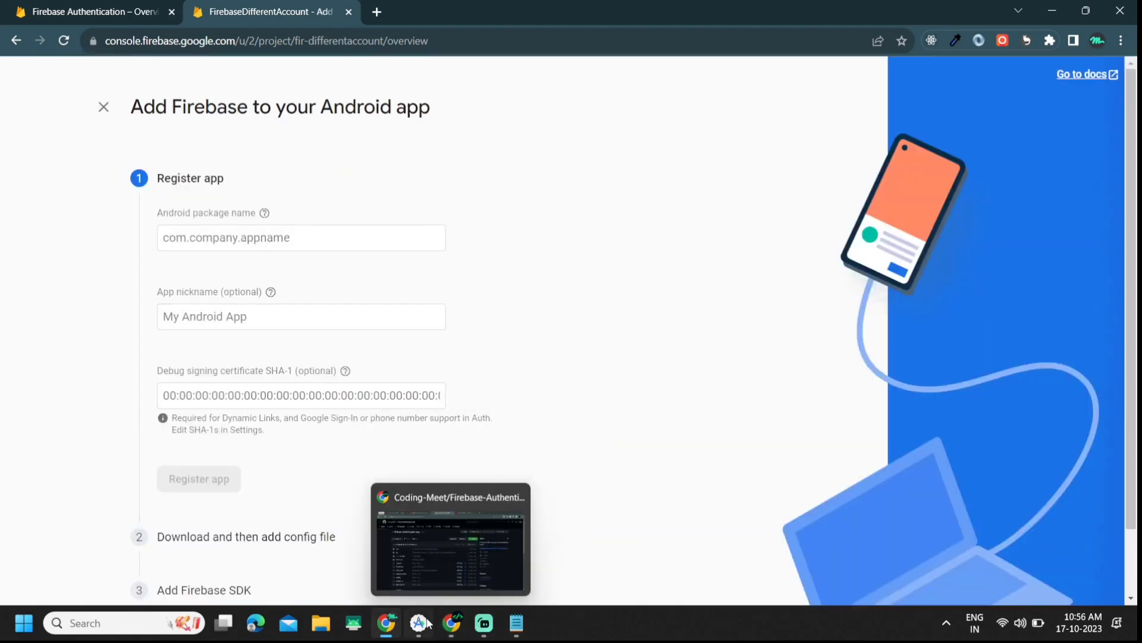
click(472, 500)
click(585, 332)
scroll(586, 357, up, 10)
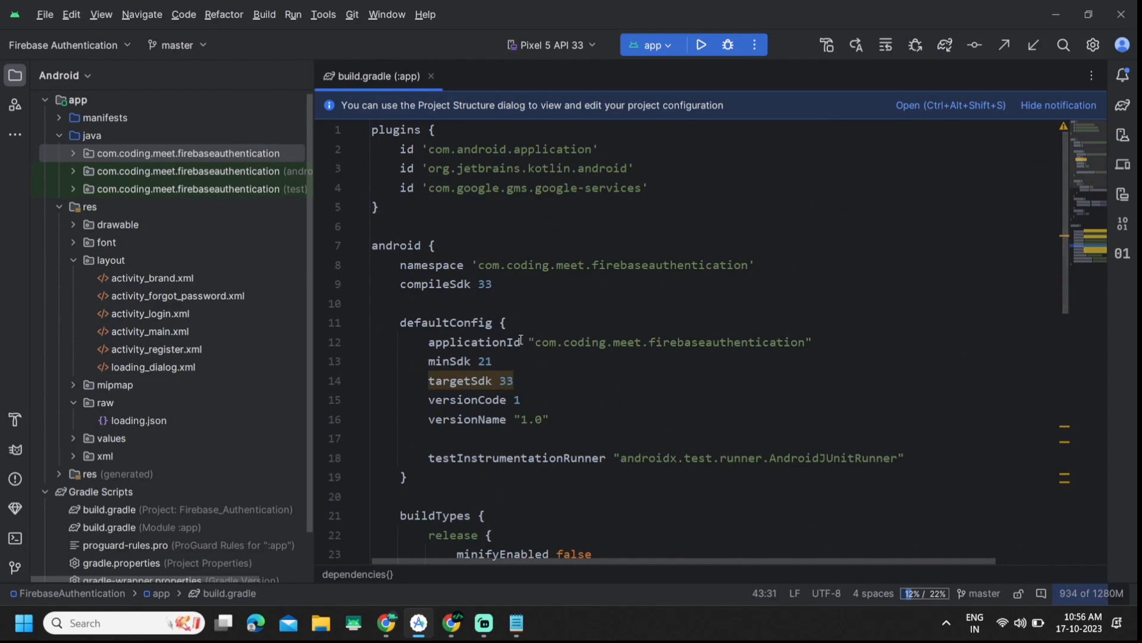
click(521, 339)
double_click(476, 348)
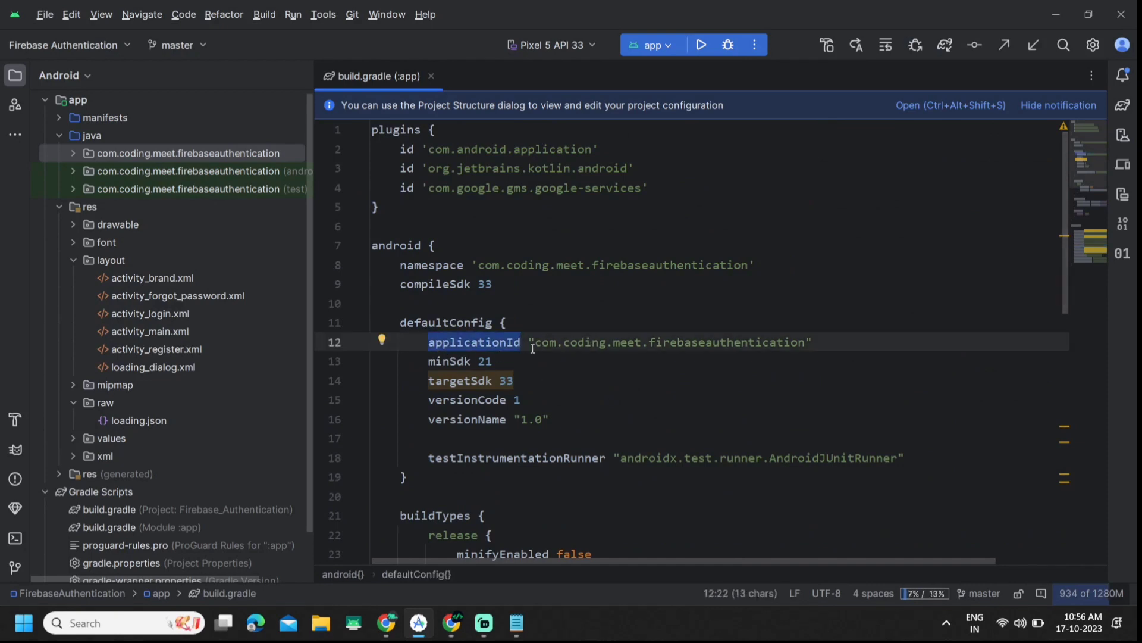
drag(533, 343, 805, 343)
click(805, 343)
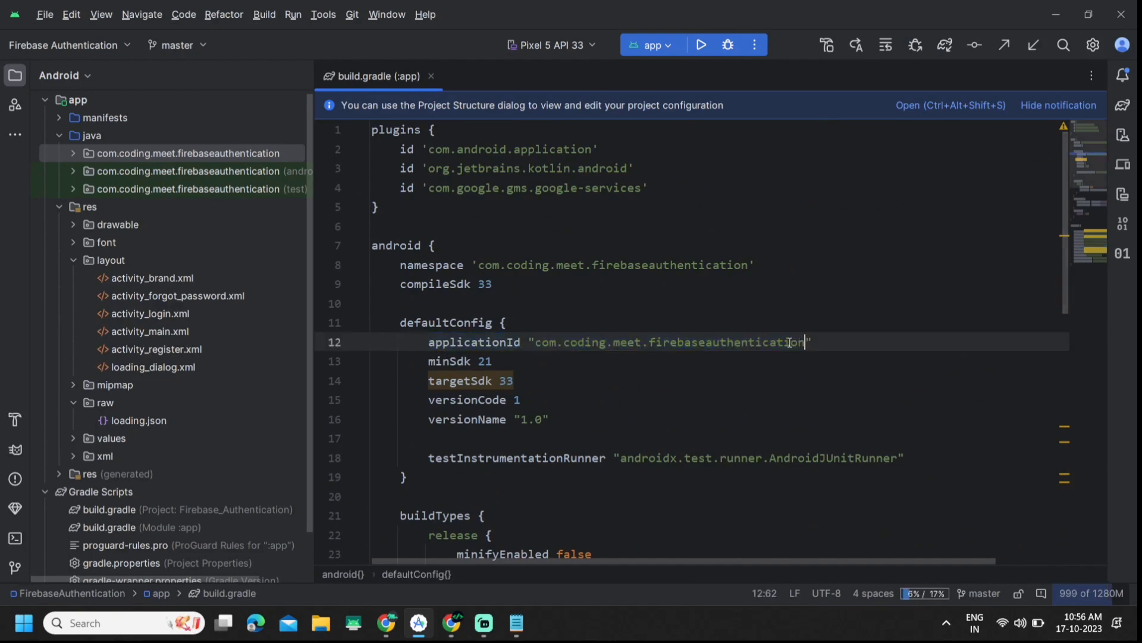
click(523, 346)
drag(535, 343, 805, 342)
key(ctrl+c)
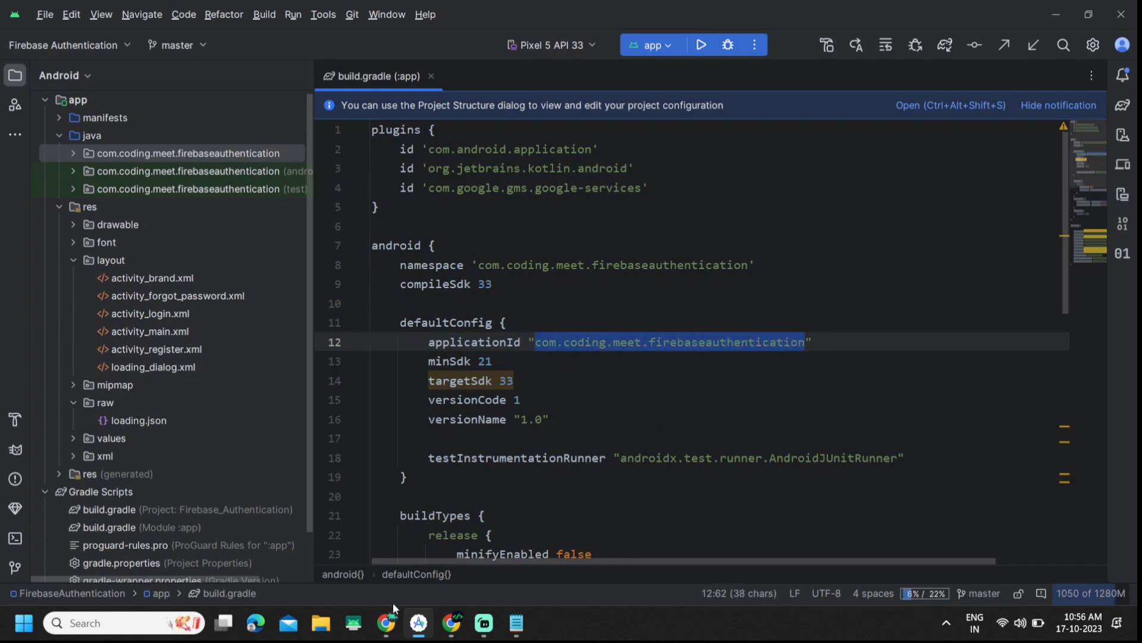
Step: Paste the package name and enter the nickname 'firebase app' in the registration form
click(458, 629)
click(458, 629)
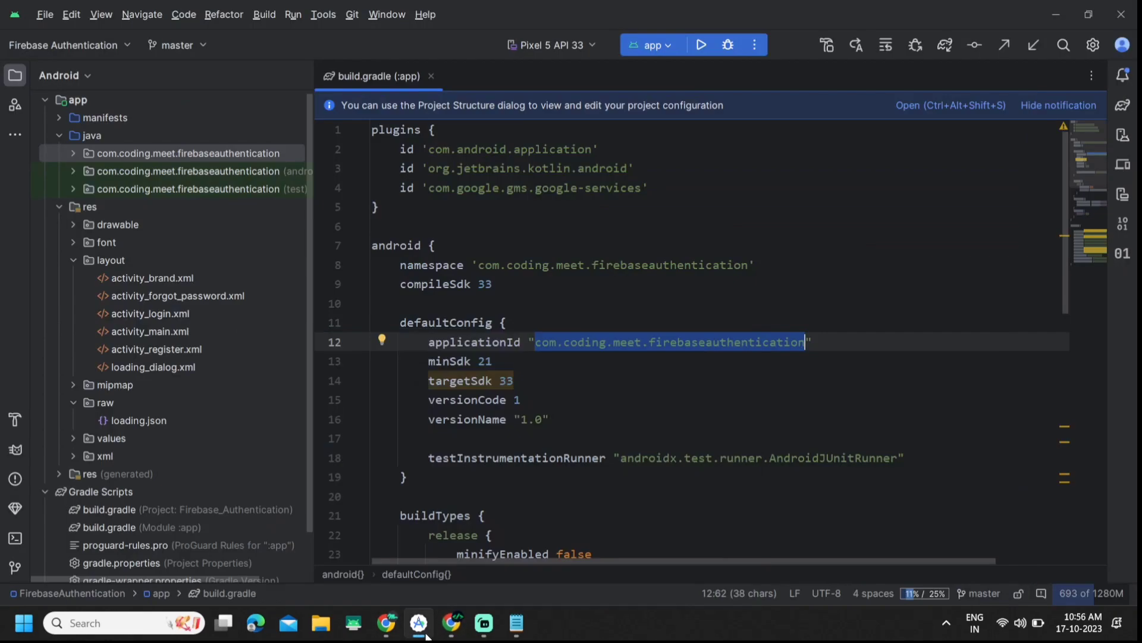
click(386, 623)
key(ctrl+v)
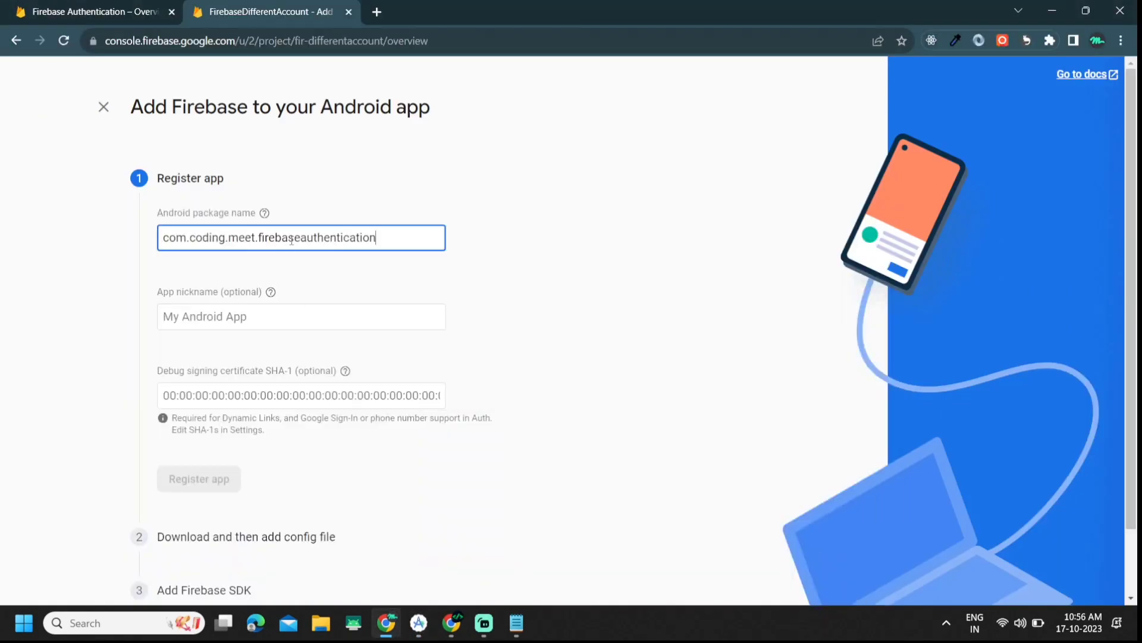
click(258, 313)
text(firebase app)
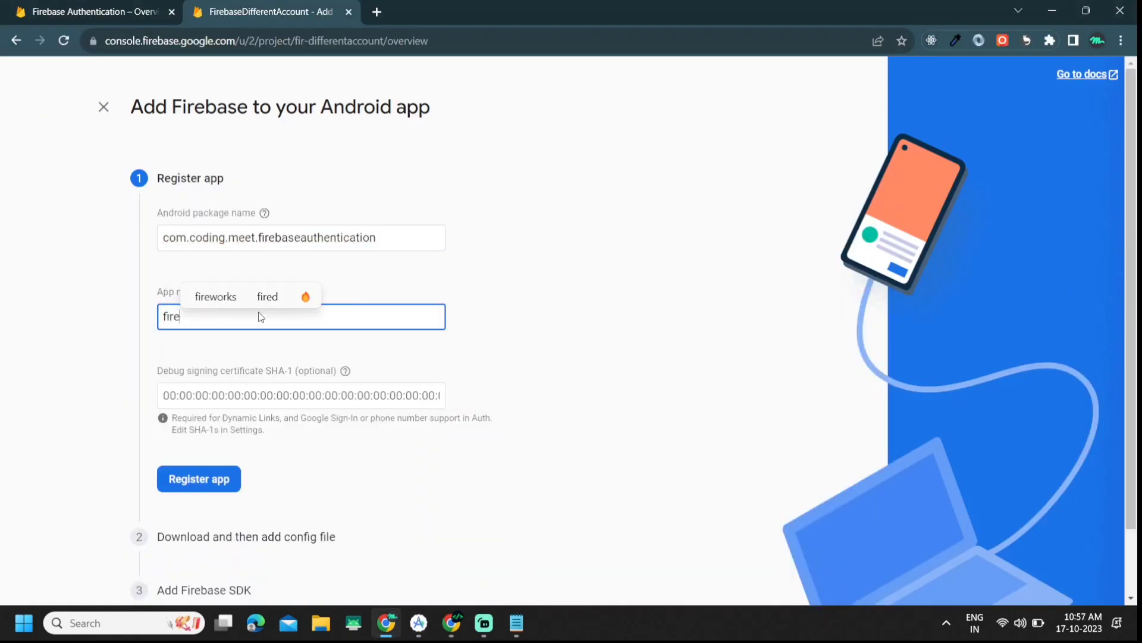
Step: Move to the SHA-1 field and check the How to Generate SHA1 video tutorial
click(286, 405)
click(452, 623)
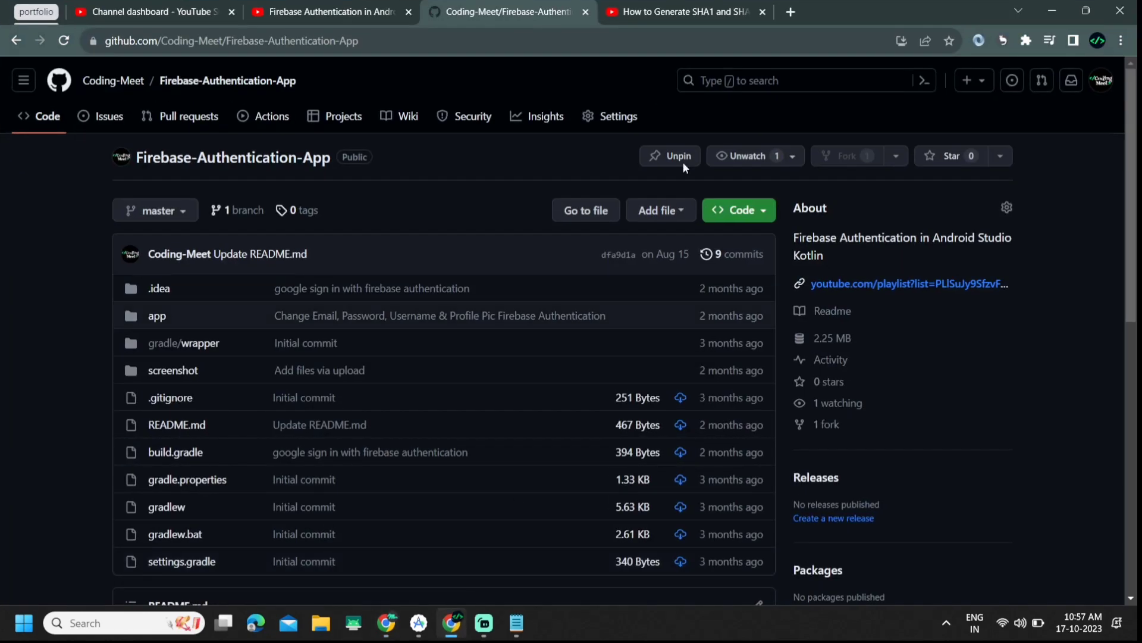
click(686, 15)
triple_click(71, 549)
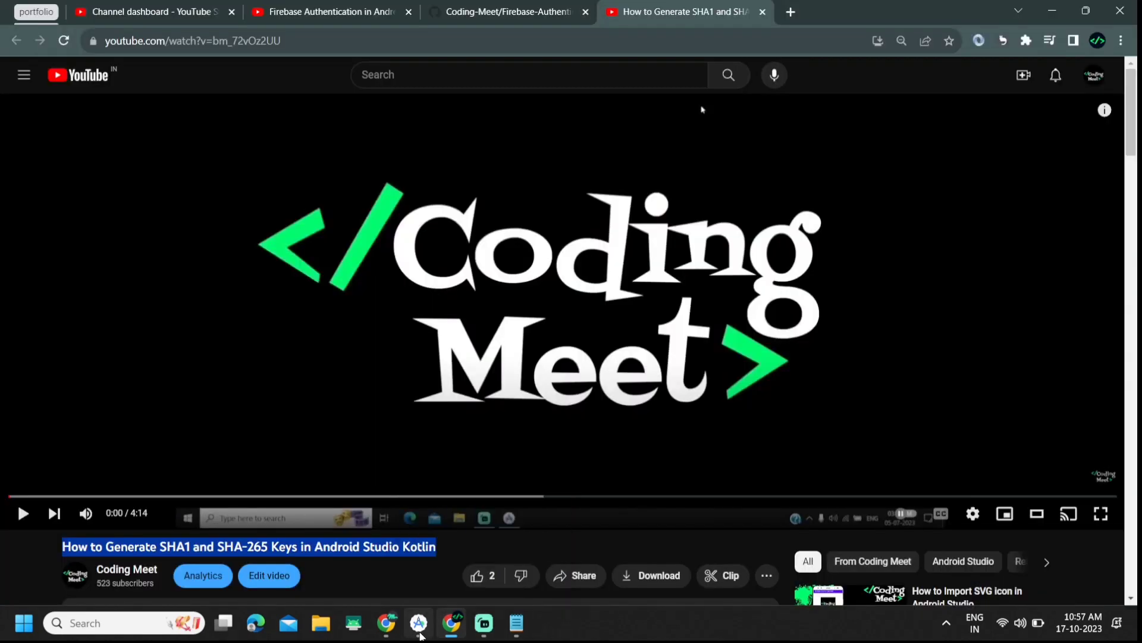
click(419, 623)
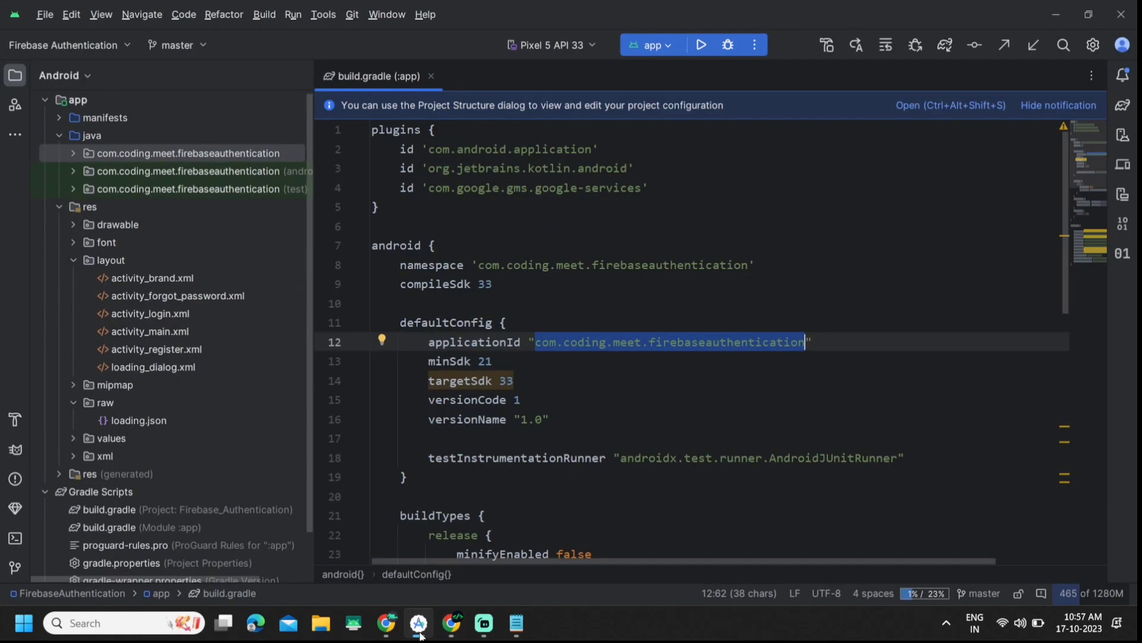
Step: Run the signingReport task and copy the debug SHA1 fingerprint from the Run output
click(655, 47)
click(661, 105)
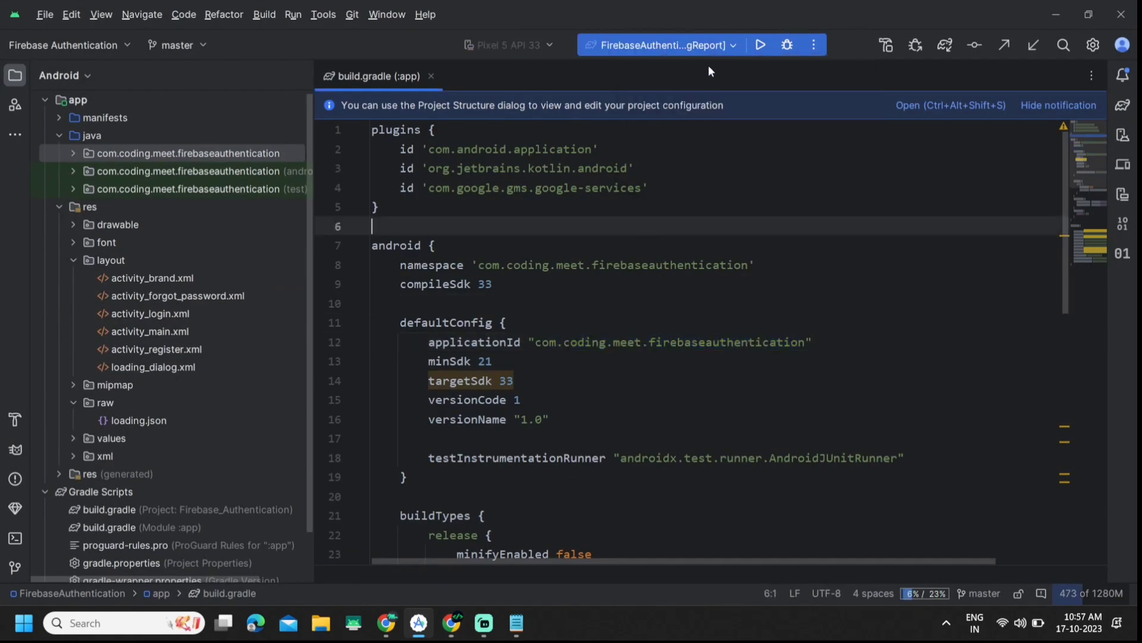
key(shift+F10)
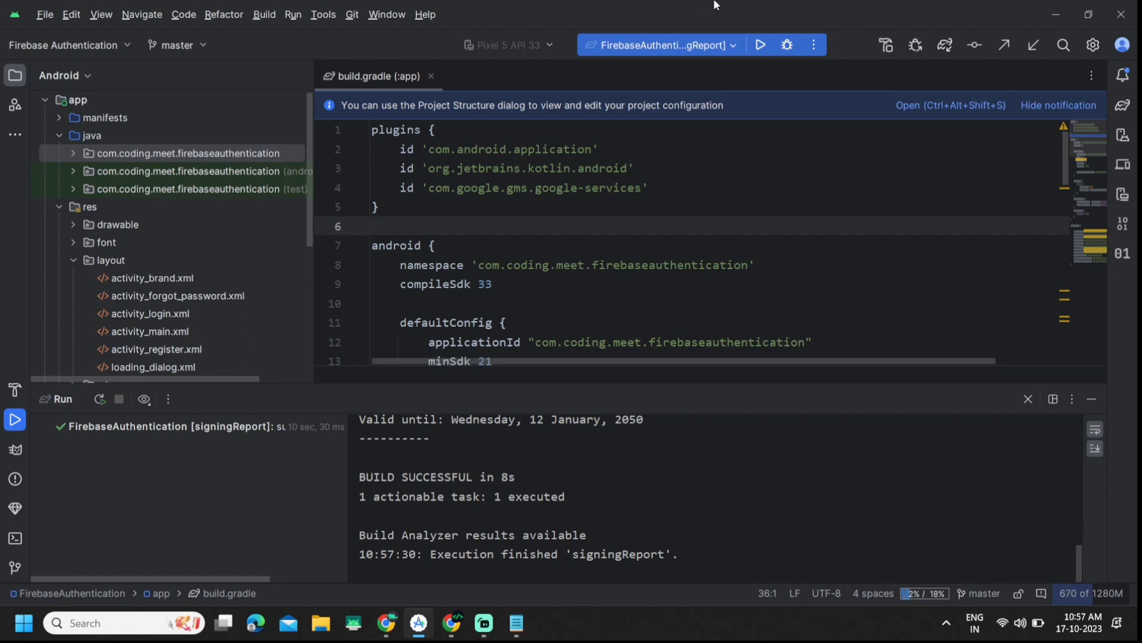
scroll(404, 477, up, 3)
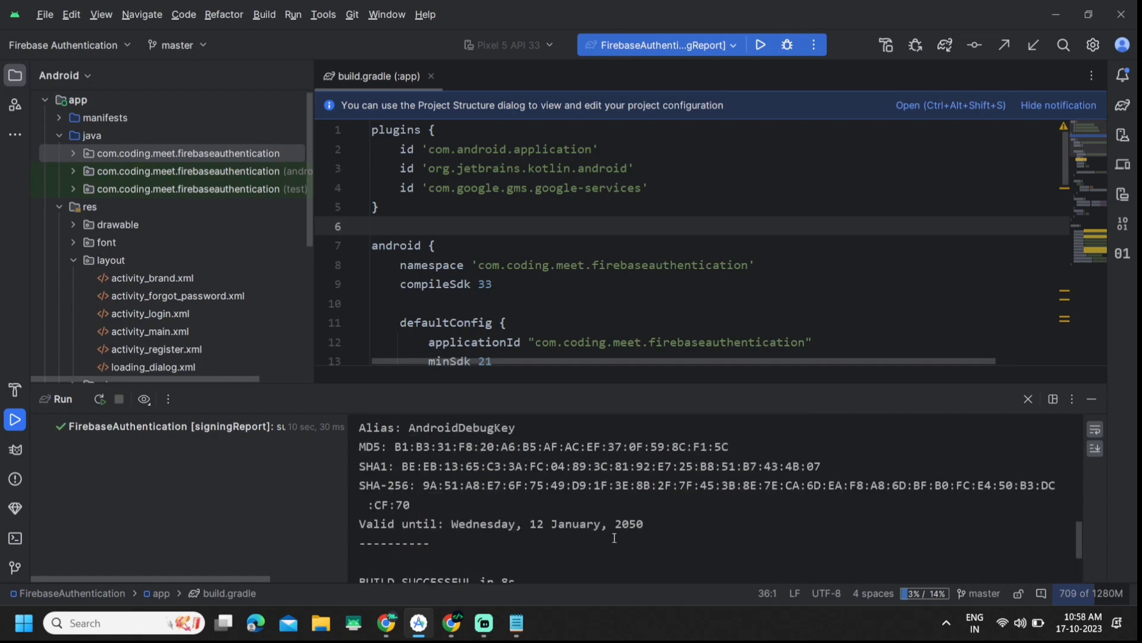
drag(403, 476, 826, 477)
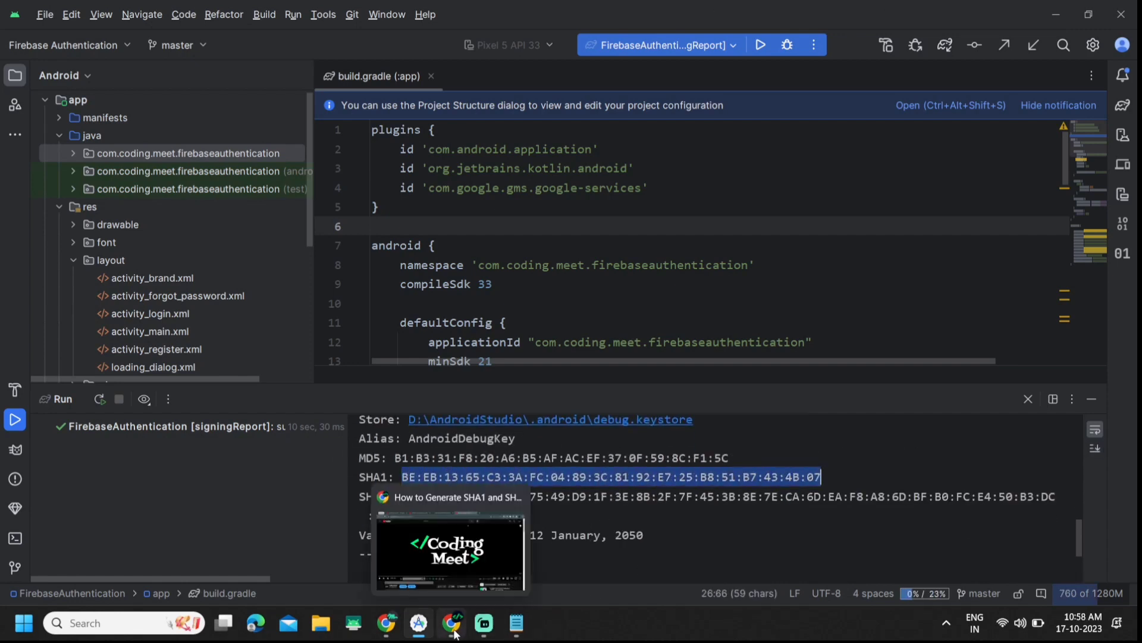
click(395, 635)
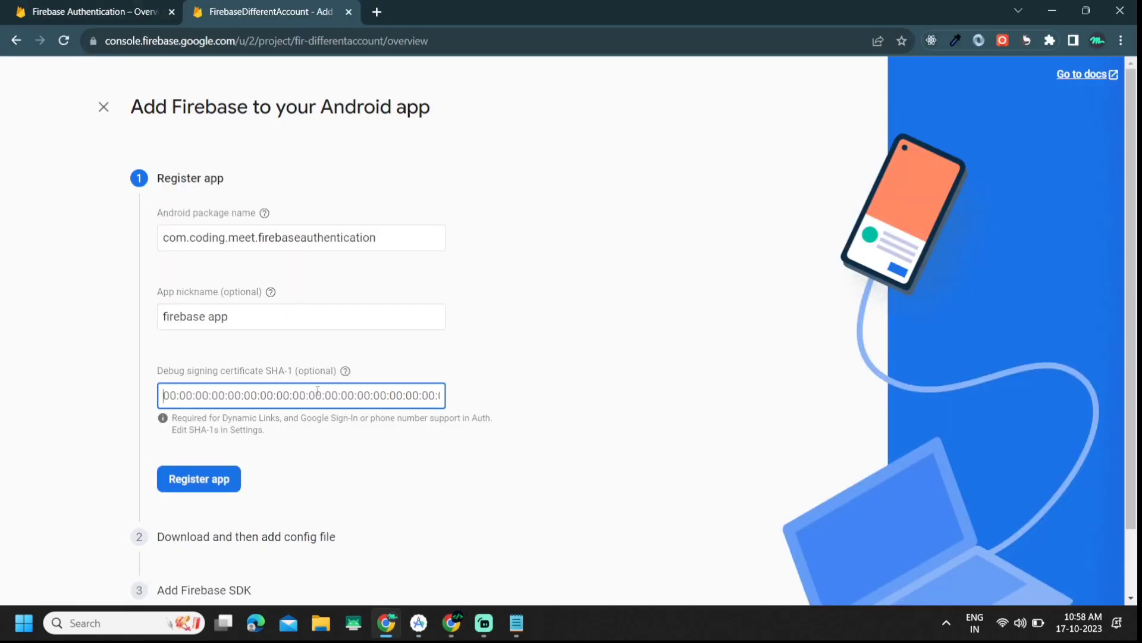
Step: Paste the debug SHA-1 and register the Android app to reach the google-services.json step
text(BE:EB:13:65:C3:3A:FC:04:89:3C:81:92:E7:25:B8:51:B7:40:48:07)
scroll(318, 393, down, 1)
click(178, 407)
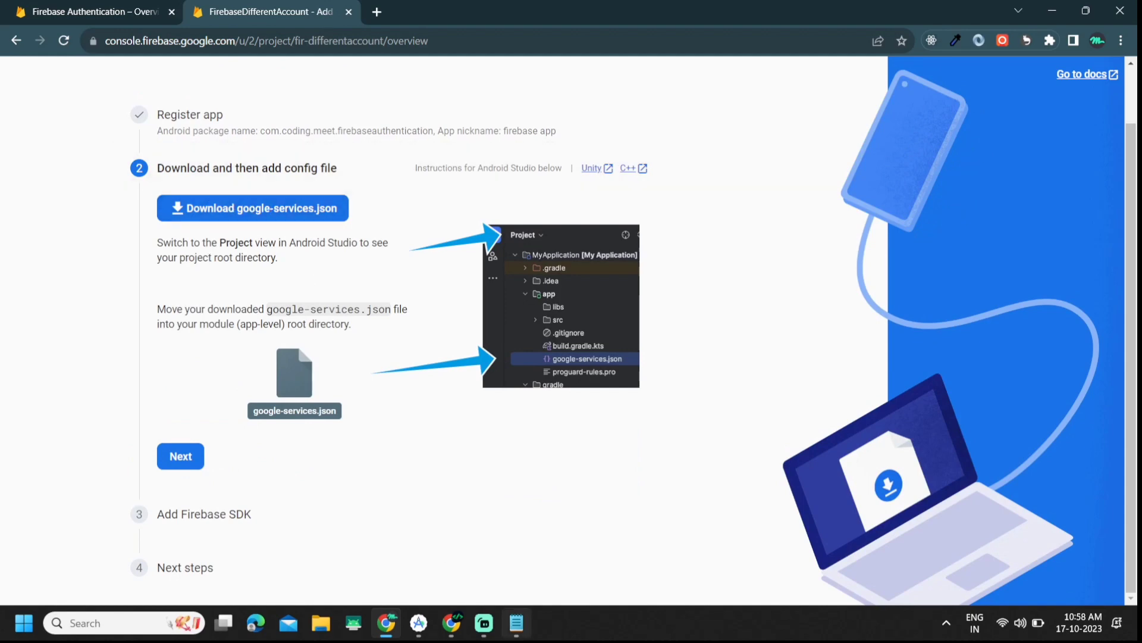
click(419, 623)
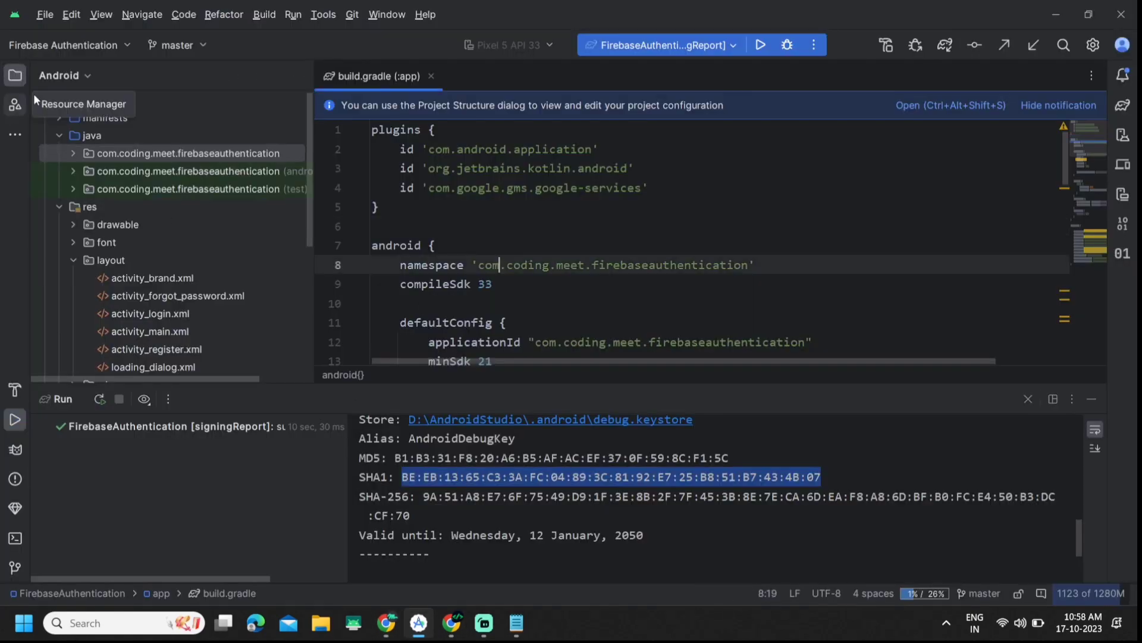
Step: In the Project view, delete the old google-services.json from the app module and confirm
click(63, 75)
click(84, 106)
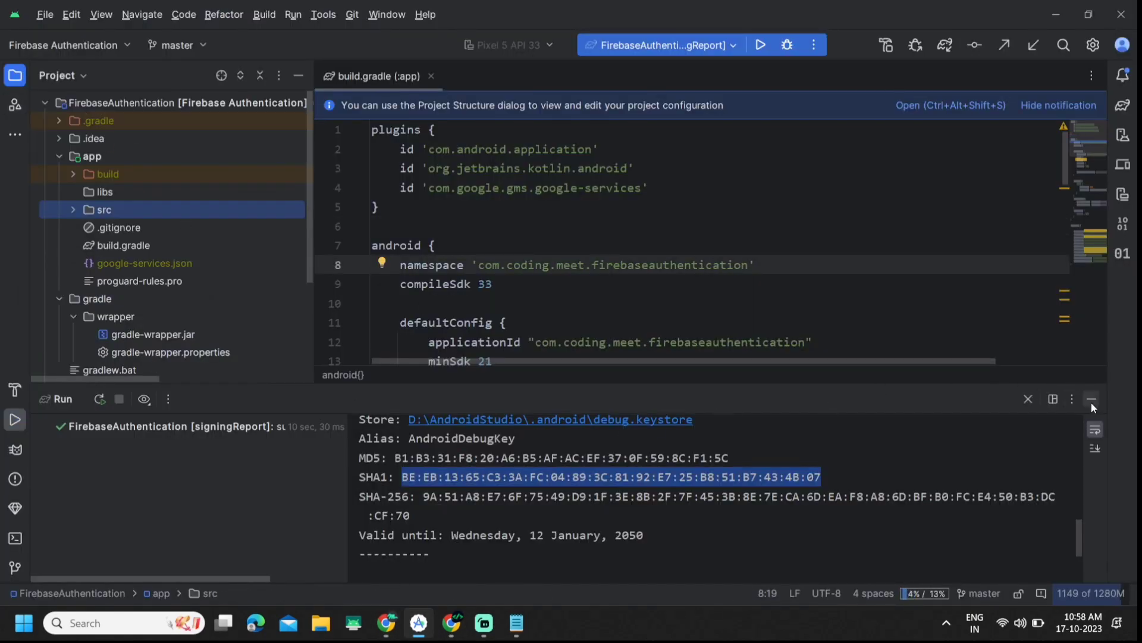
click(1094, 399)
click(173, 269)
right_click(173, 271)
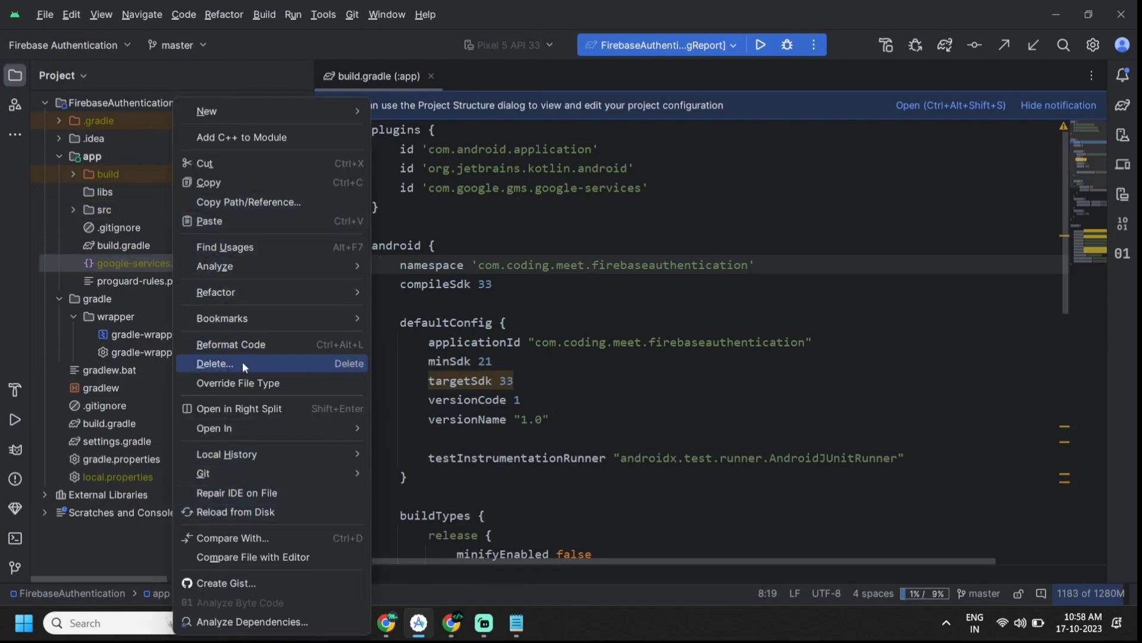
click(217, 363)
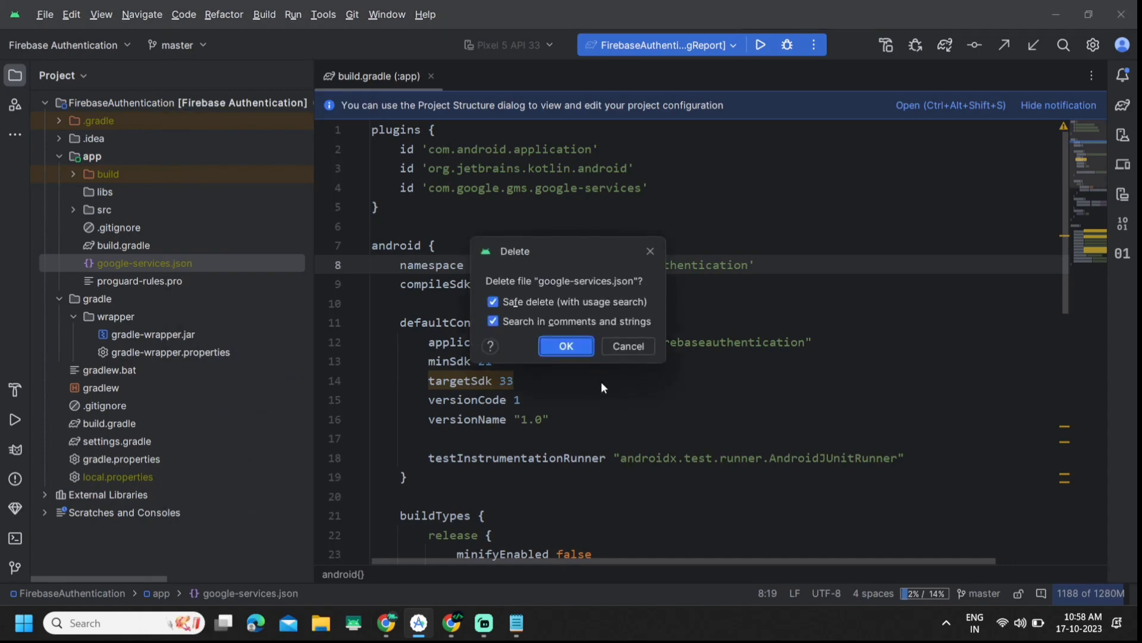
click(566, 347)
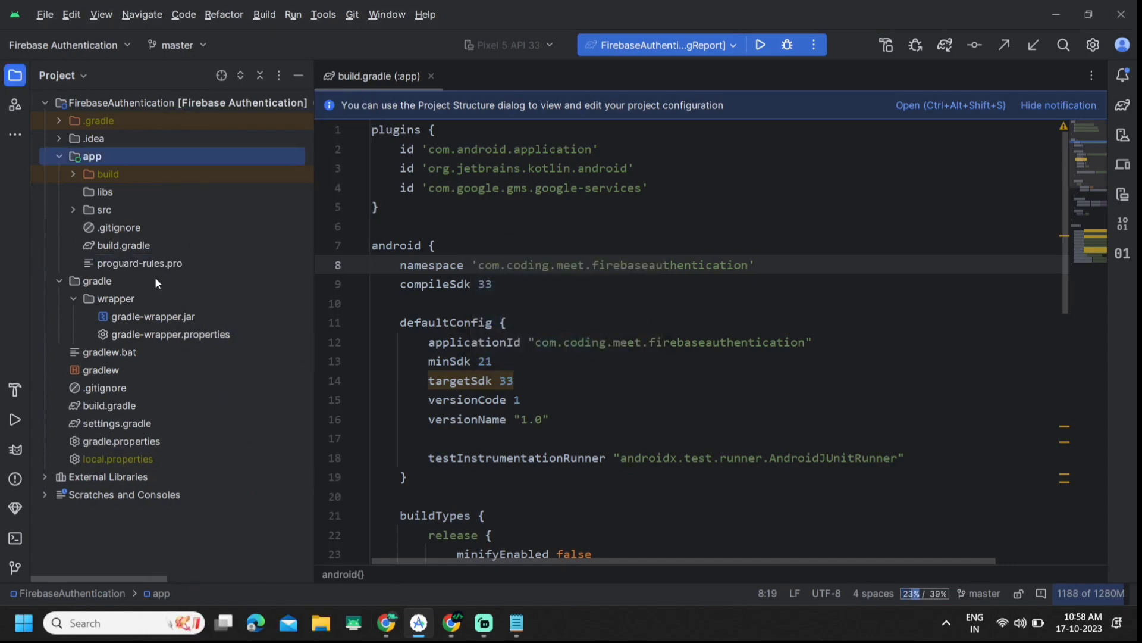
click(393, 628)
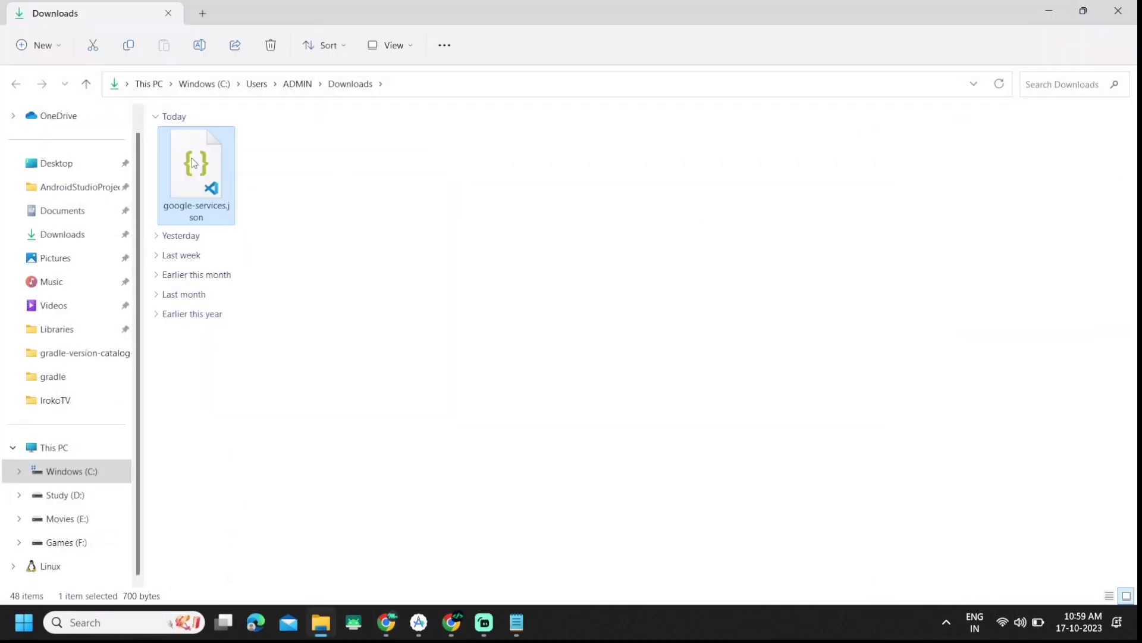
Step: Copy google-services.json in Downloads using Show more options > Copy, then return to Android Studio
right_click(196, 162)
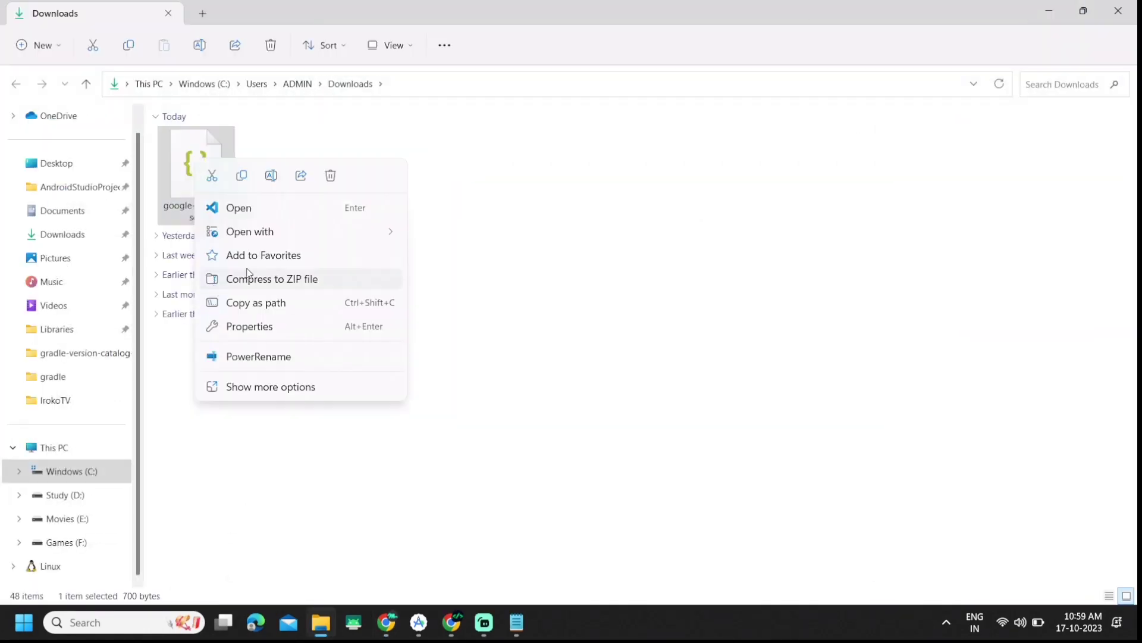
click(260, 390)
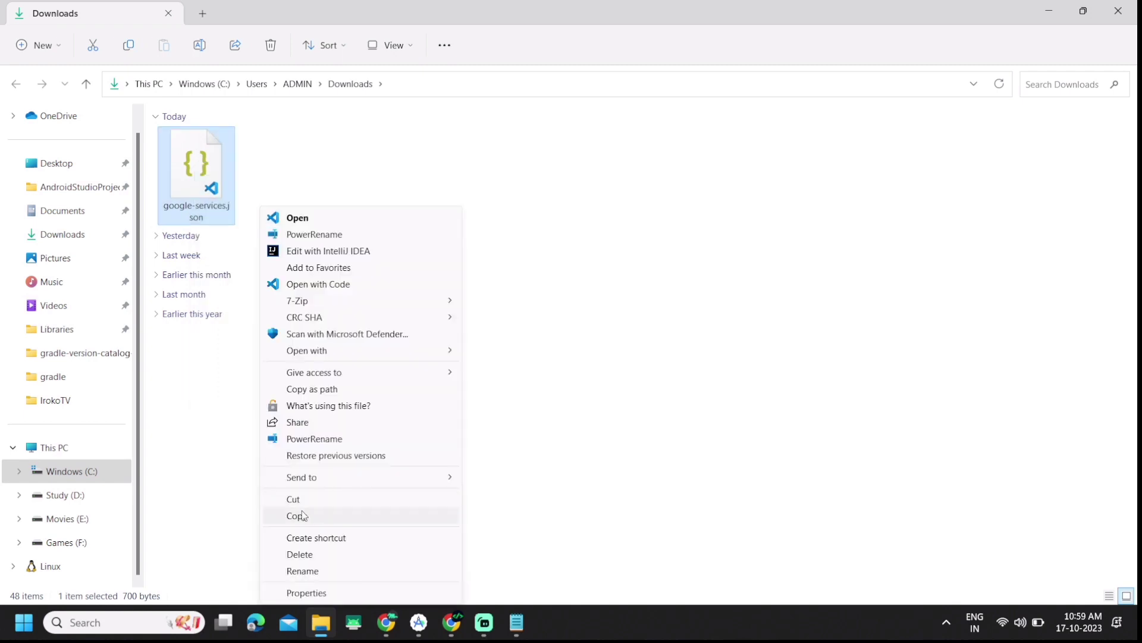
click(297, 516)
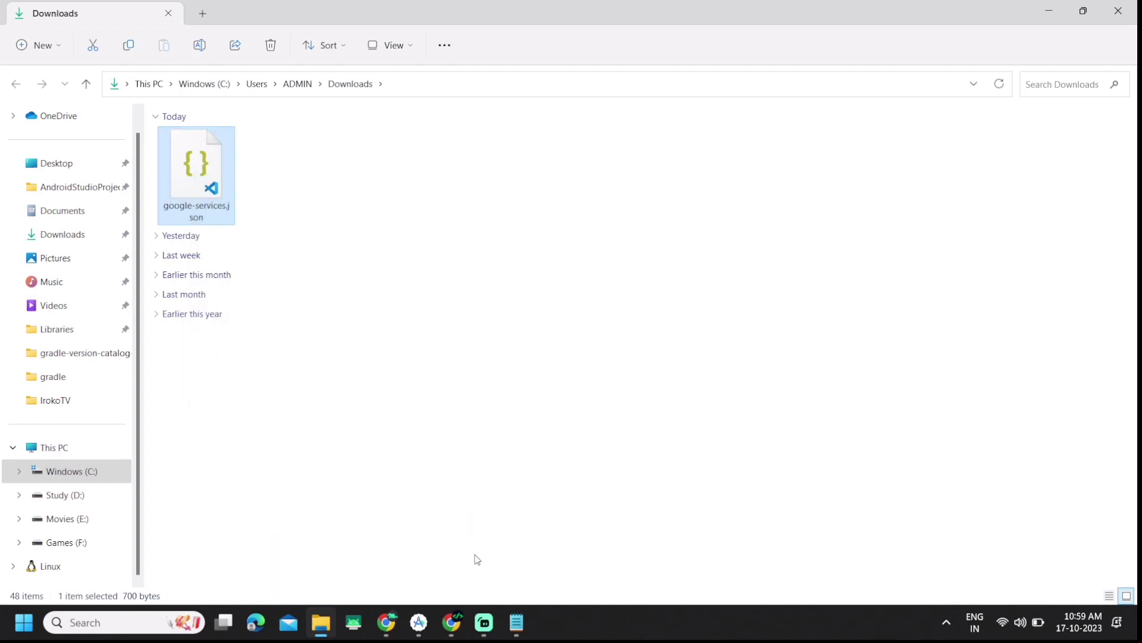
click(420, 620)
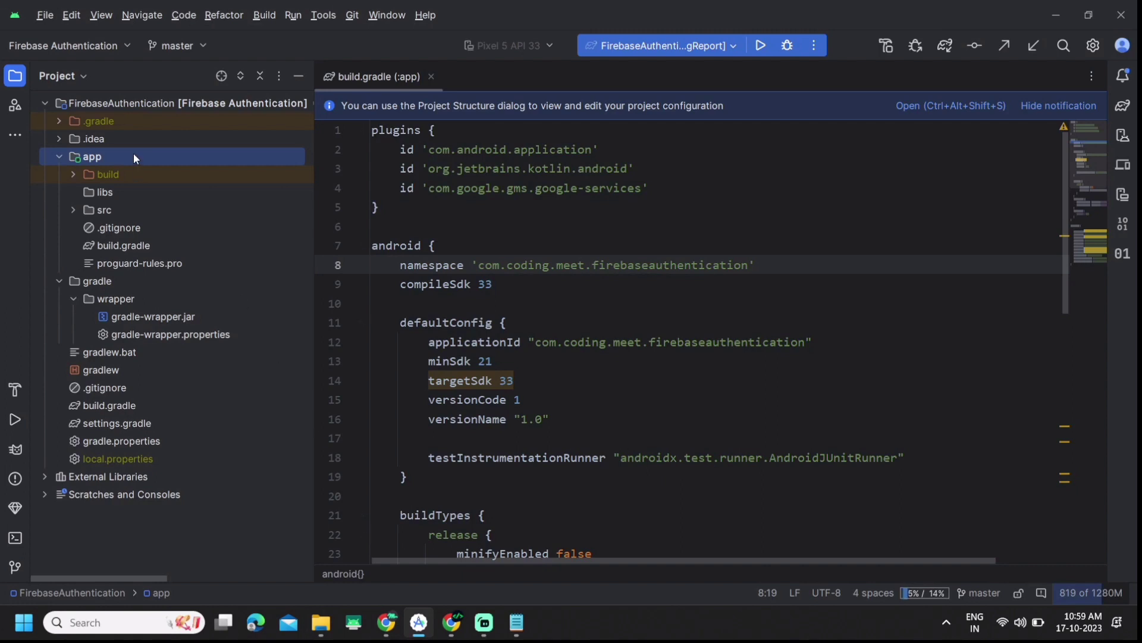
Step: Paste the new google-services.json into the app folder and check it names fir-differentaccount
right_click(134, 153)
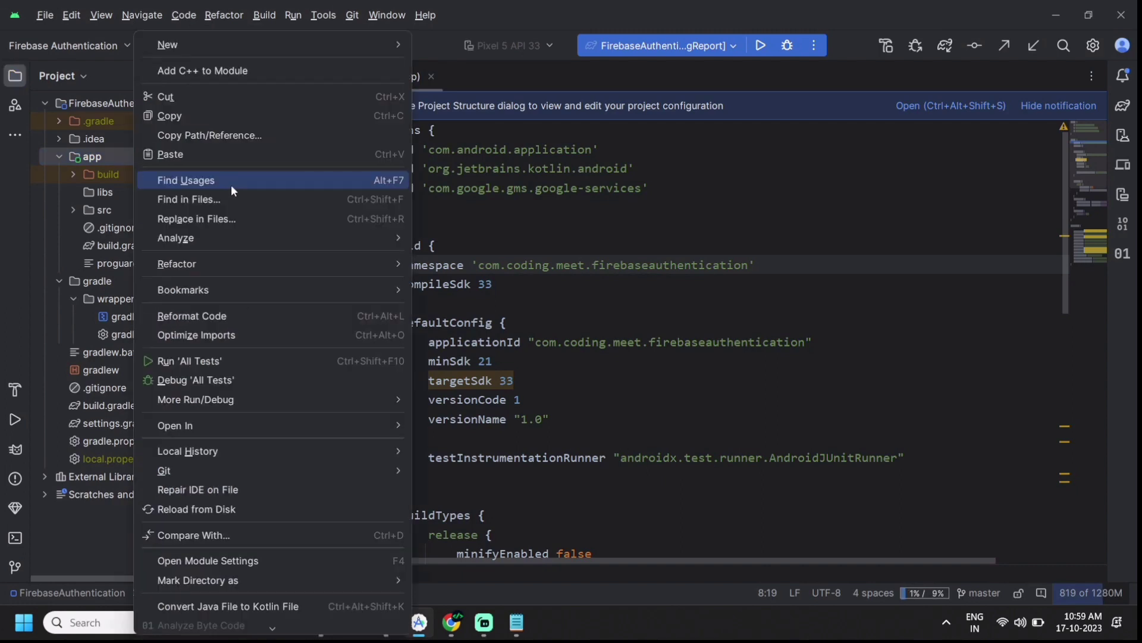
click(194, 152)
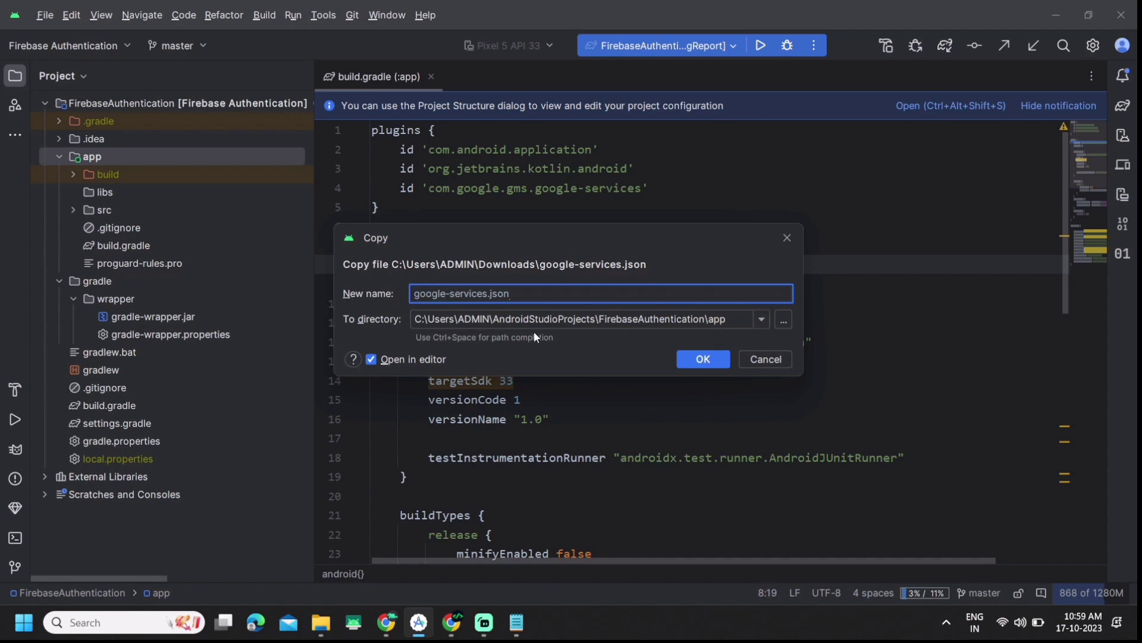
click(703, 359)
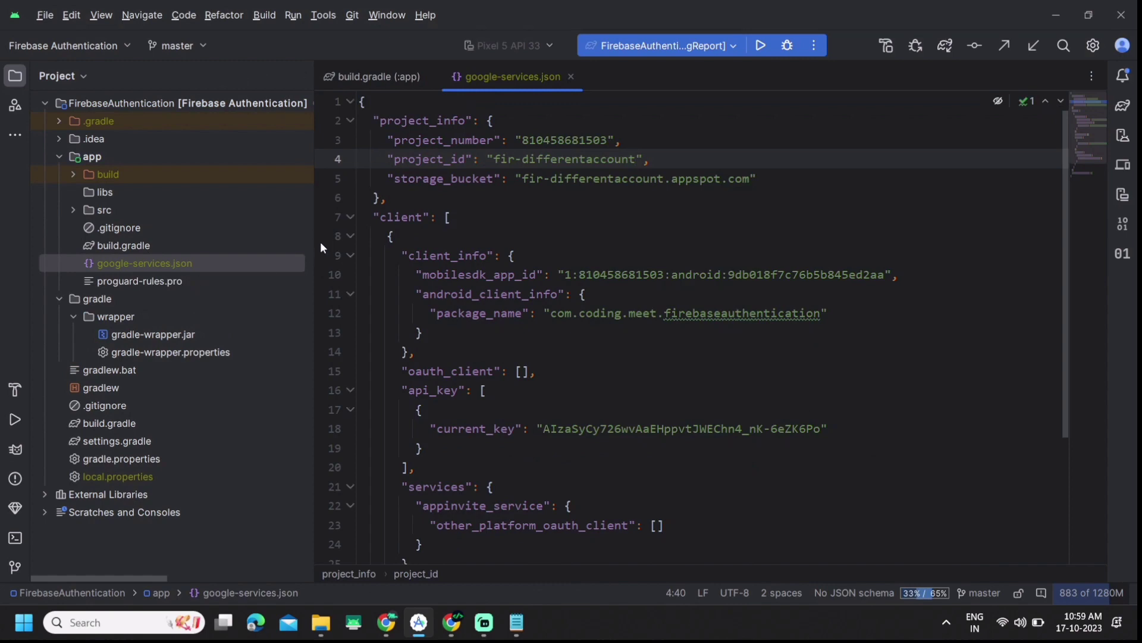
click(590, 209)
click(571, 77)
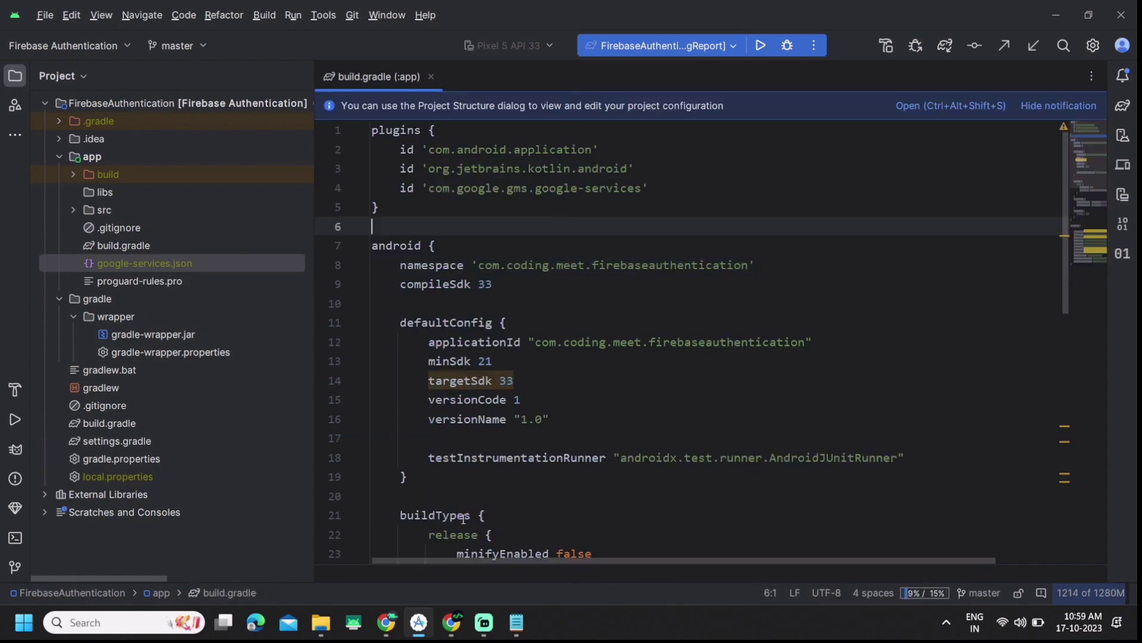
click(516, 622)
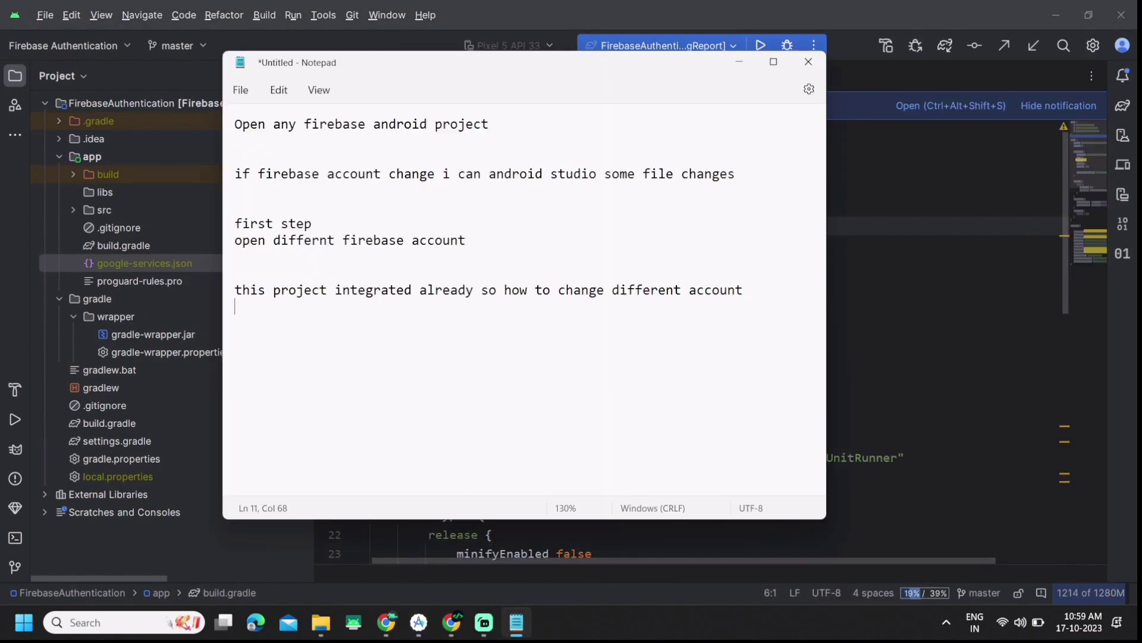
Step: Add the note 'after that if any firebase service use so all configuration on firebase console'
key(Return)
key(Return)
key(Return)
text(after )
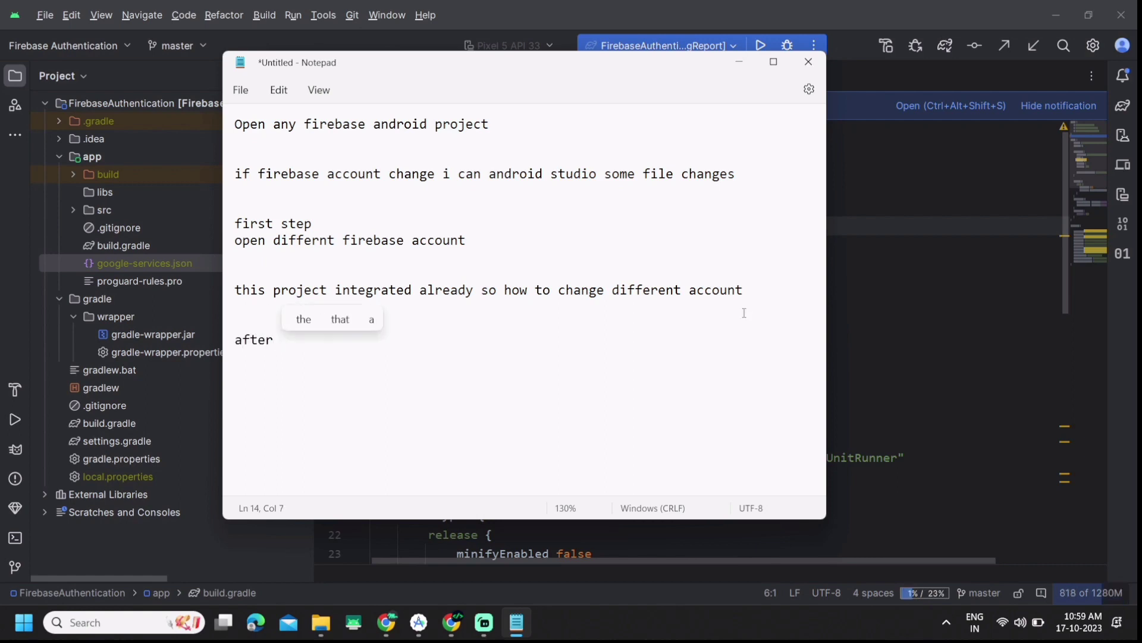
text(that )
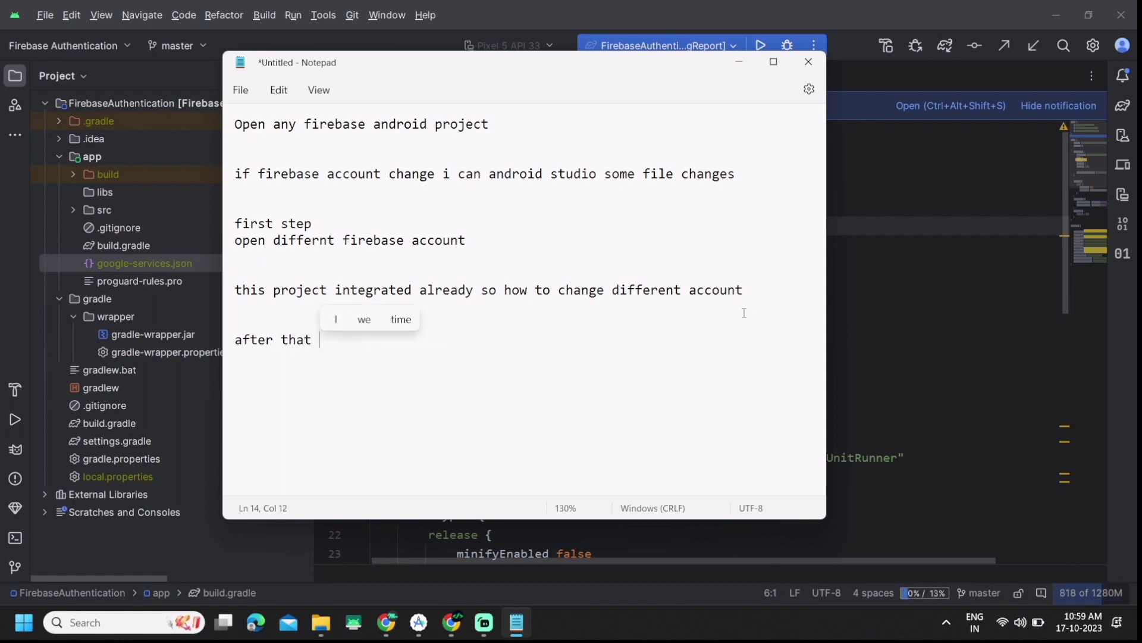
text(if an)
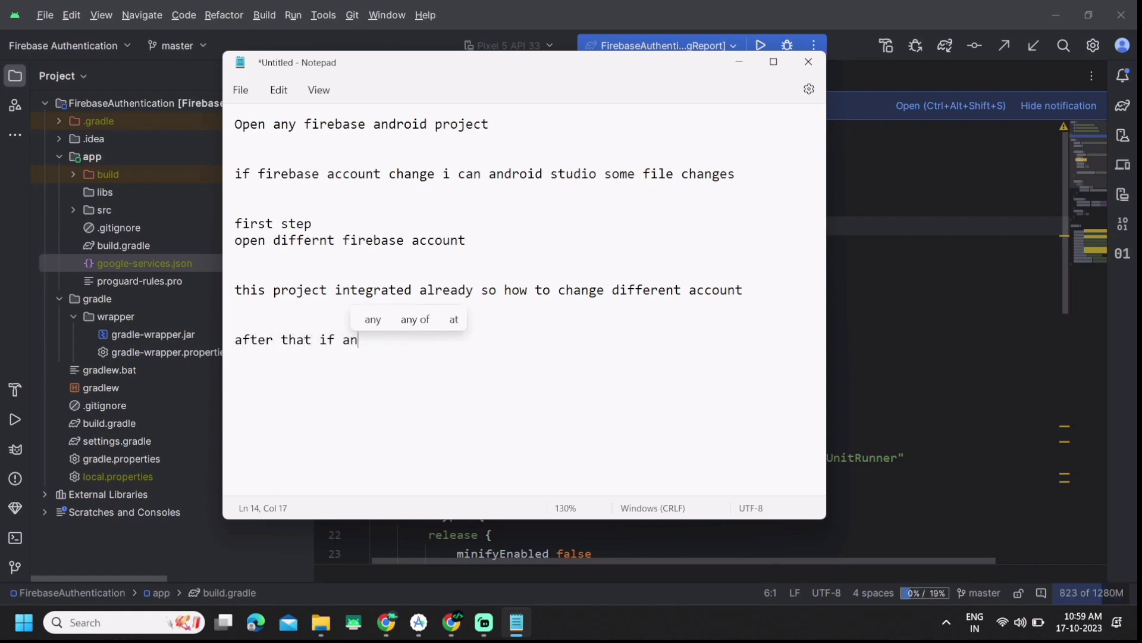
text(y fireabs)
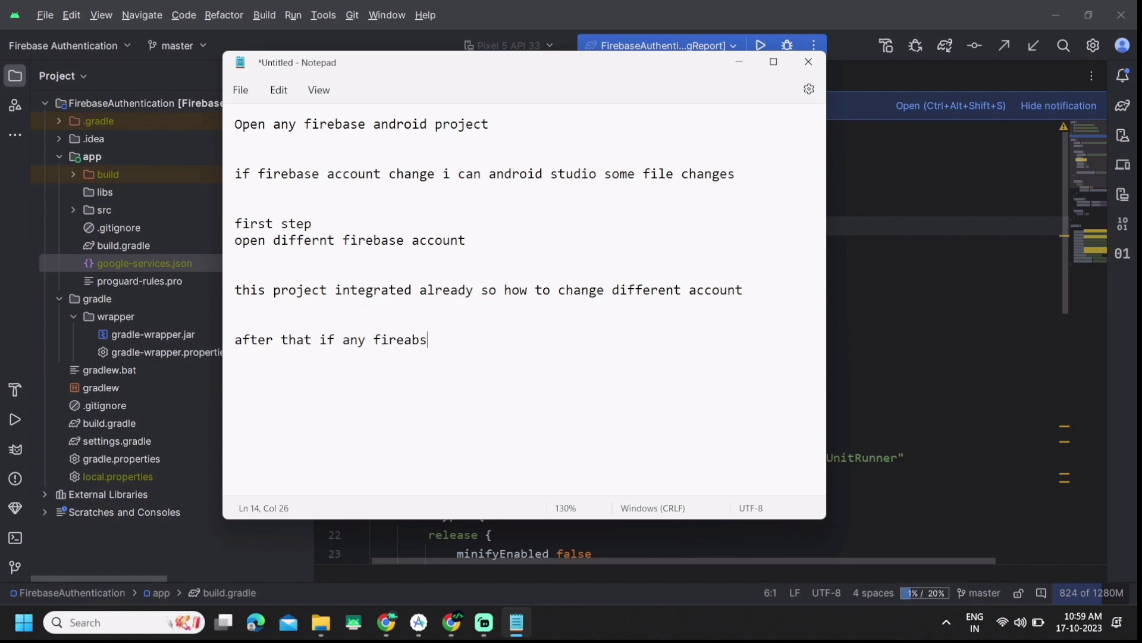
key(BackSpace)
key(BackSpace)
key(BackSpace)
text(base ser)
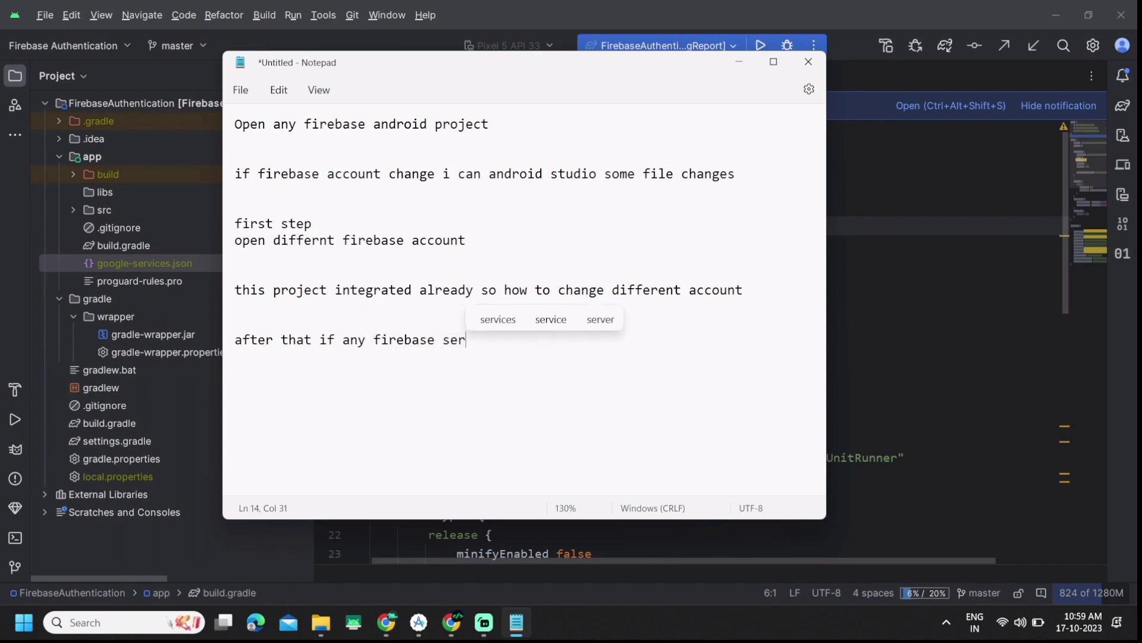
text(vice use)
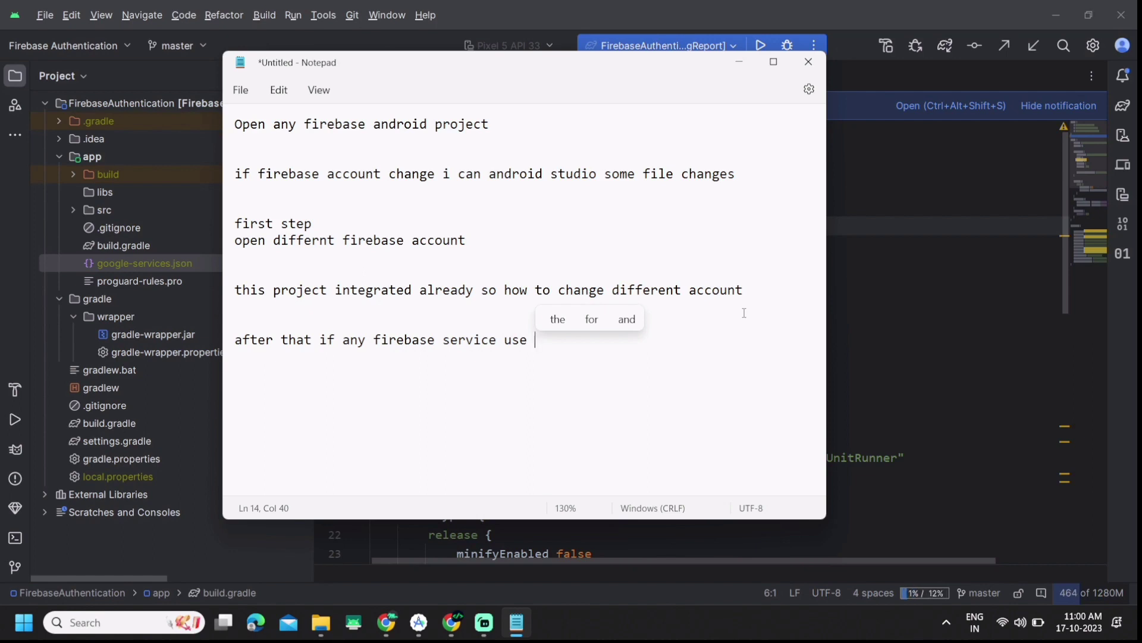
text(so all con)
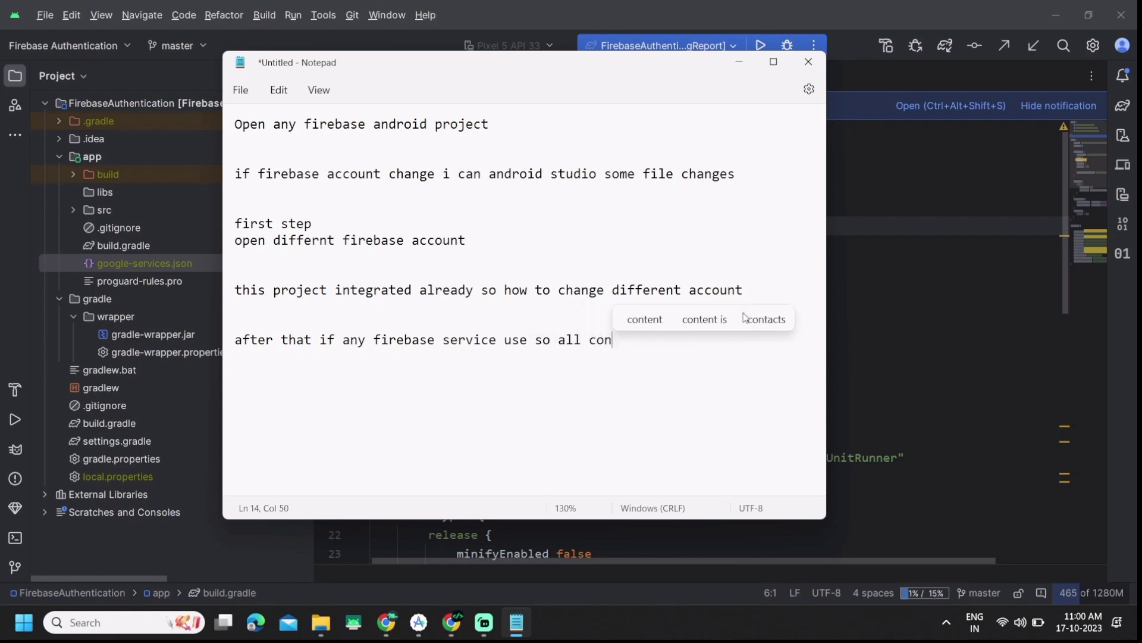
text(fig)
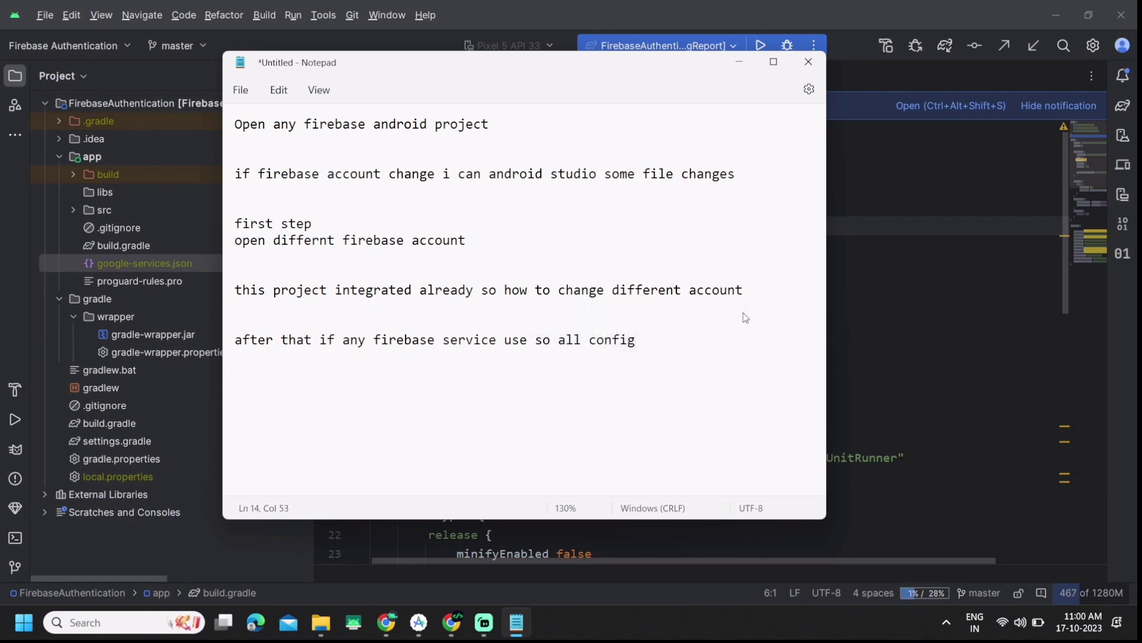
text(u)
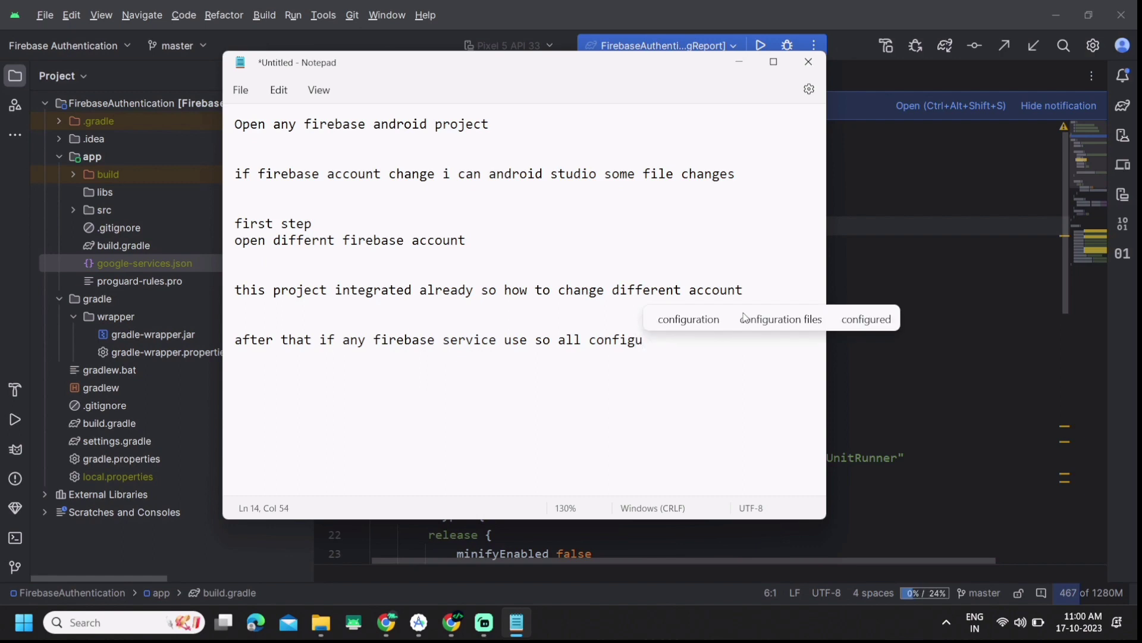
click(710, 317)
text(on fi)
text(rebase)
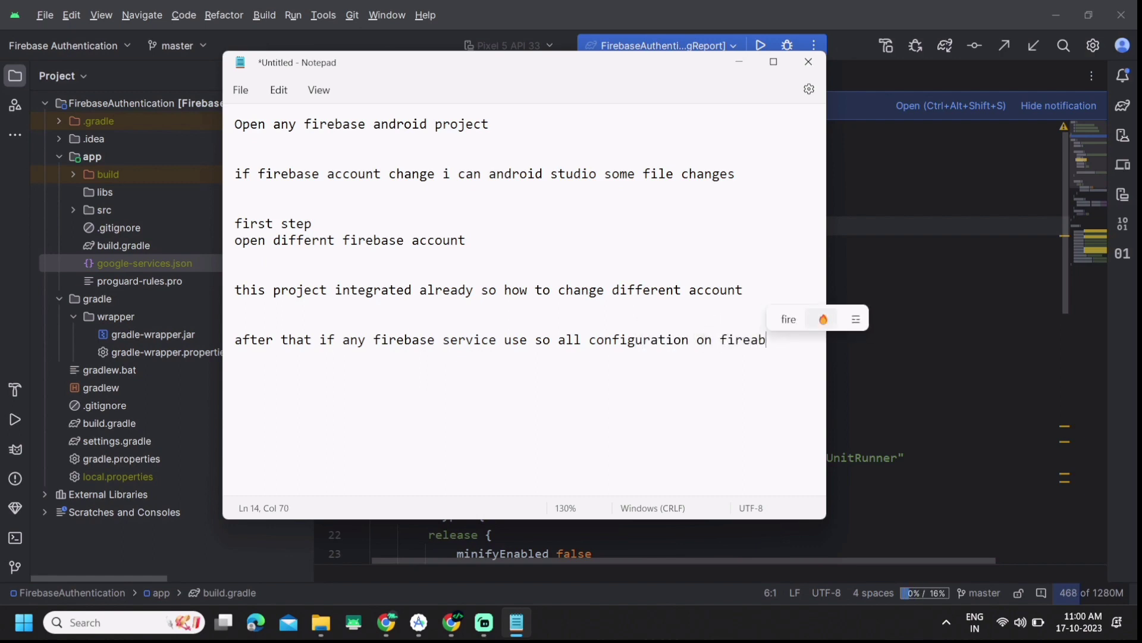
key(BackSpace)
key(BackSpace)
key(BackSpace)
key(BackSpace)
text(base)
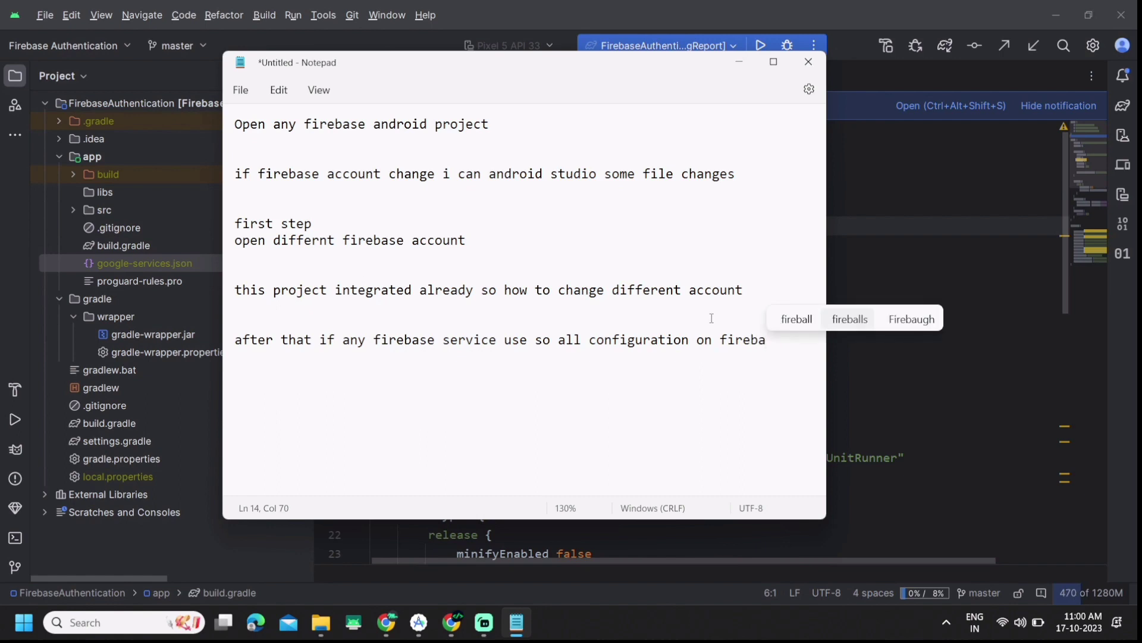
key(Return)
text(console)
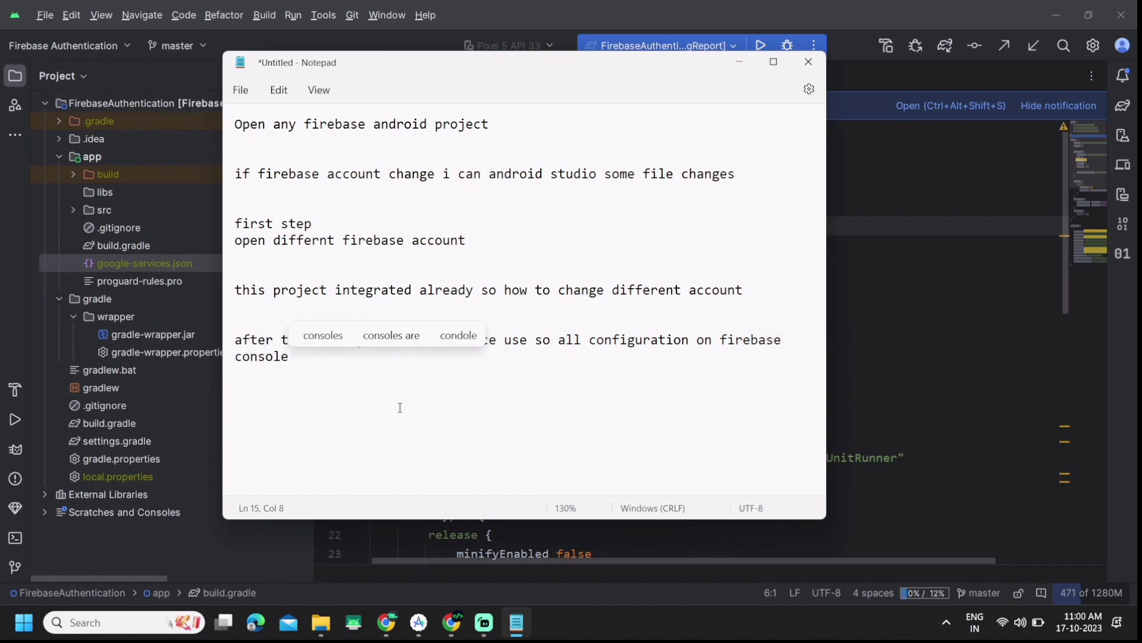
key(alt+Tab)
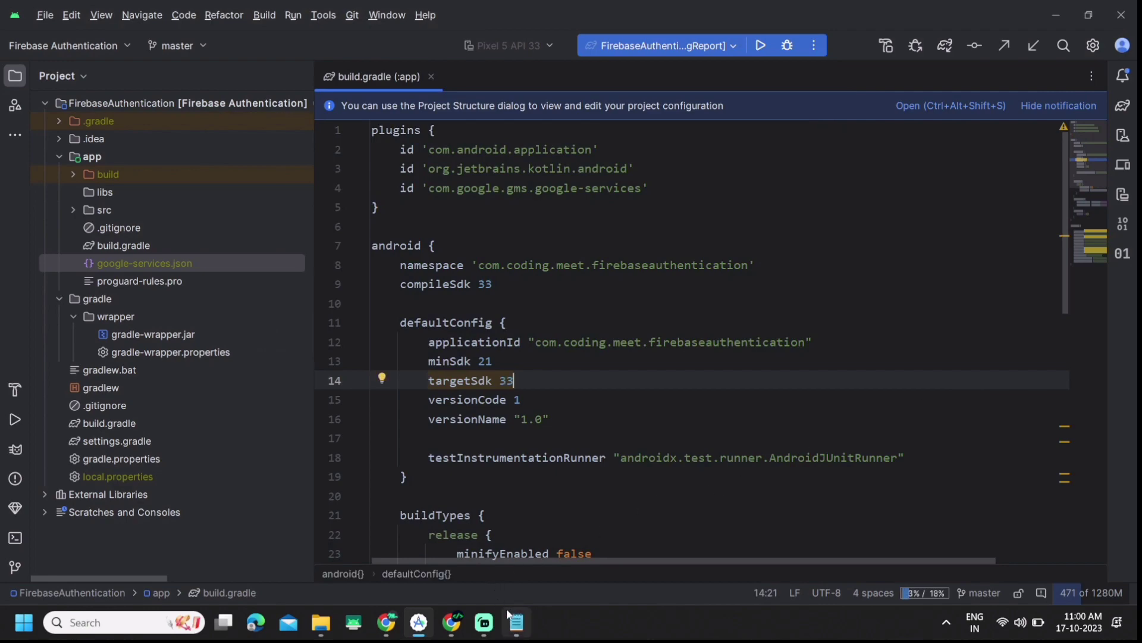
Step: Finish the add-Android-app flow and continue to the FirebaseDifferentAccount console
mouse_move(473, 629)
click(387, 623)
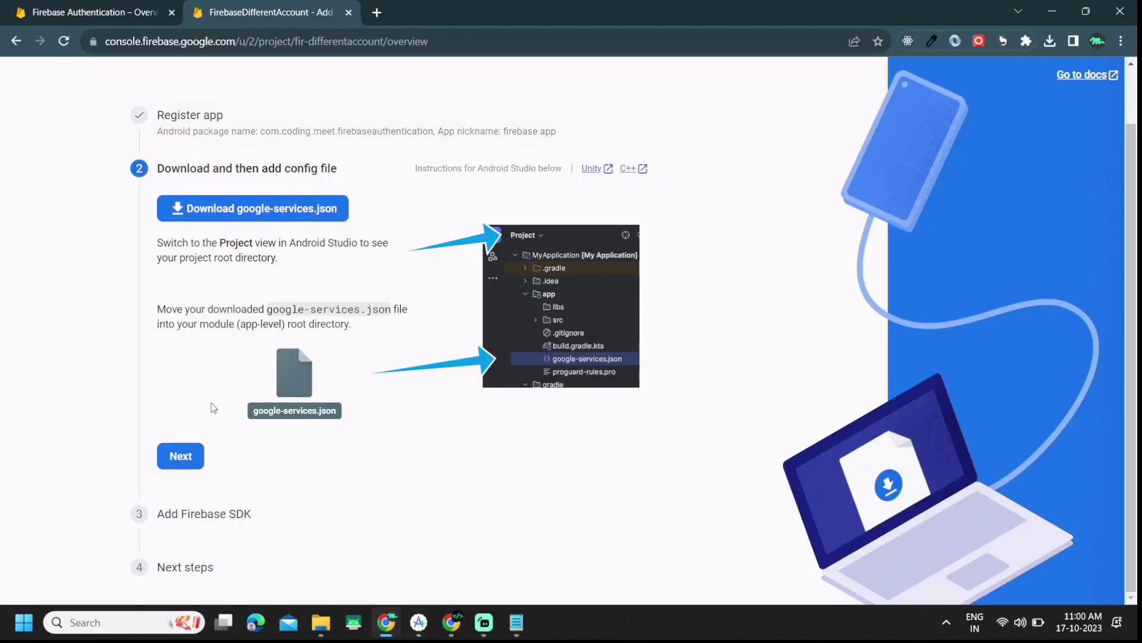
click(158, 458)
scroll(390, 384, down, 10)
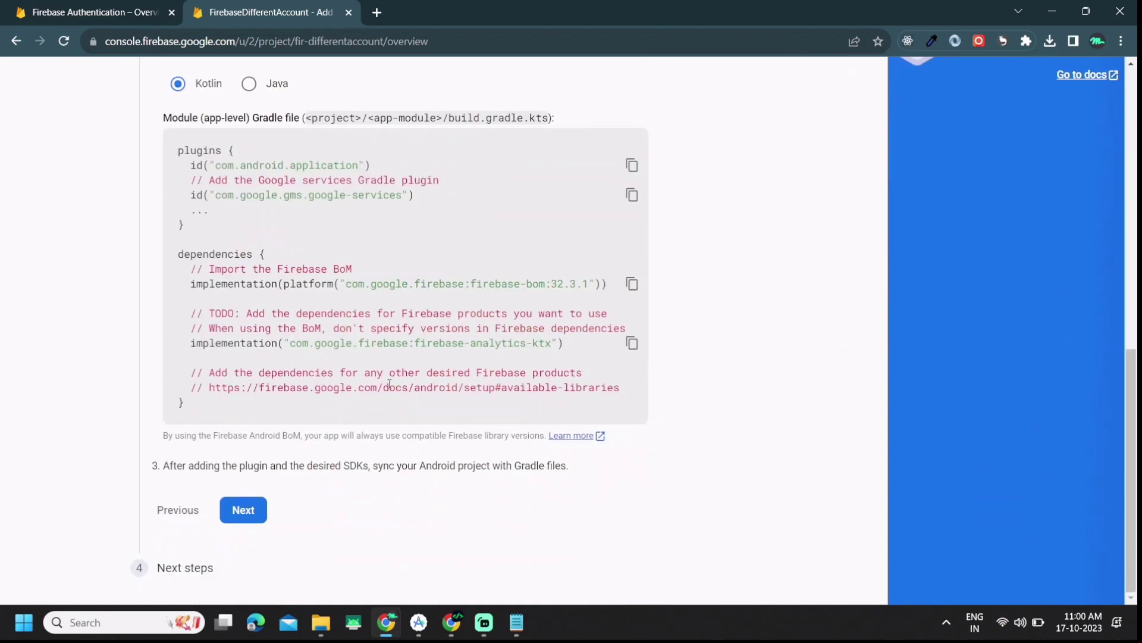
click(243, 509)
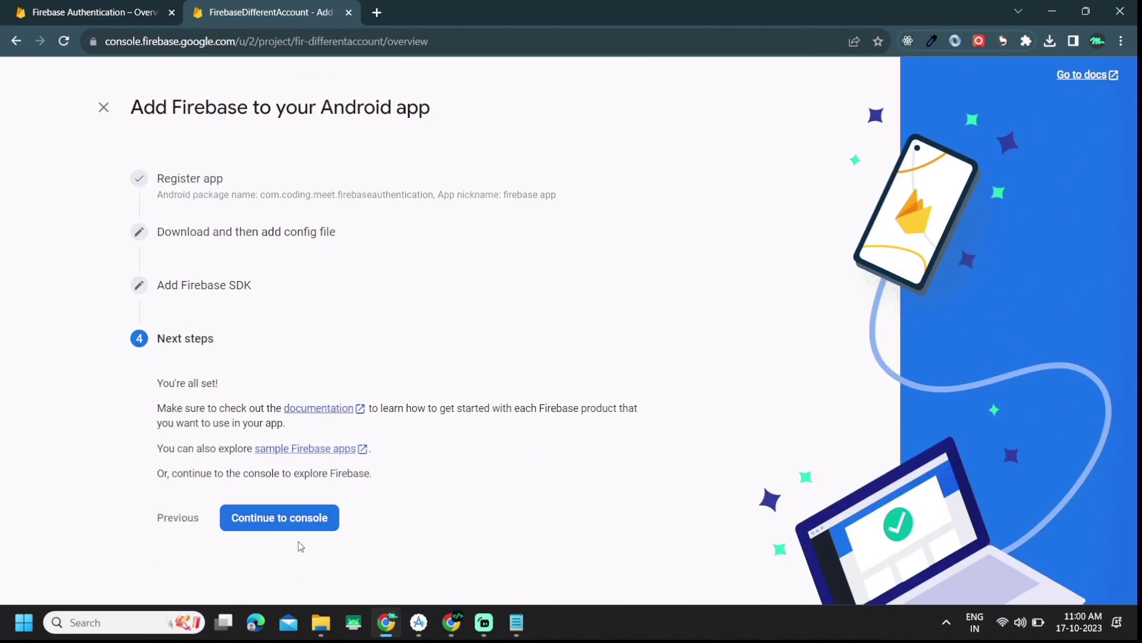
click(317, 532)
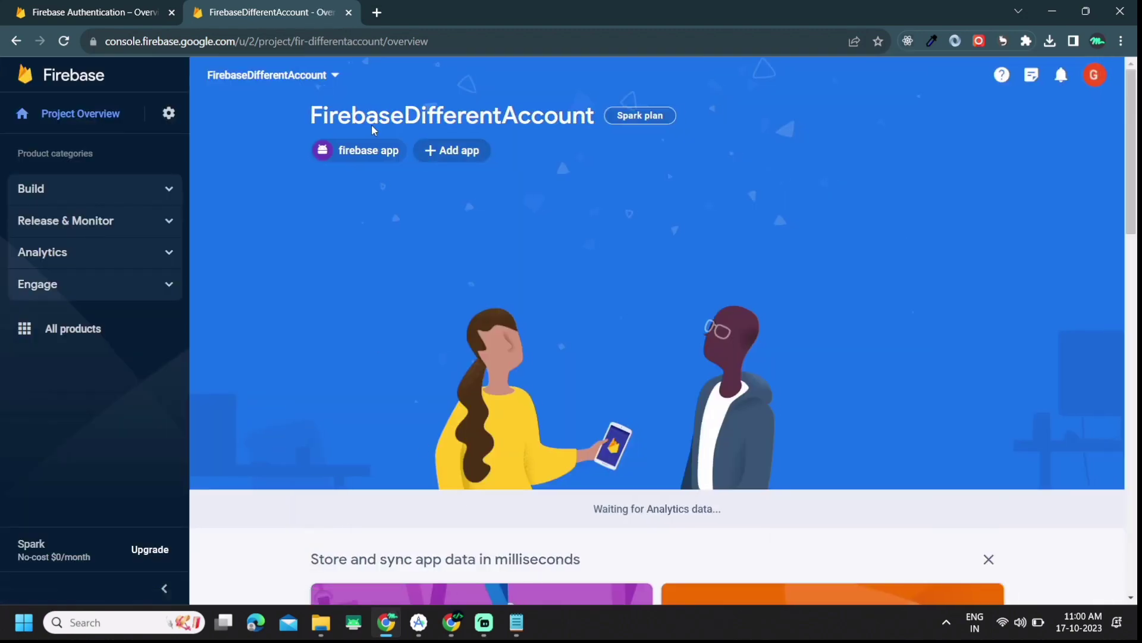
Step: Review the original project's enabled sign-in providers, then return to FirebaseDifferentAccount
click(89, 12)
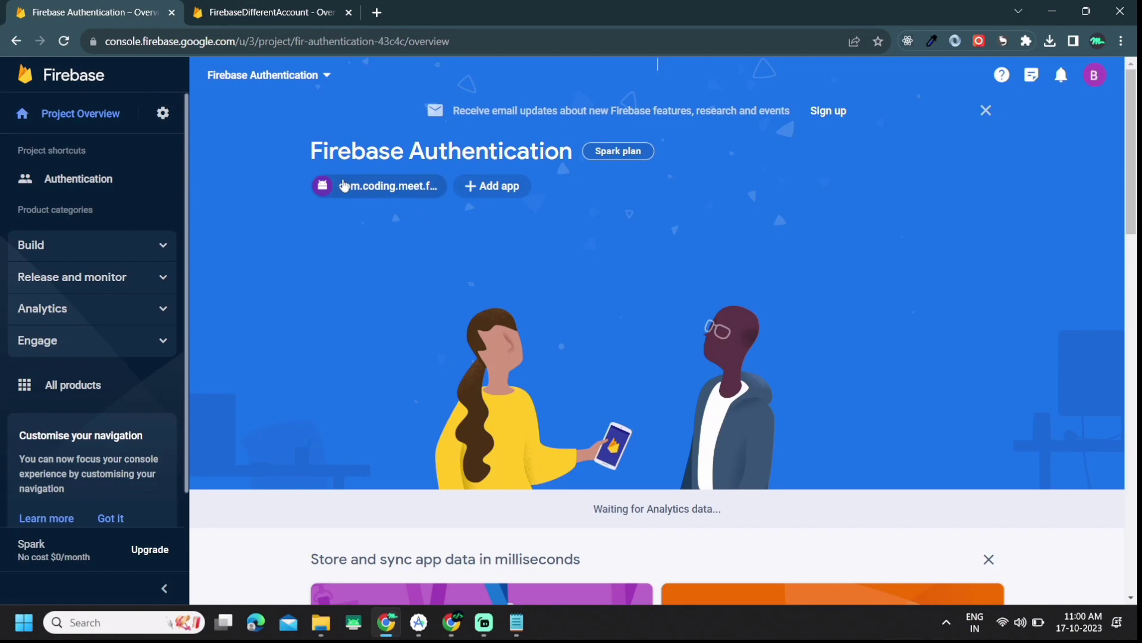
click(62, 183)
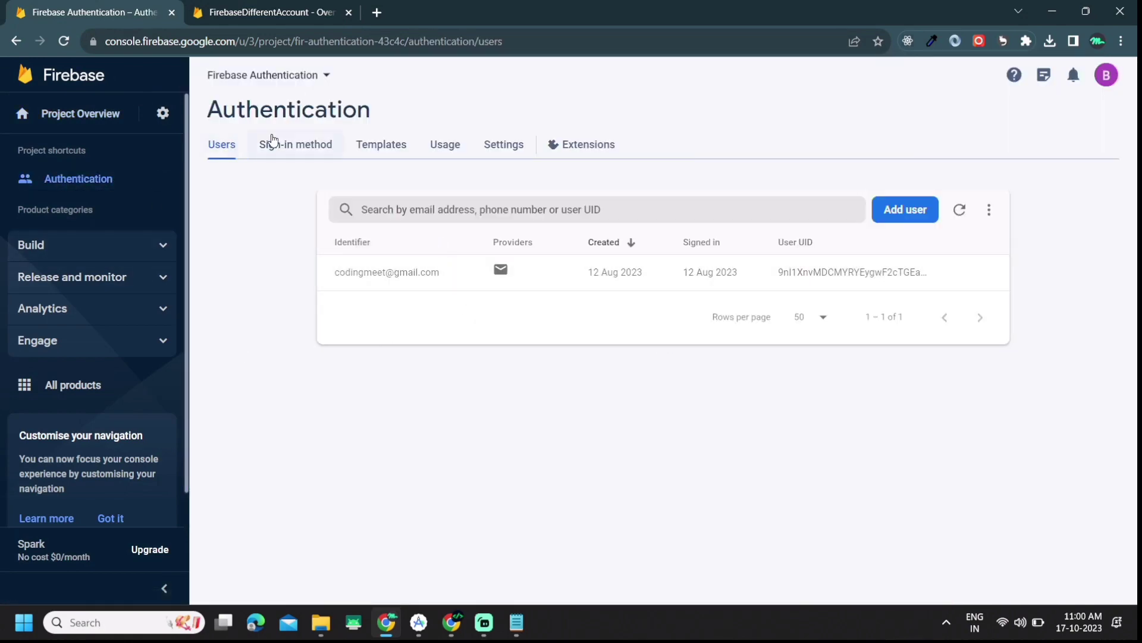
click(273, 144)
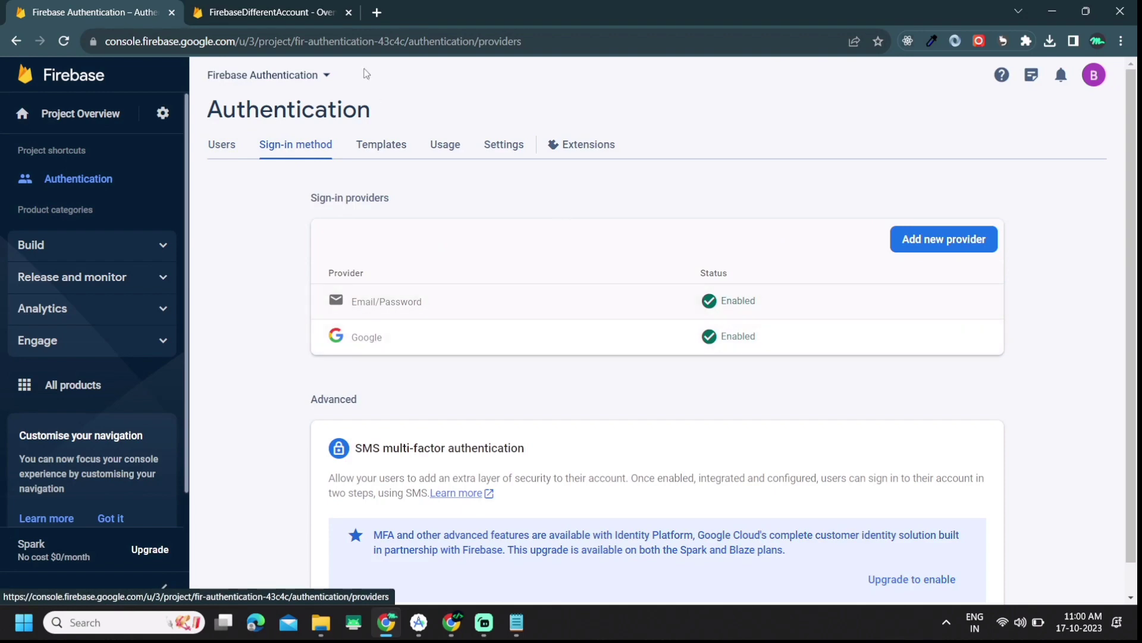
click(274, 13)
click(129, 201)
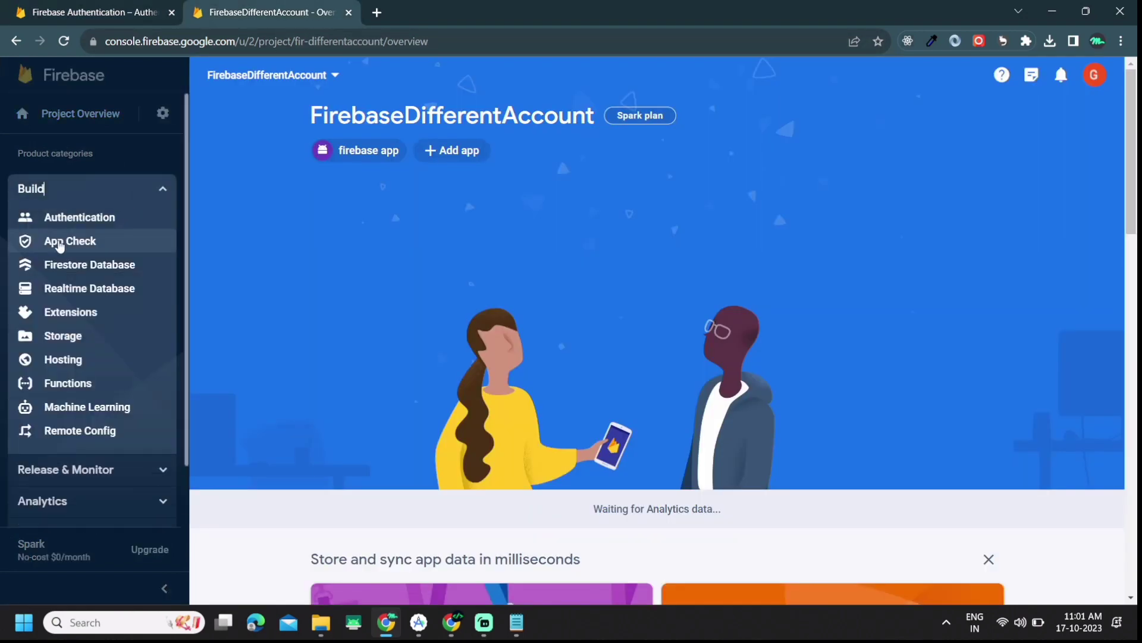
Step: Start Authentication in FirebaseDifferentAccount and enable Email/Password sign-in
click(107, 220)
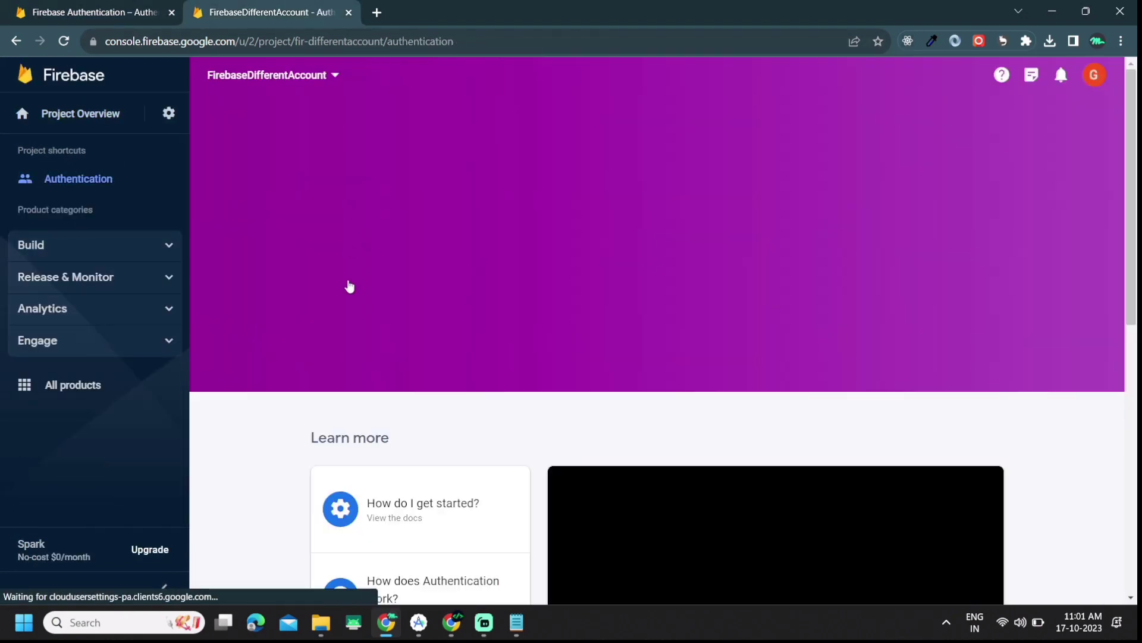
click(351, 289)
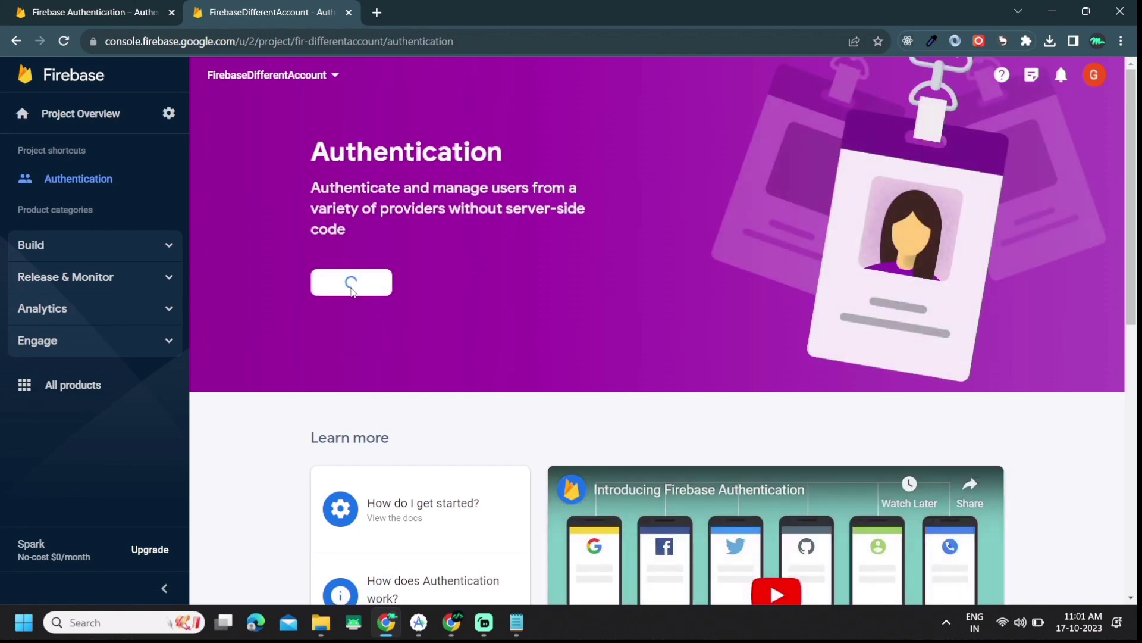
scroll(440, 355, down, 3)
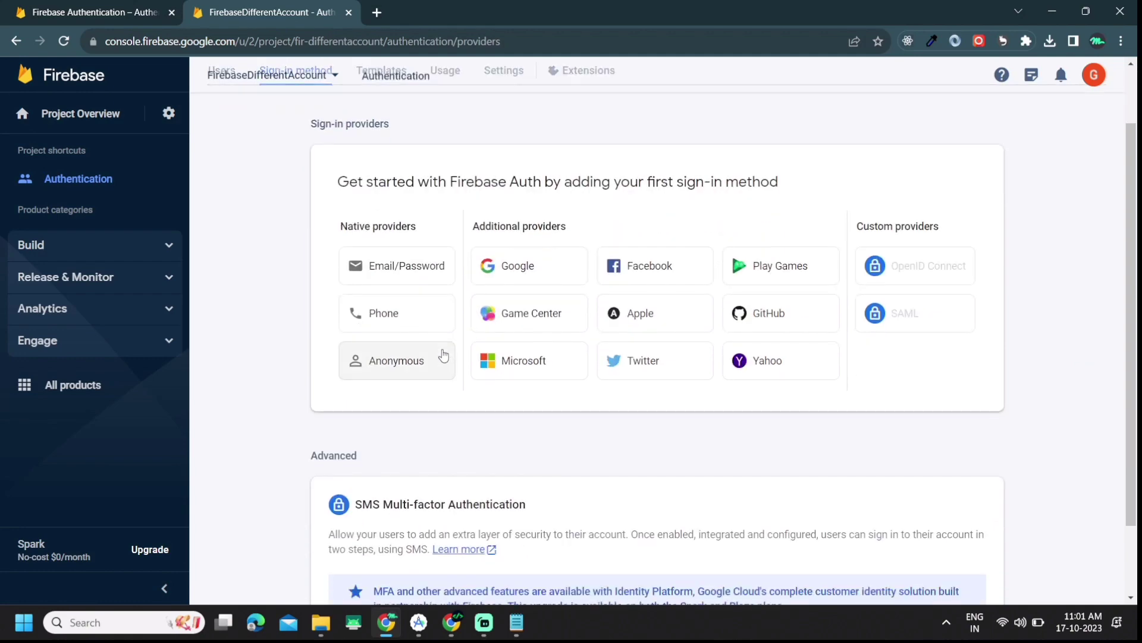
click(422, 277)
click(798, 218)
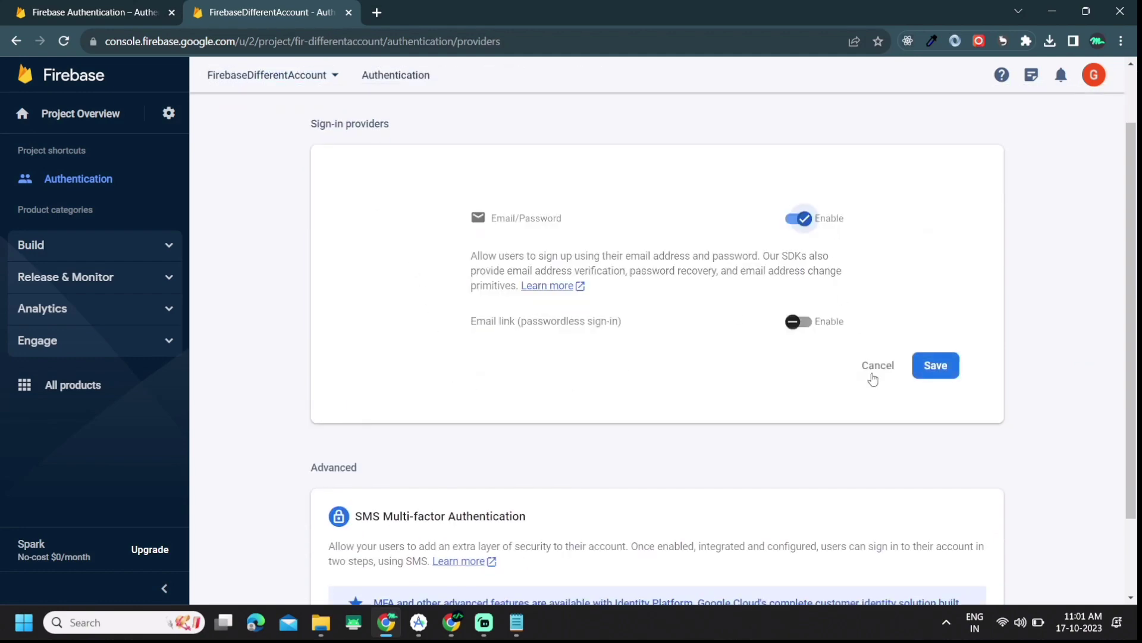
click(955, 373)
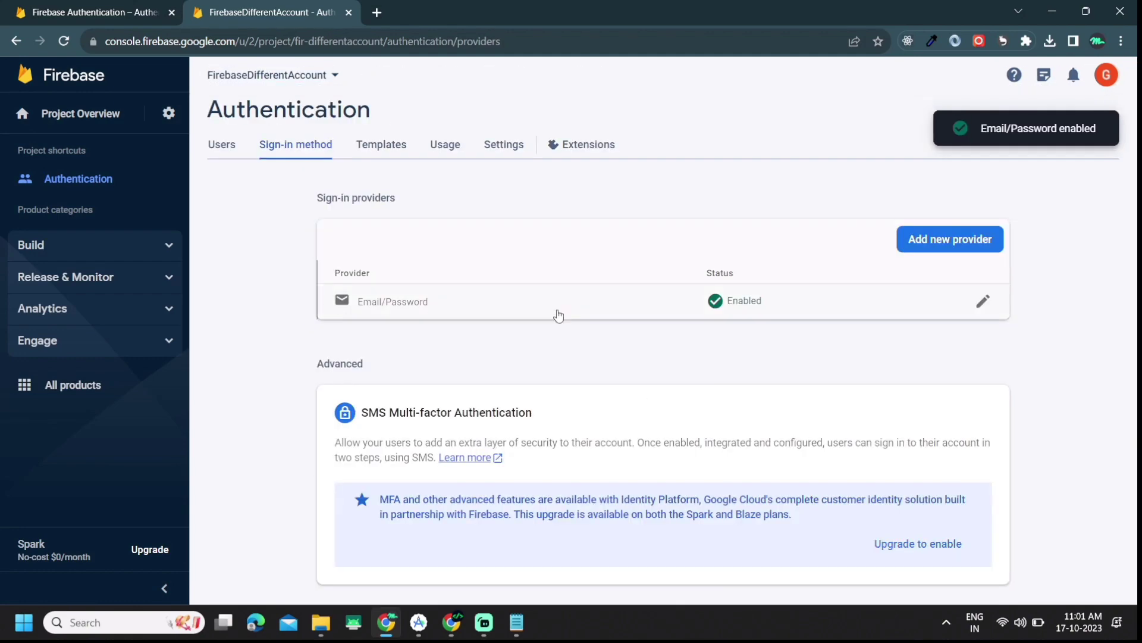
Step: Add and enable the Google provider with the project's support email
click(963, 243)
click(533, 375)
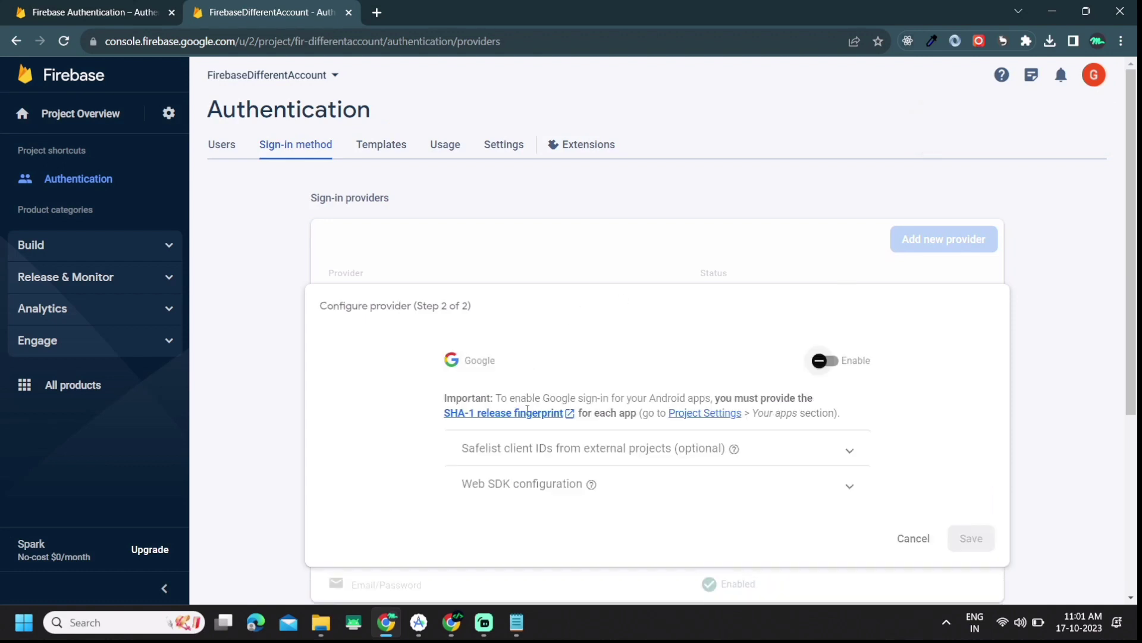
click(820, 361)
scroll(771, 428, down, 1)
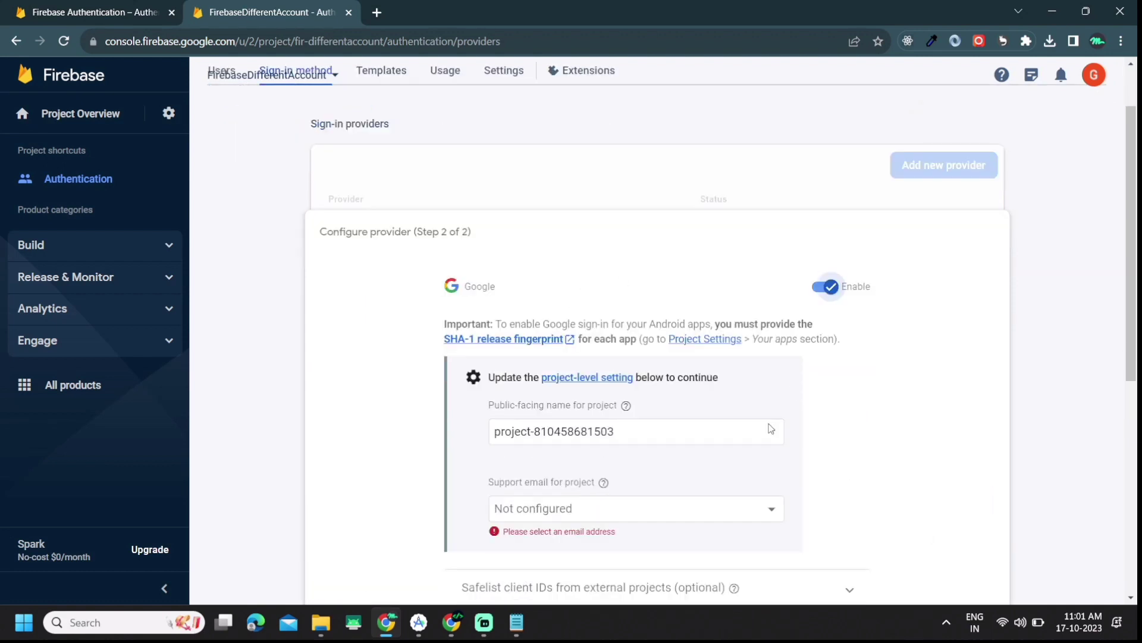
click(695, 514)
click(543, 534)
scroll(774, 486, down, 1)
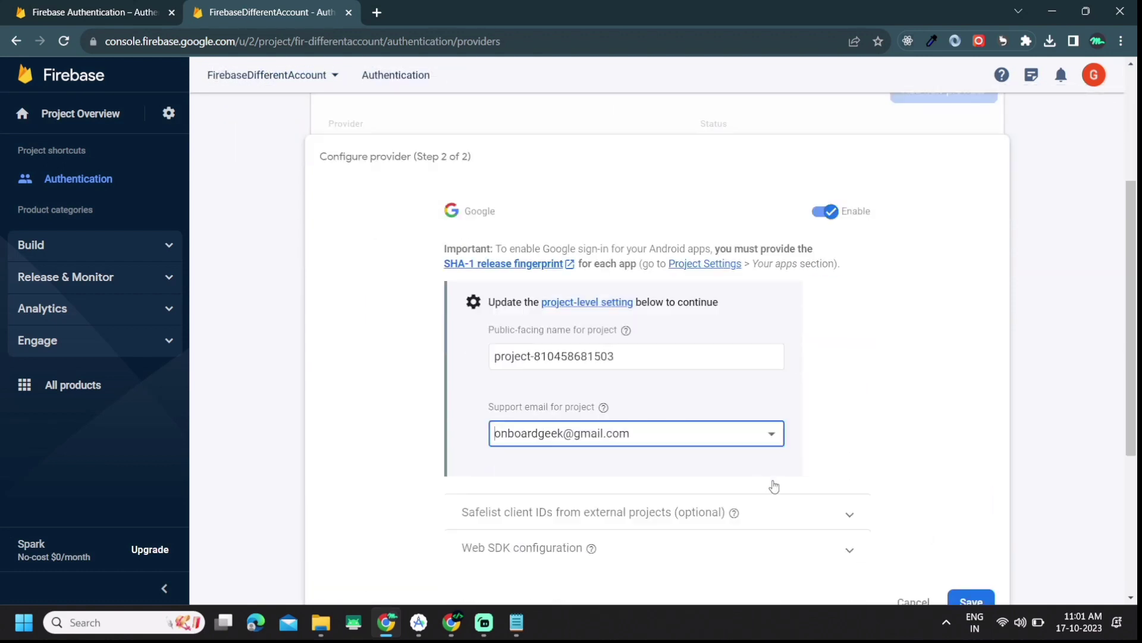
scroll(774, 487, down, 1)
click(969, 528)
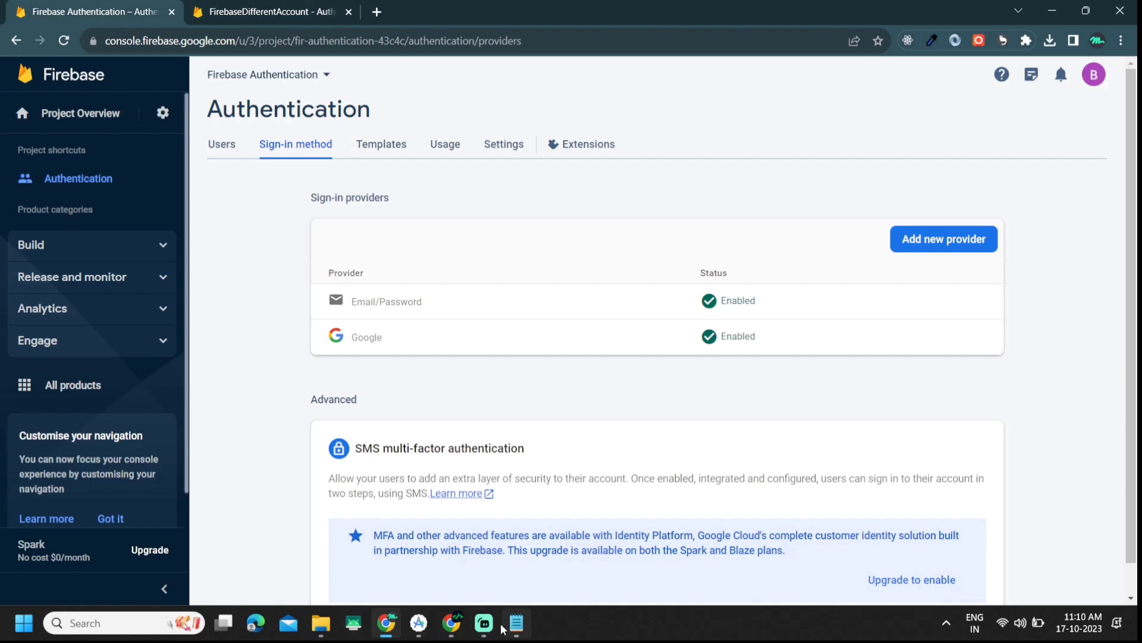
Step: Note that using Firebase Realtime or Firestore needs all configuration and rules added
click(516, 623)
text(if )
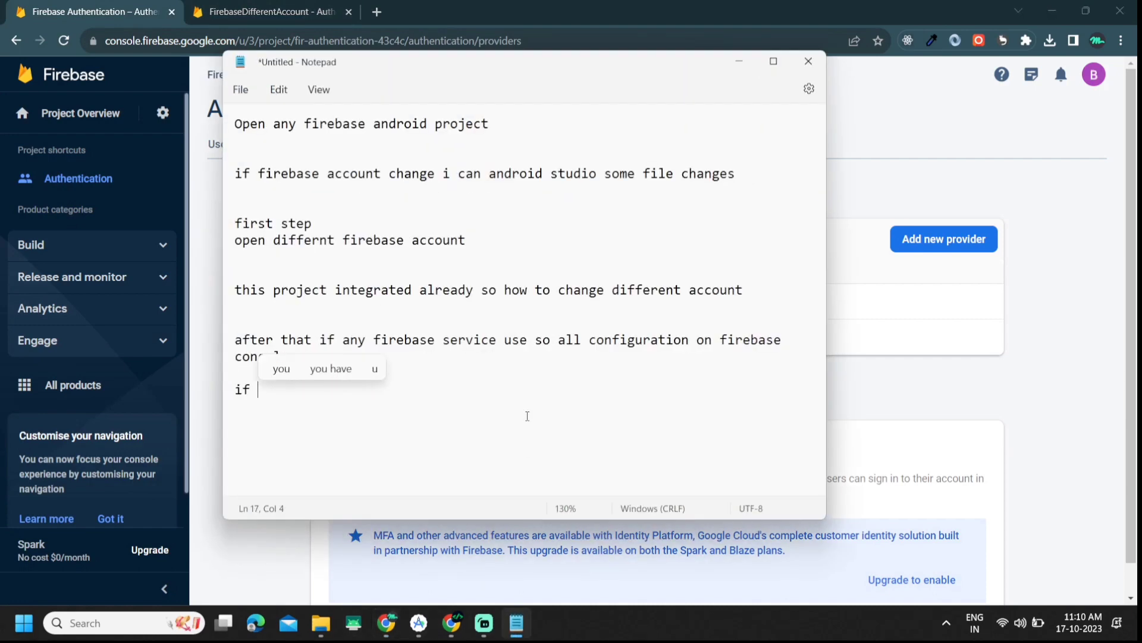
text(use fire)
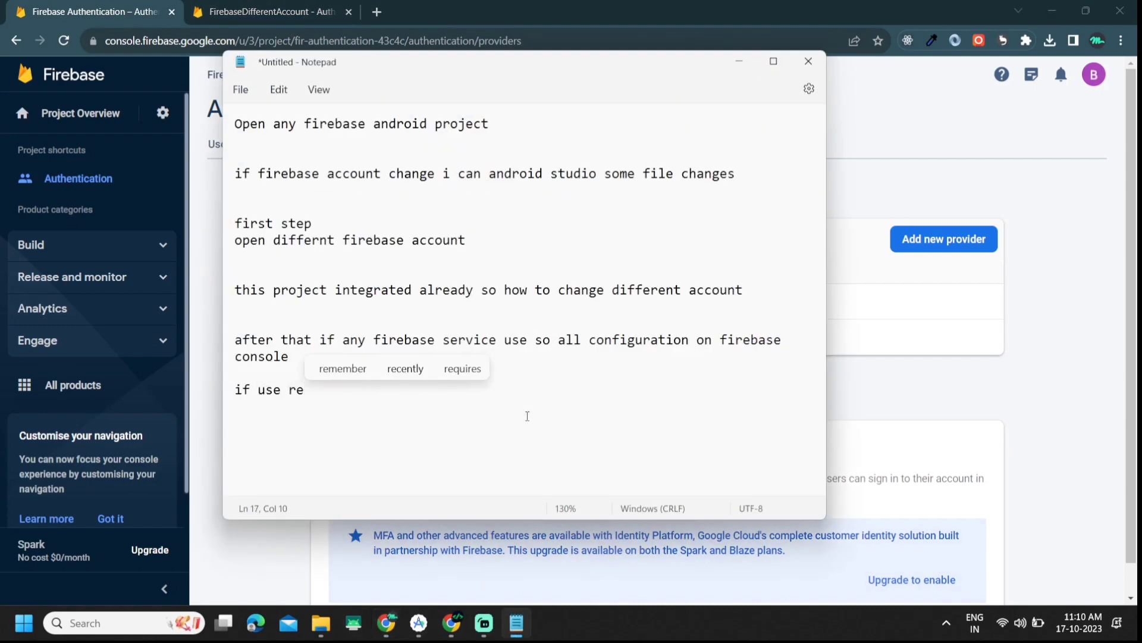
key(BackSpace)
key(BackSpace)
text(firebase rela)
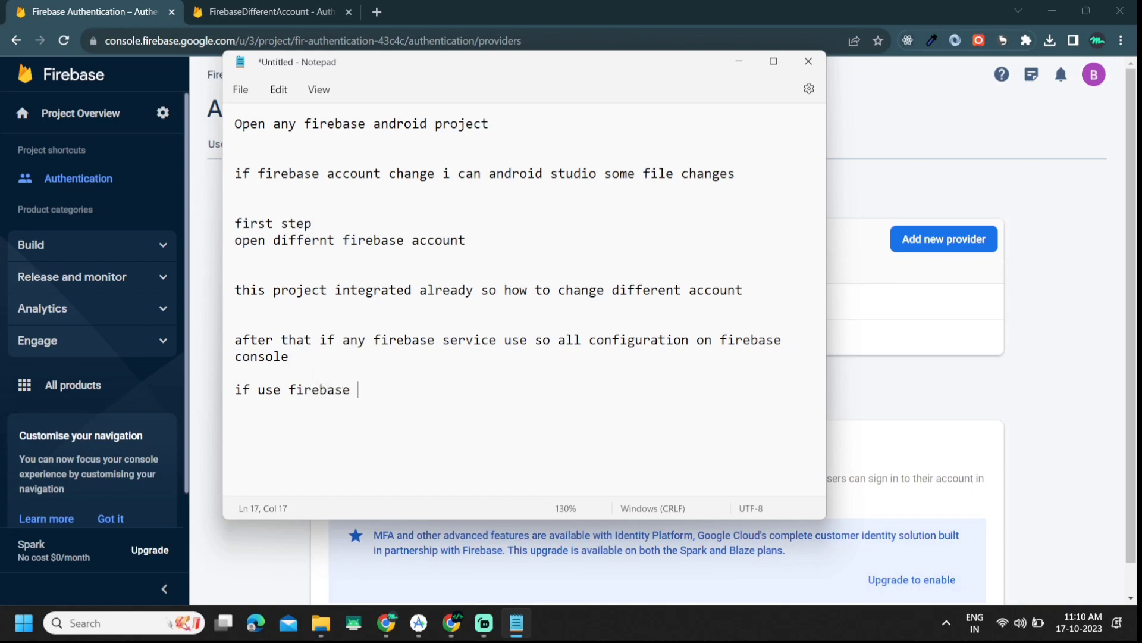
key(BackSpace)
key(BackSpace)
text(altime or )
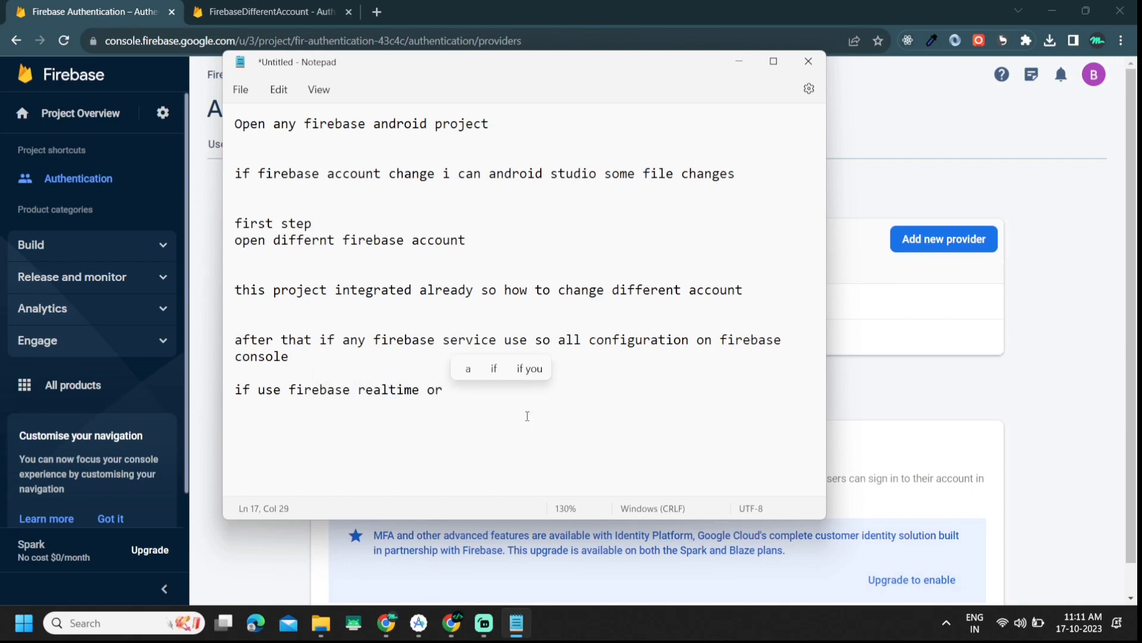
text(firebase r)
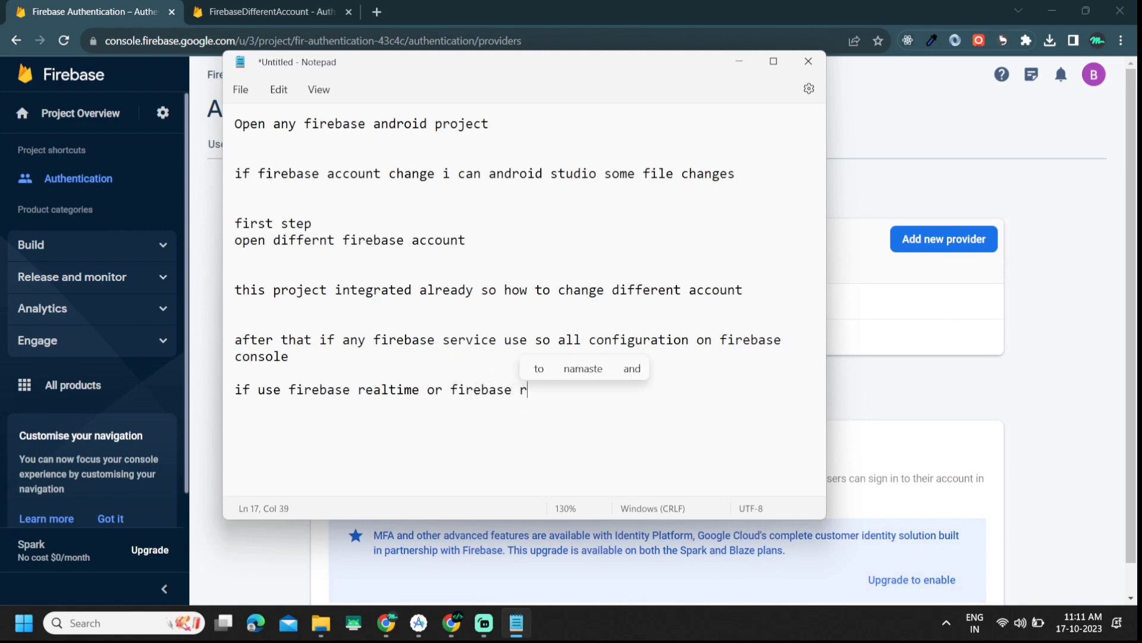
key(BackSpace)
text(sto)
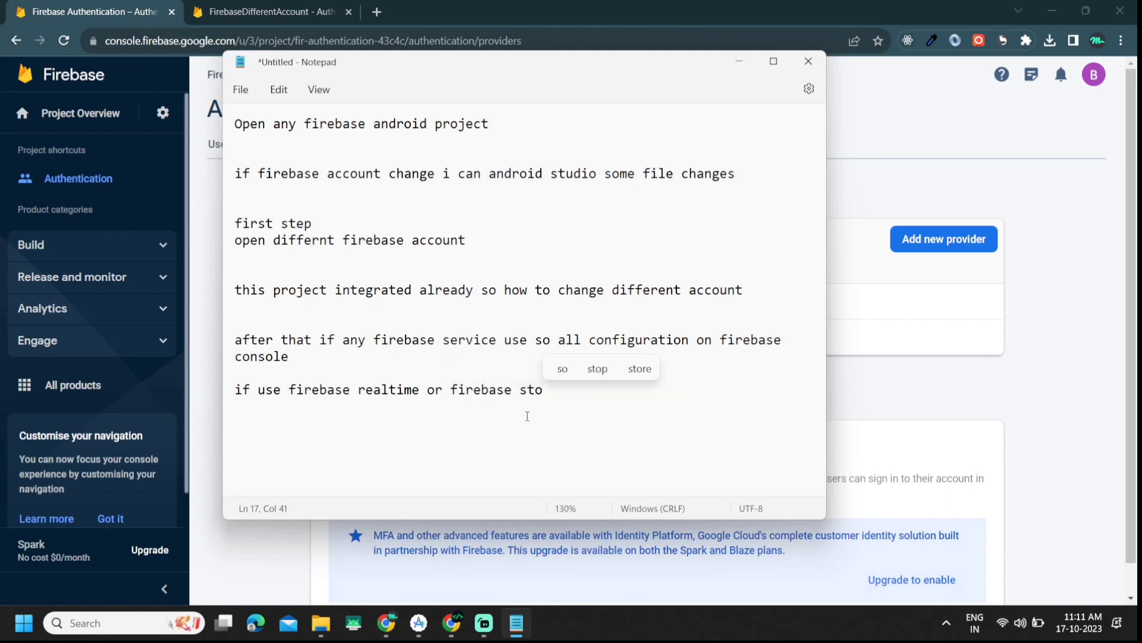
key(BackSpace)
key(BackSpace)
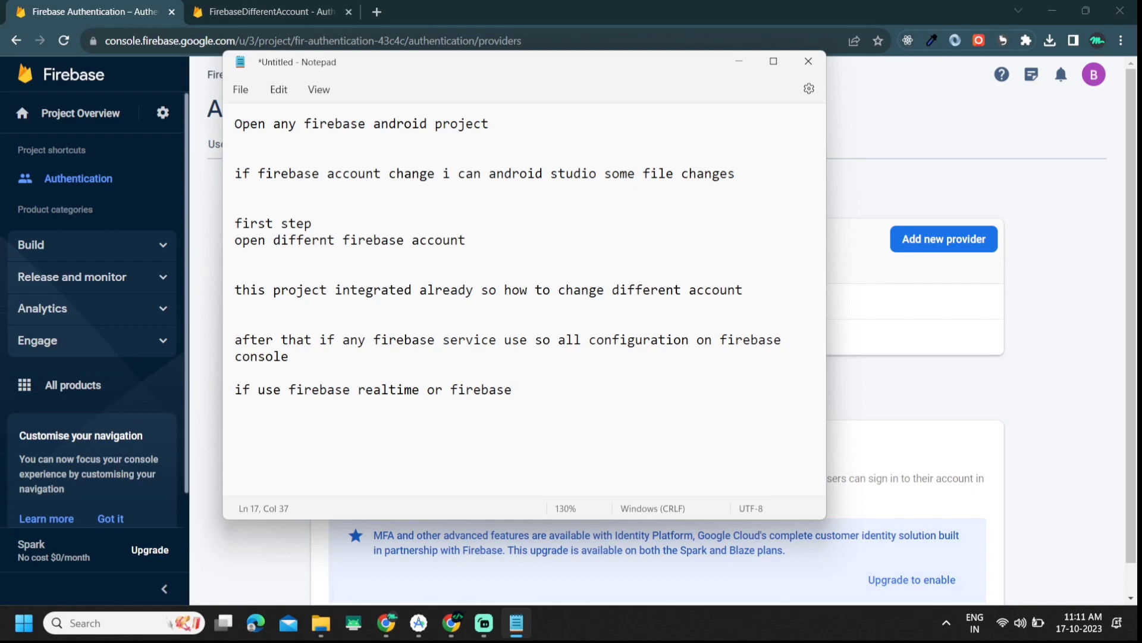
text(ore us)
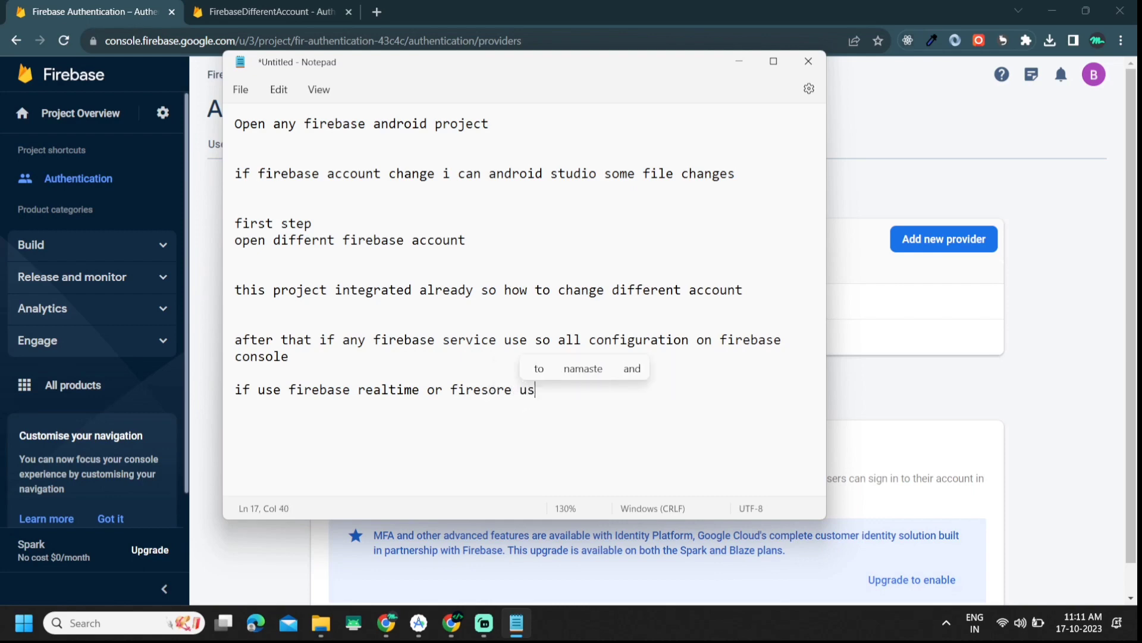
key(BackSpace)
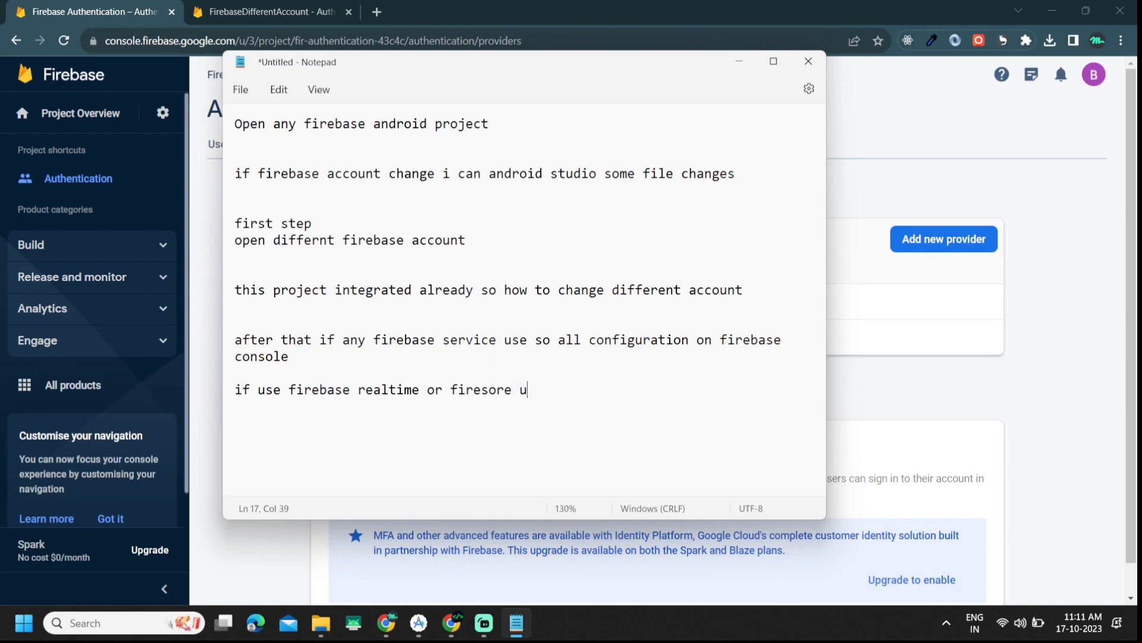
text(ll co)
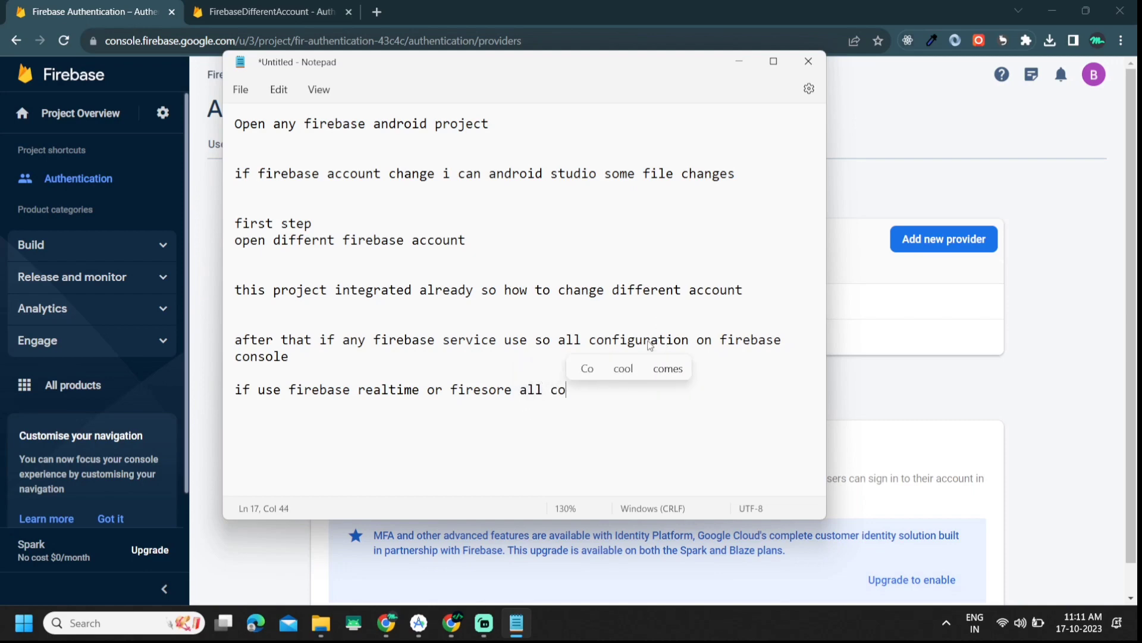
double_click(595, 339)
key(ctrl+c)
click(558, 390)
double_click(558, 389)
key(ctrl+v)
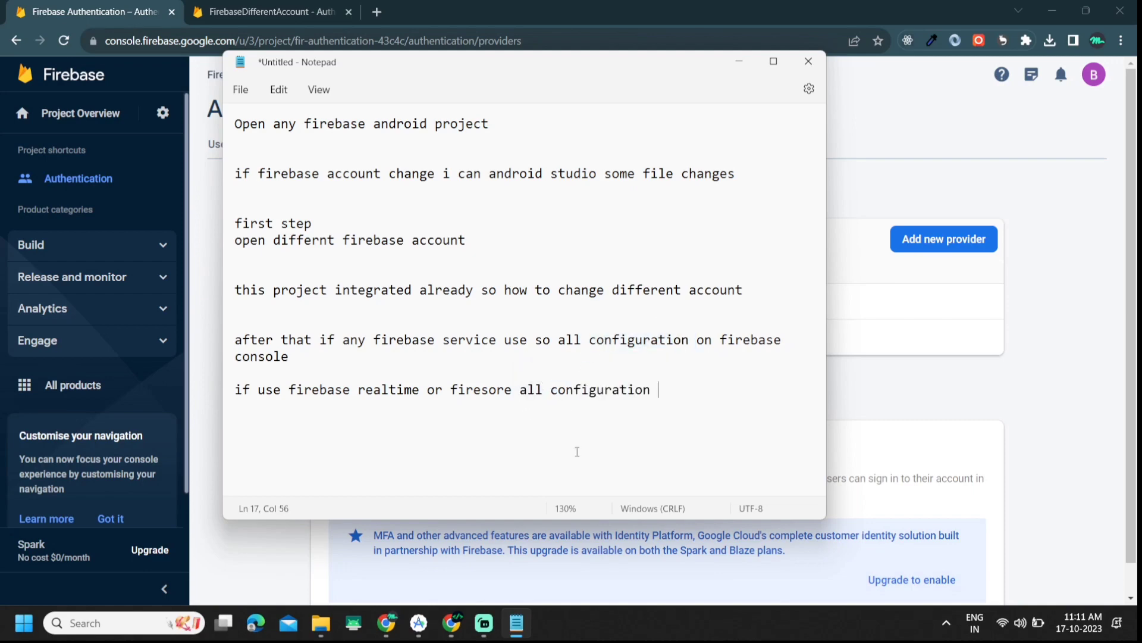
text(and rul)
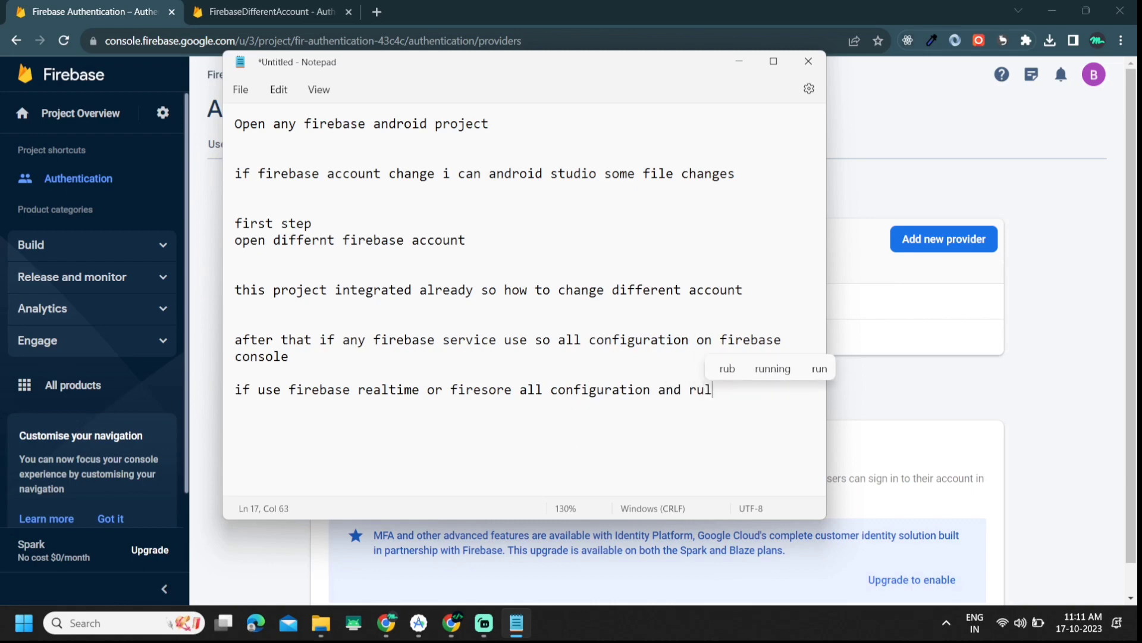
text(es add)
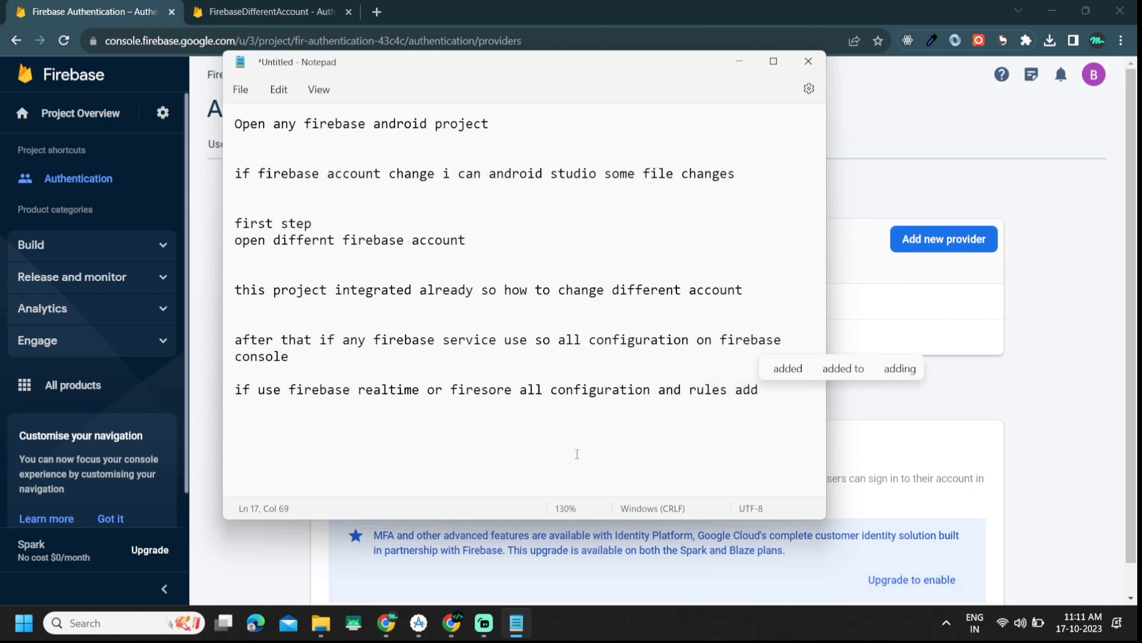
Step: Add the line that these aren't used here, so nothing is added
key(Return)
key(Return)
text(bu)
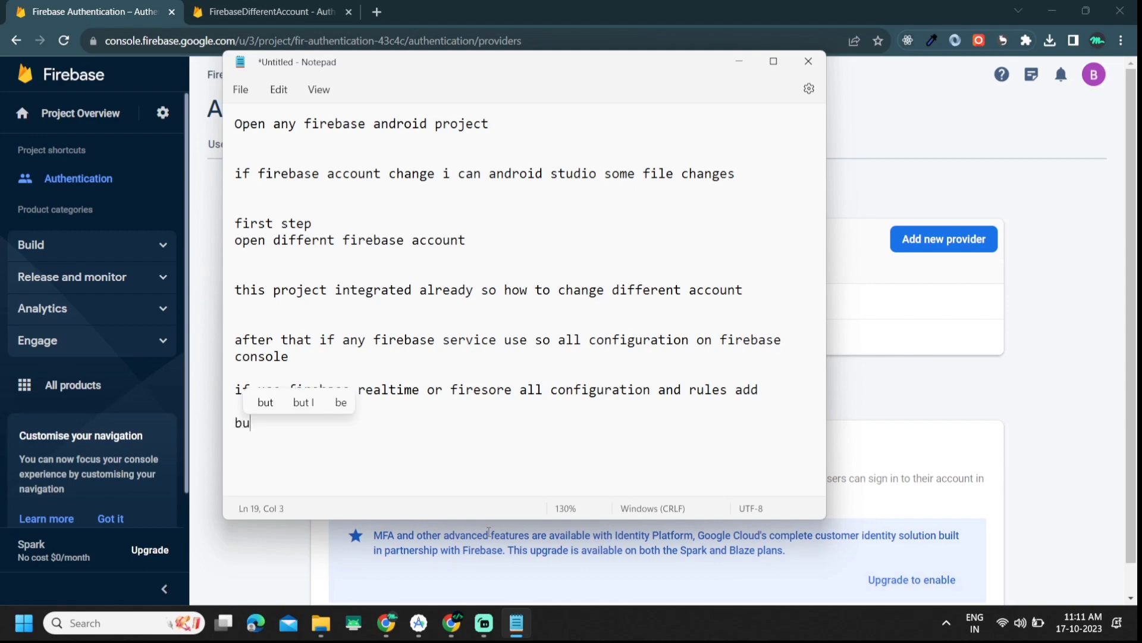
text(t not use)
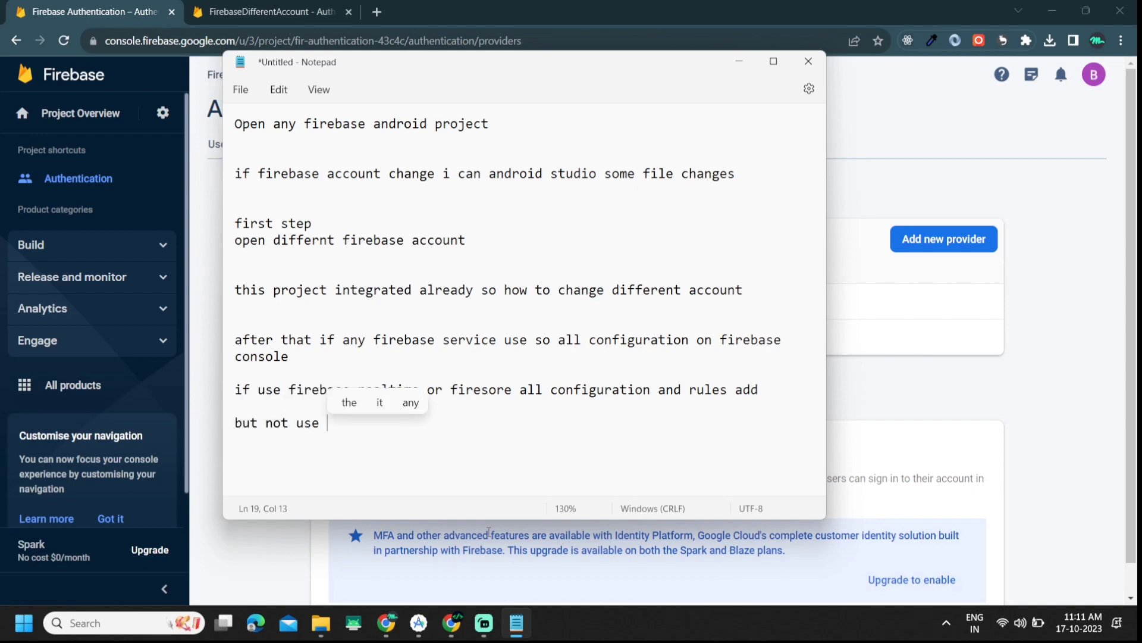
key(BackSpace)
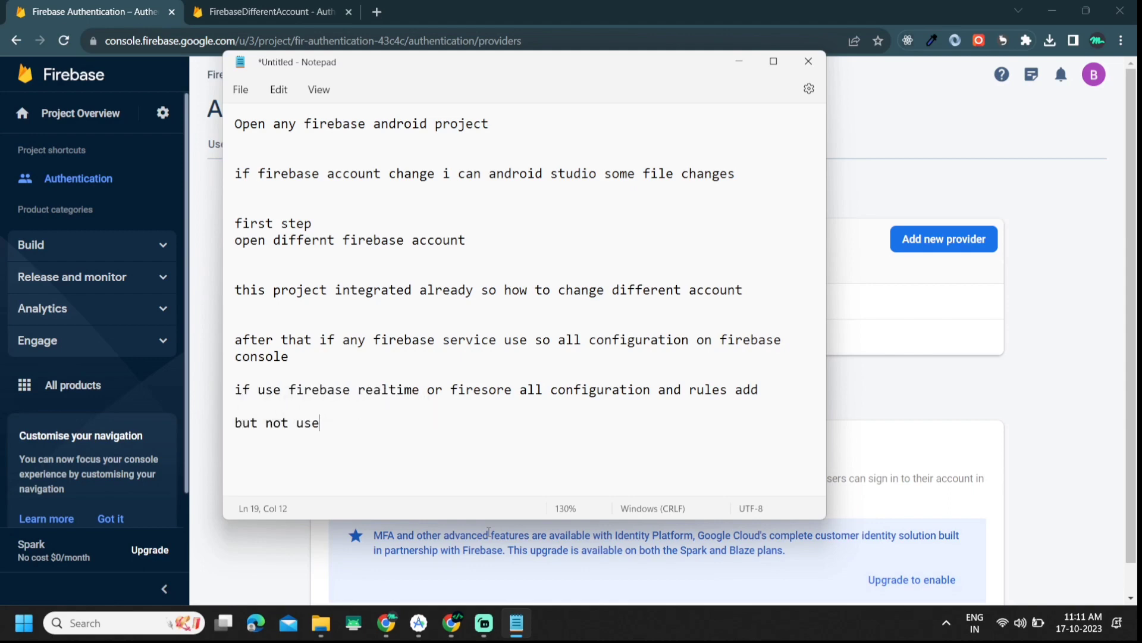
text(here not use so, not add)
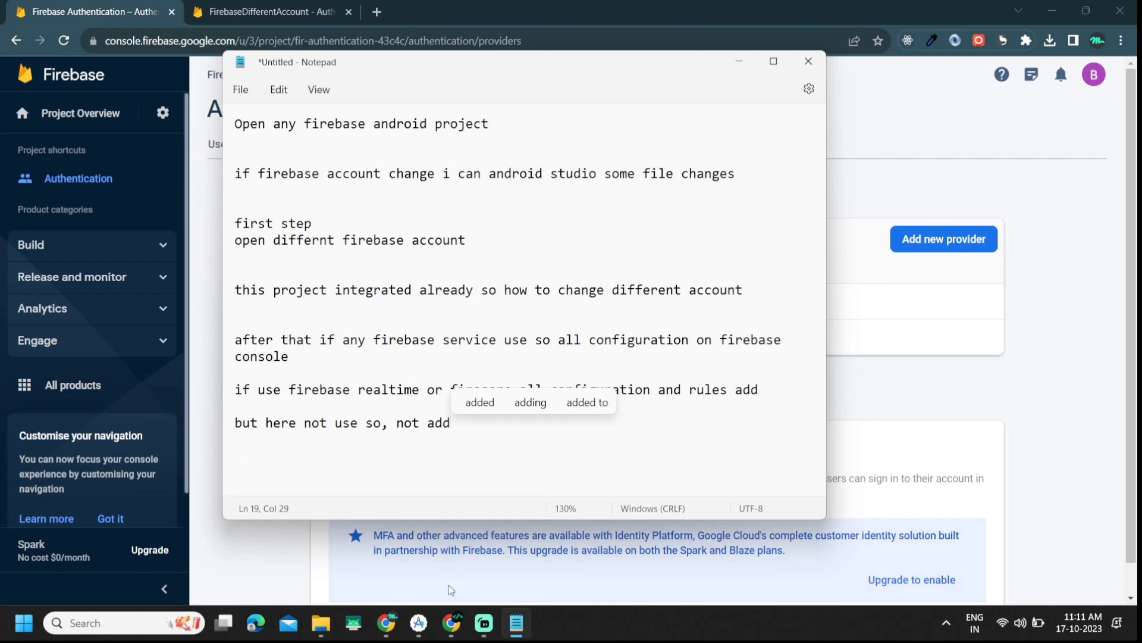
Step: Add the lines 'after that uninstall previous app' and 'after that run the app'
mouse_move(458, 631)
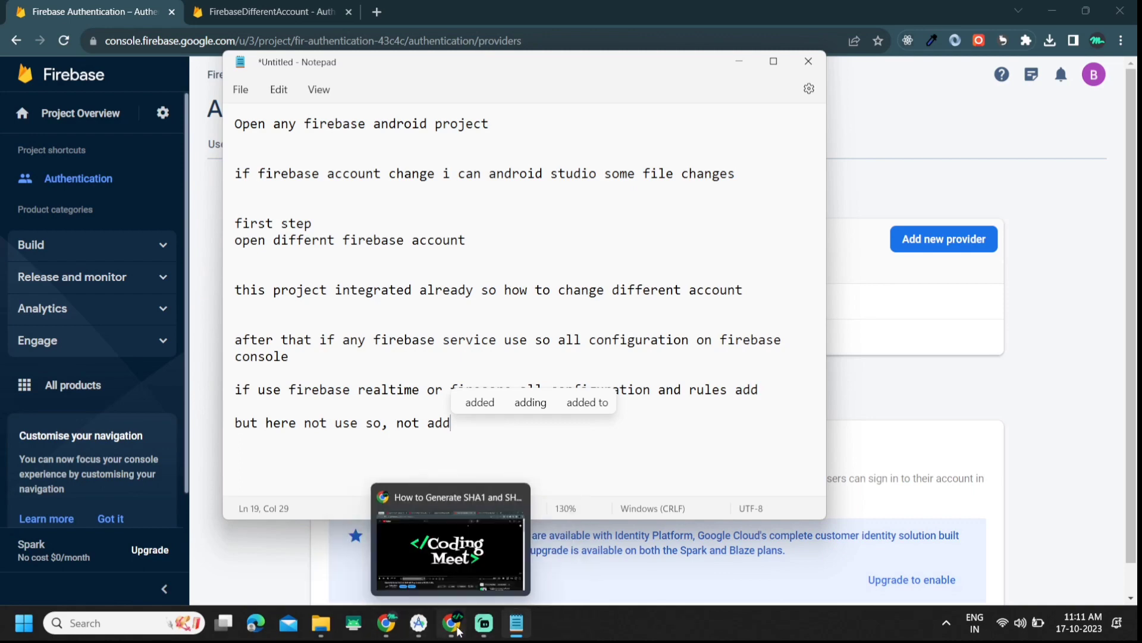
text(after that )
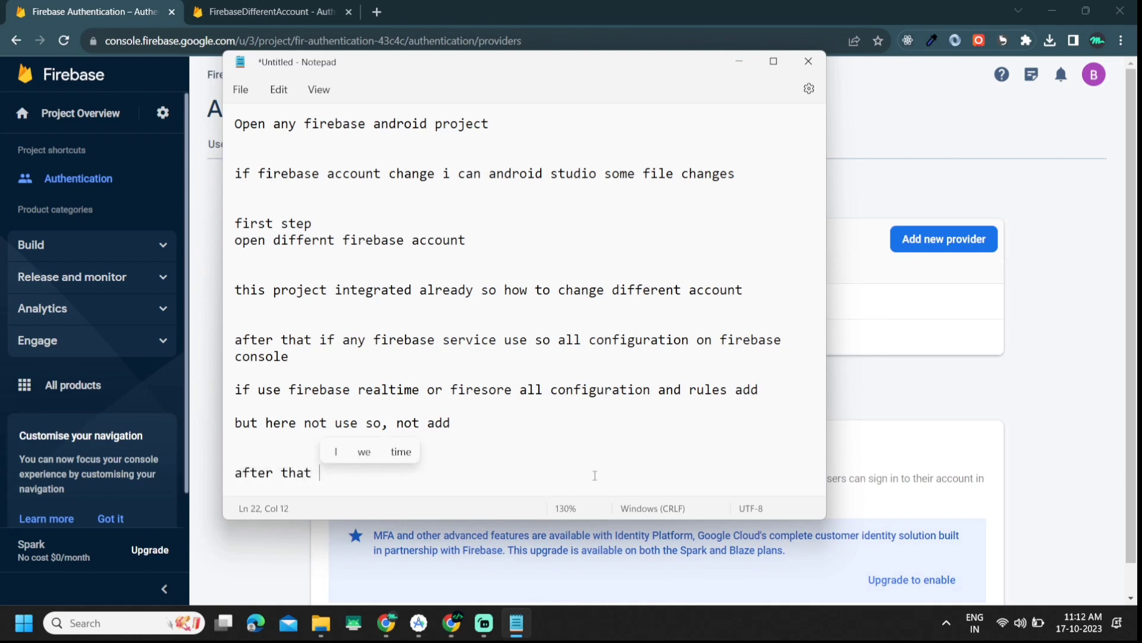
text(unit)
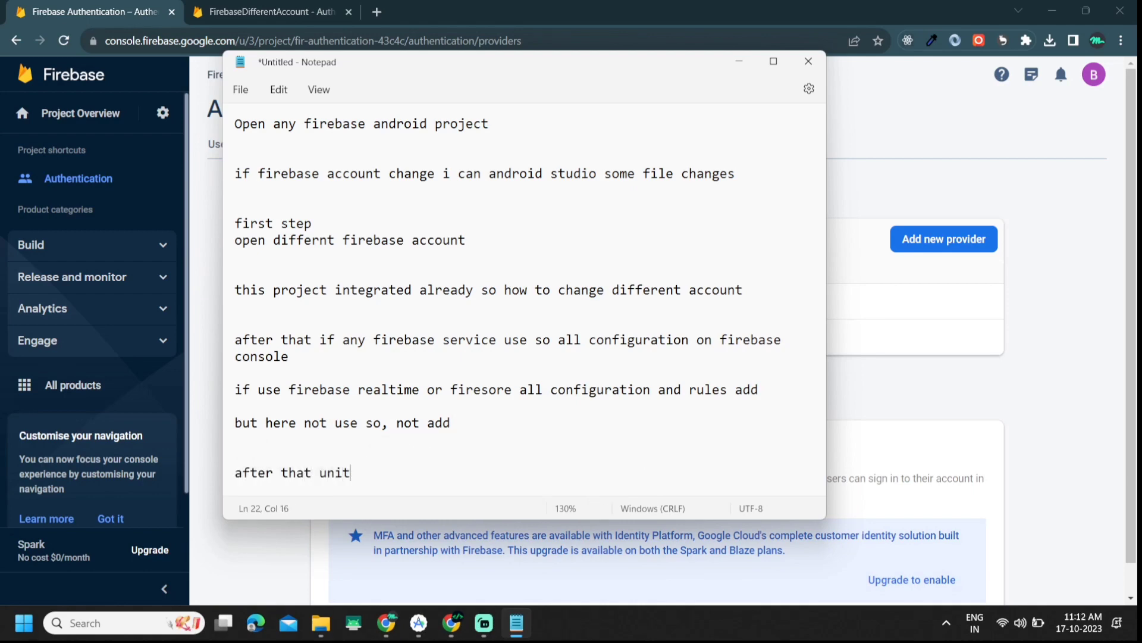
key(BackSpace)
text(n)
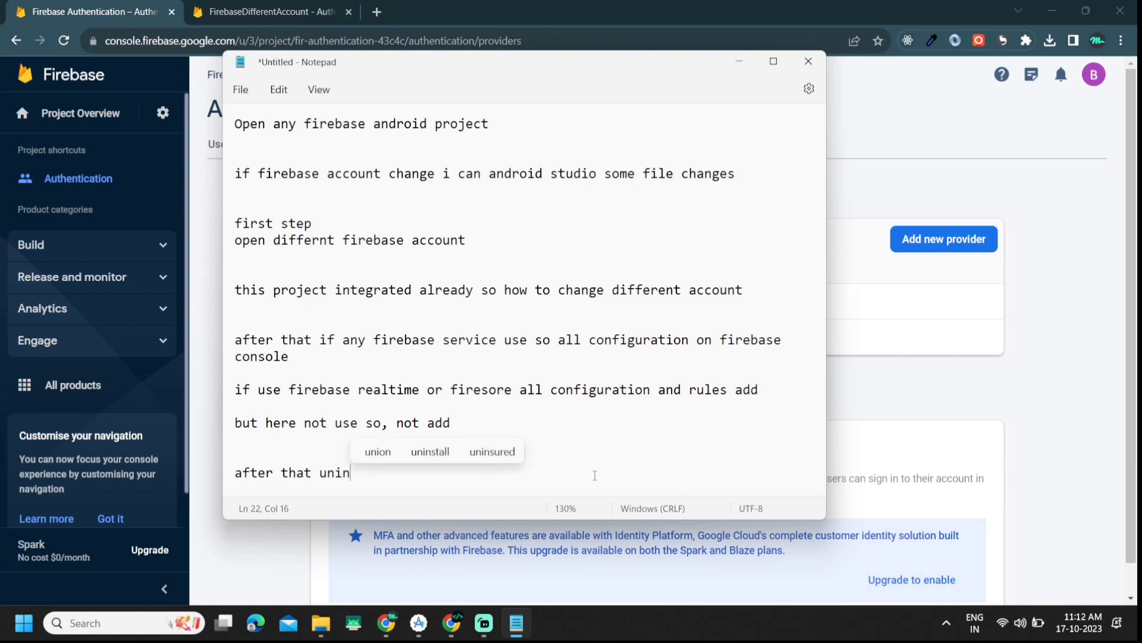
click(430, 452)
text(previouse)
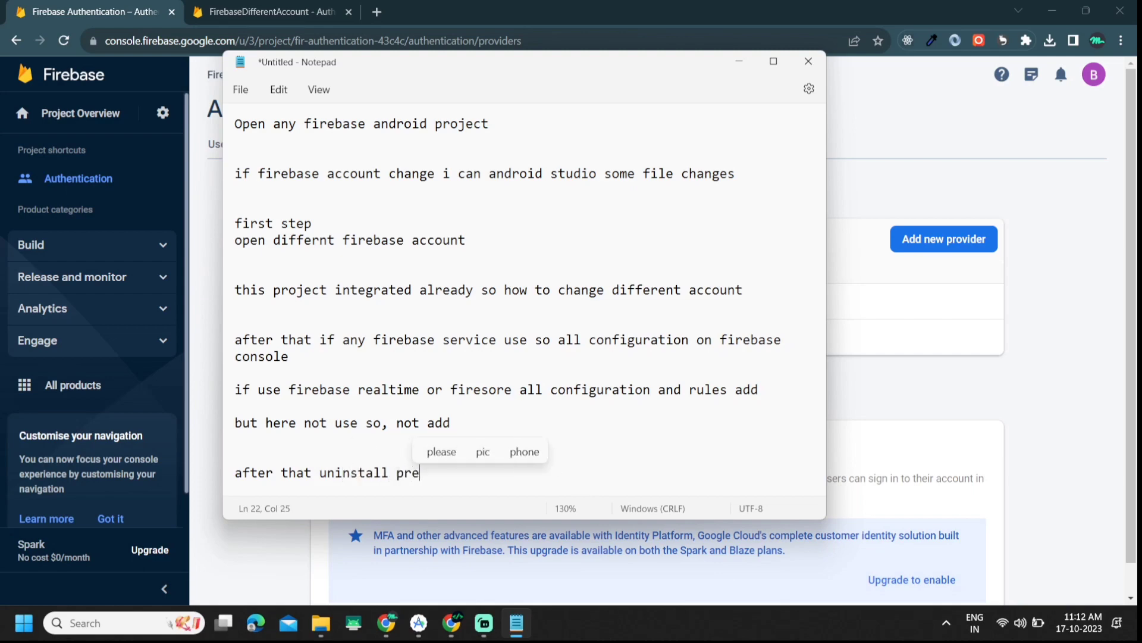
key(BackSpace)
key(BackSpace)
text(app)
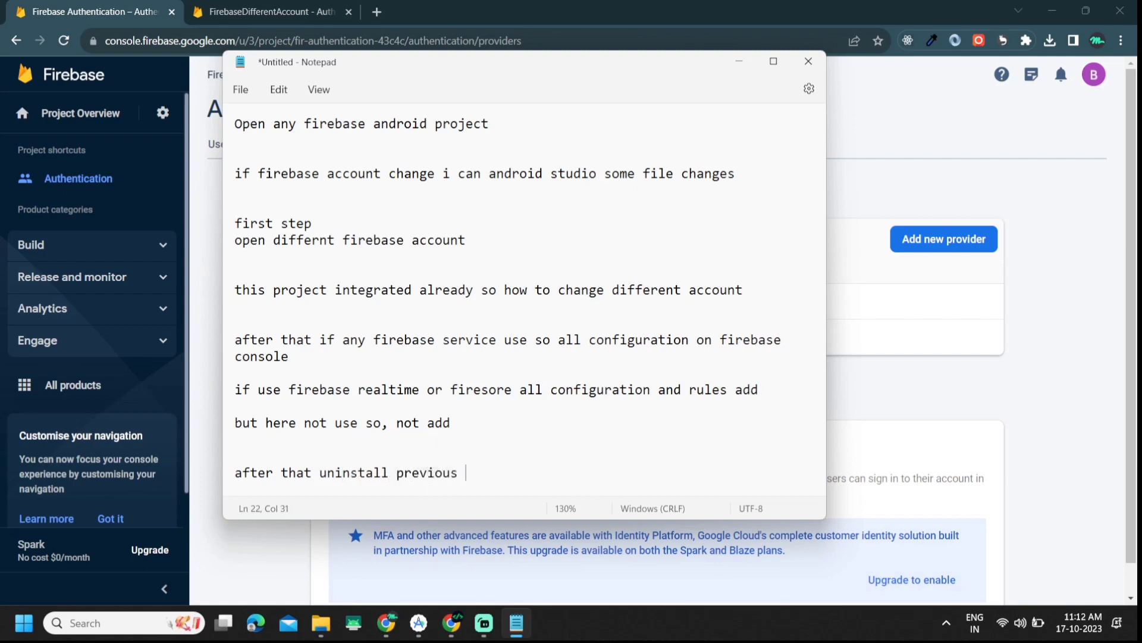
key(Return)
key(Return)
text(aft)
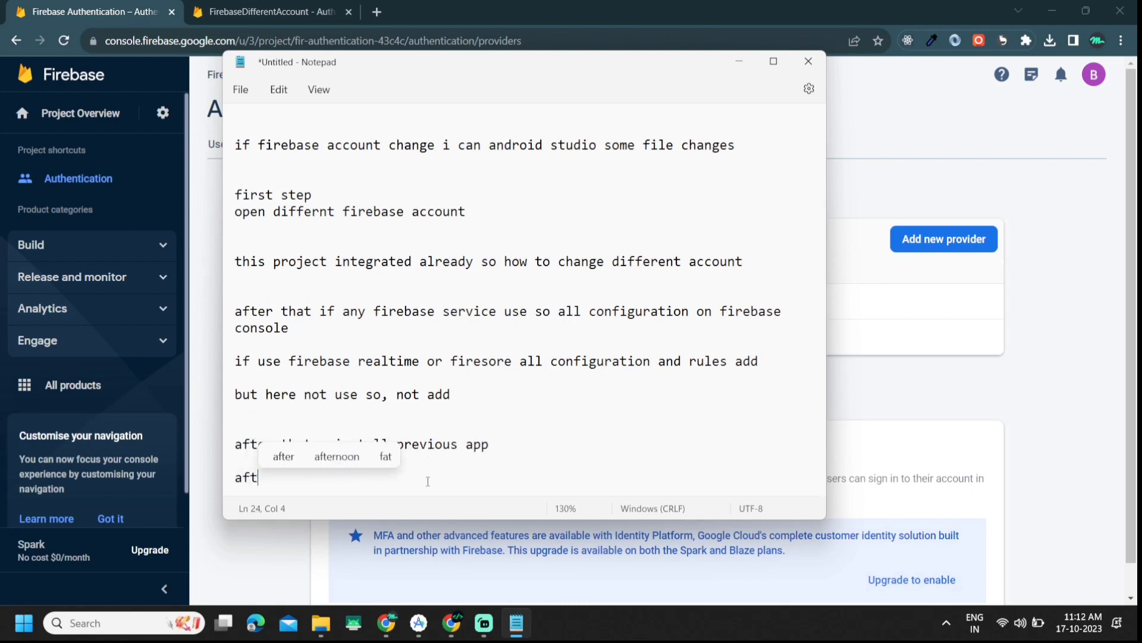
text(er that ru)
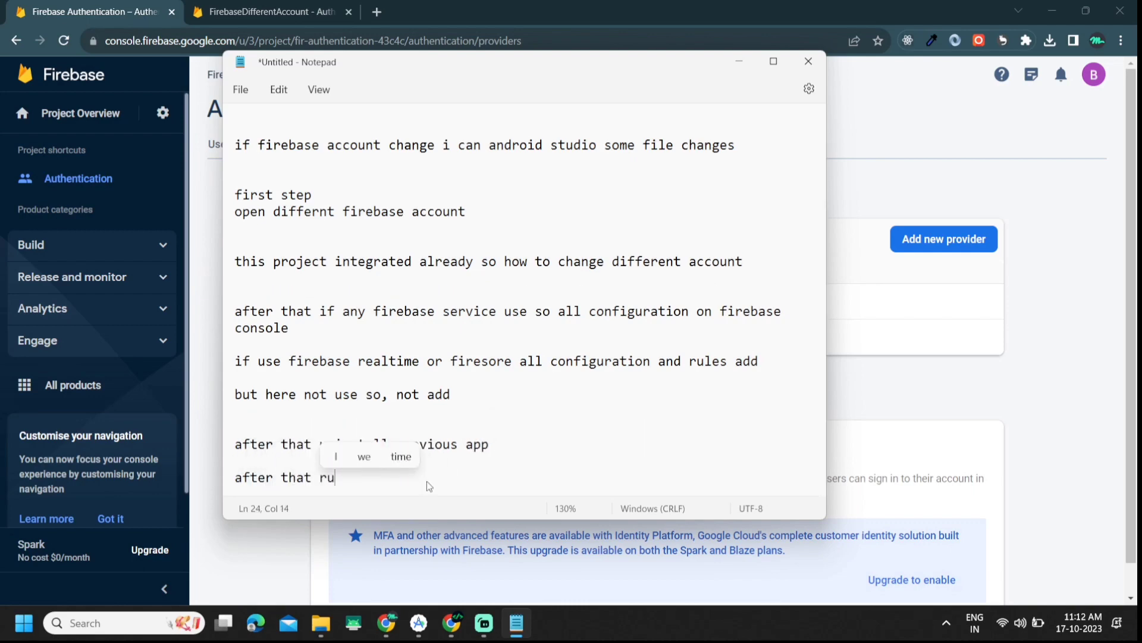
text(n th)
key(BackSpace)
key(BackSpace)
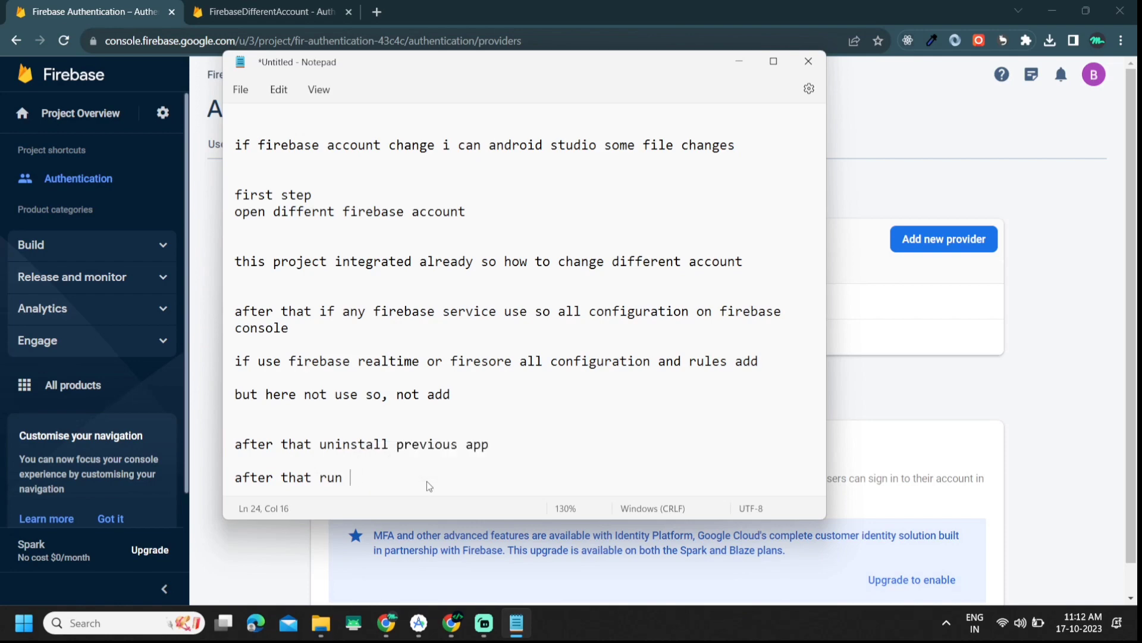
text(the app)
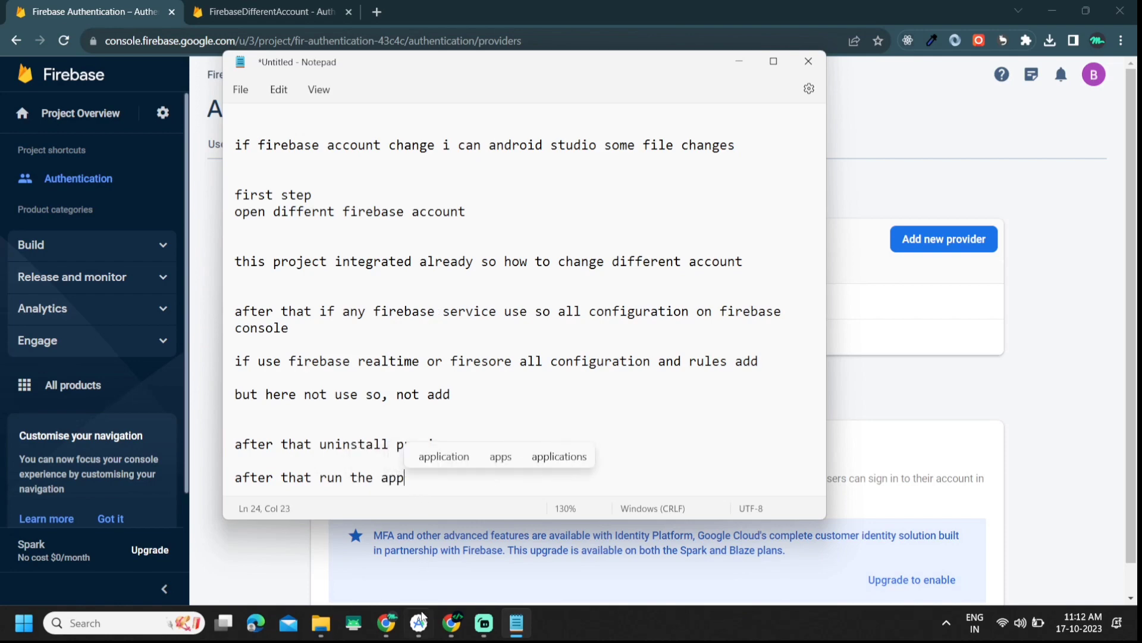
click(419, 622)
Step: Uninstall the old Firebase Authentication app from the phone
scroll(928, 327, up, 3)
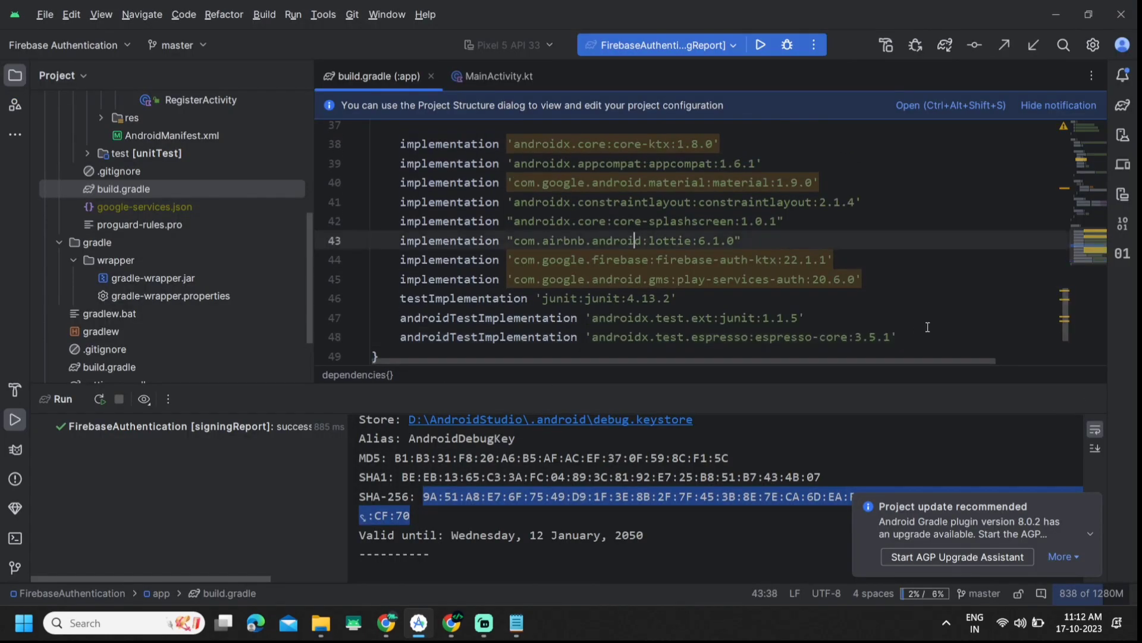
click(1093, 397)
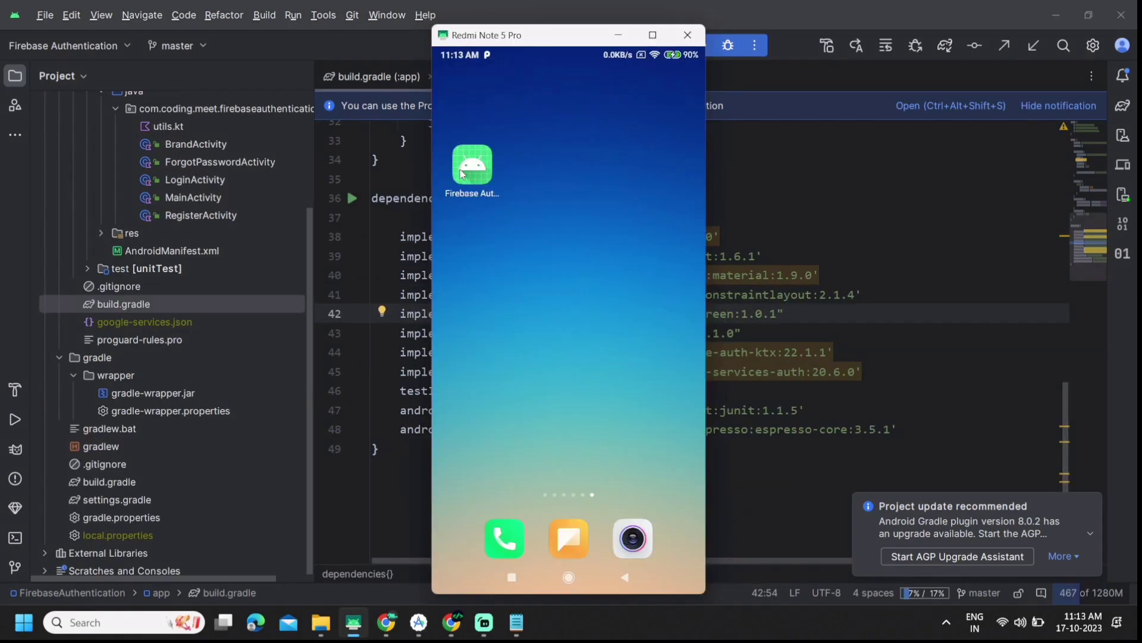
drag(463, 173, 571, 83)
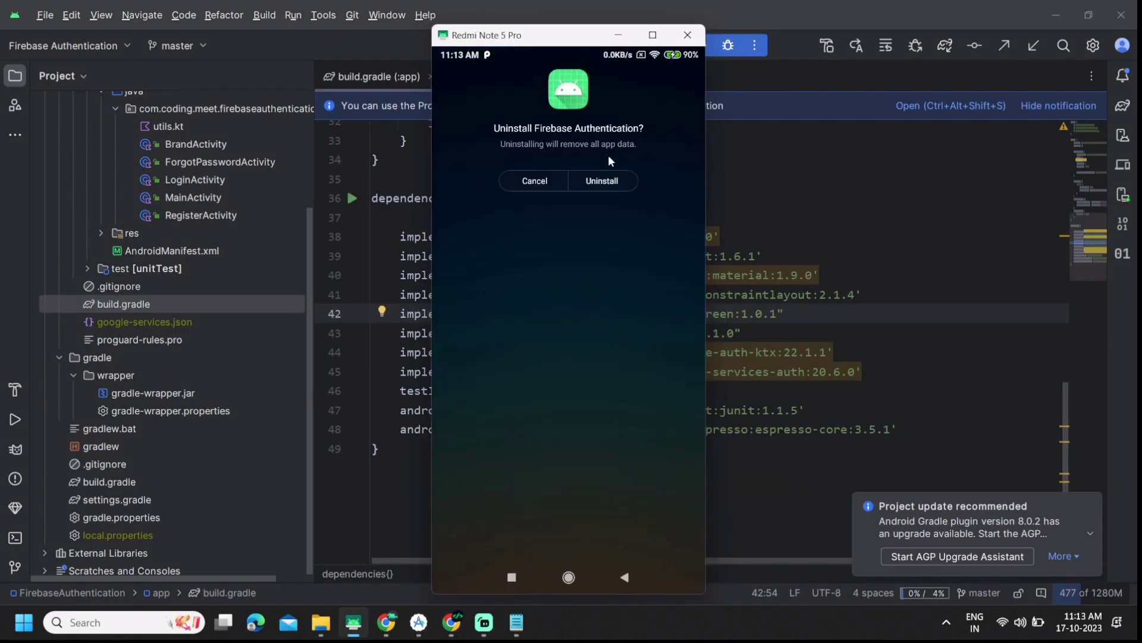
click(600, 182)
Step: Run 'app' and trace the build failure to default_web_client_id in LoginActivity.kt
click(736, 236)
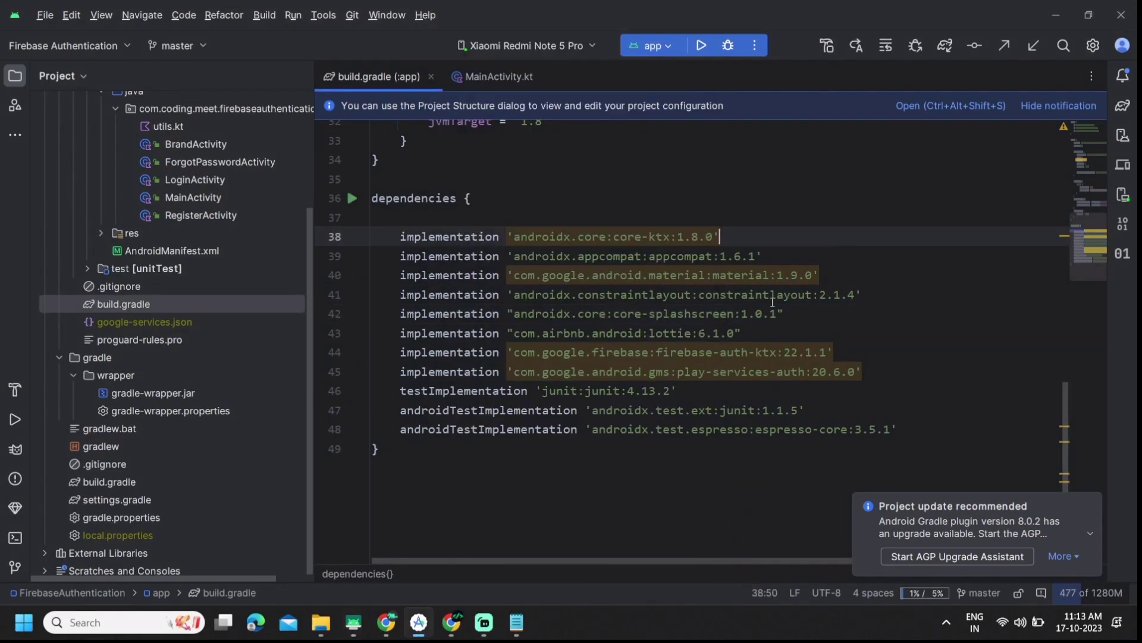
scroll(736, 197, up, 5)
click(736, 197)
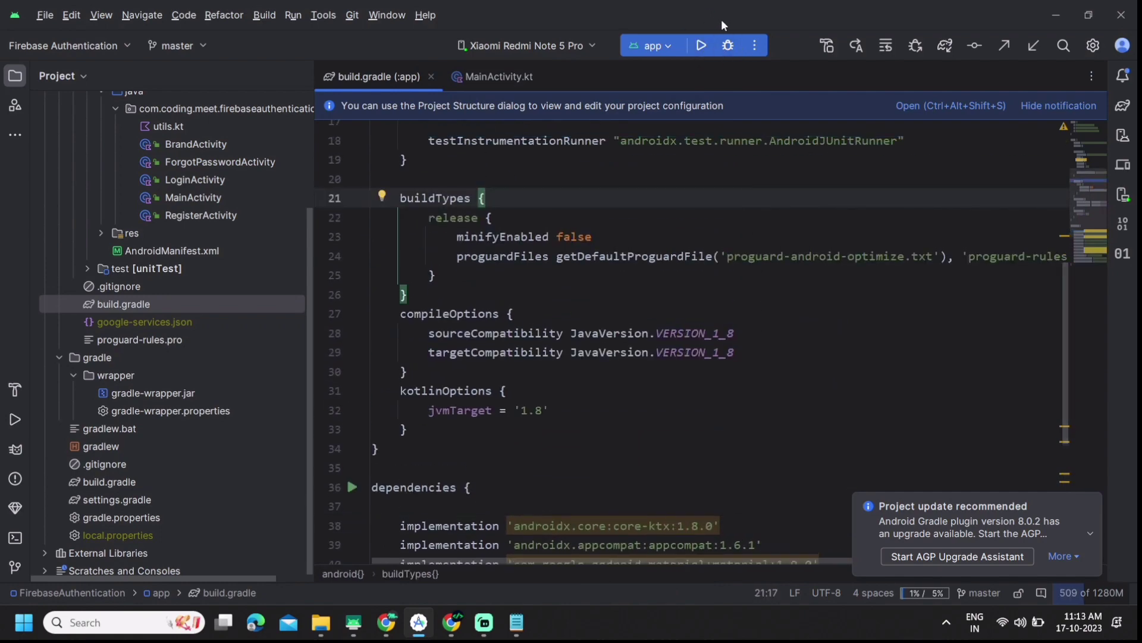
click(702, 45)
click(686, 256)
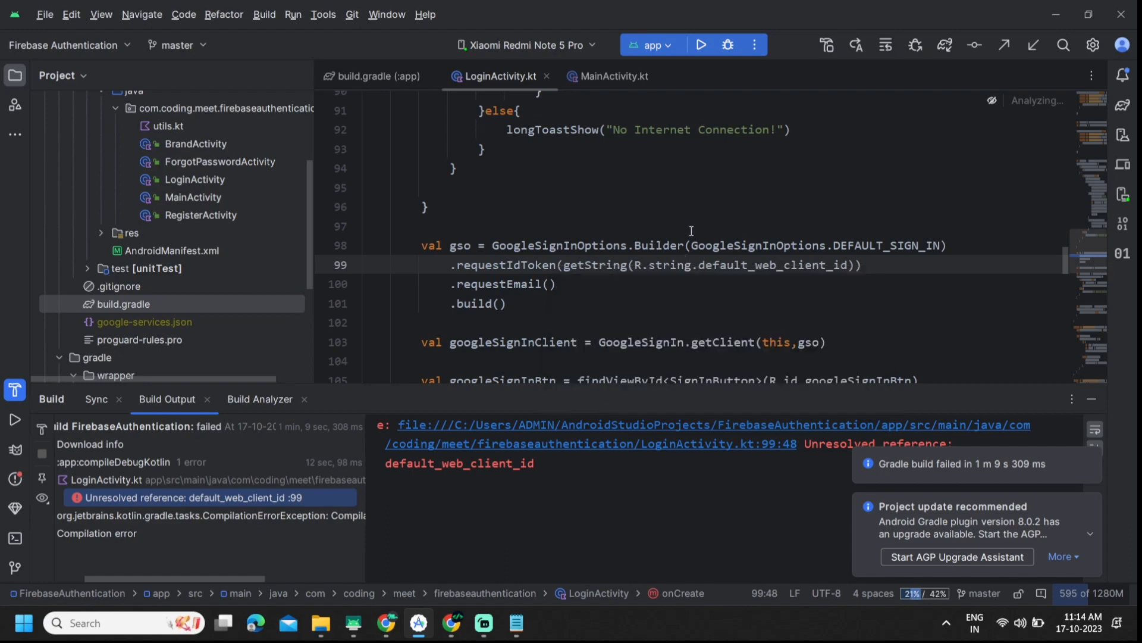
click(691, 229)
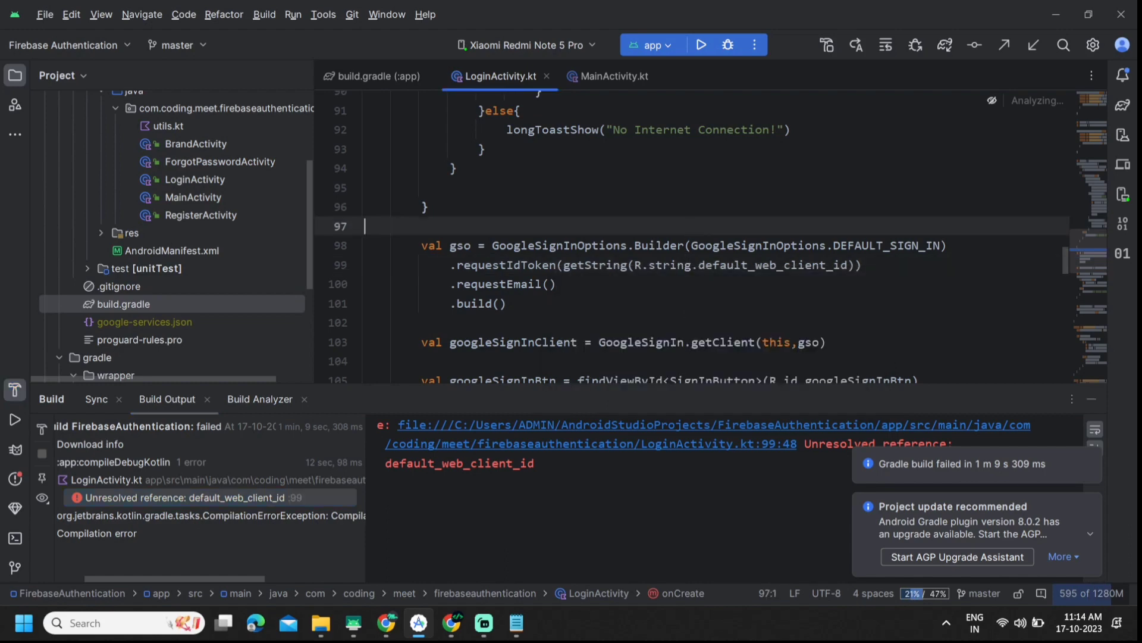
click(722, 451)
key(Down)
key(Down)
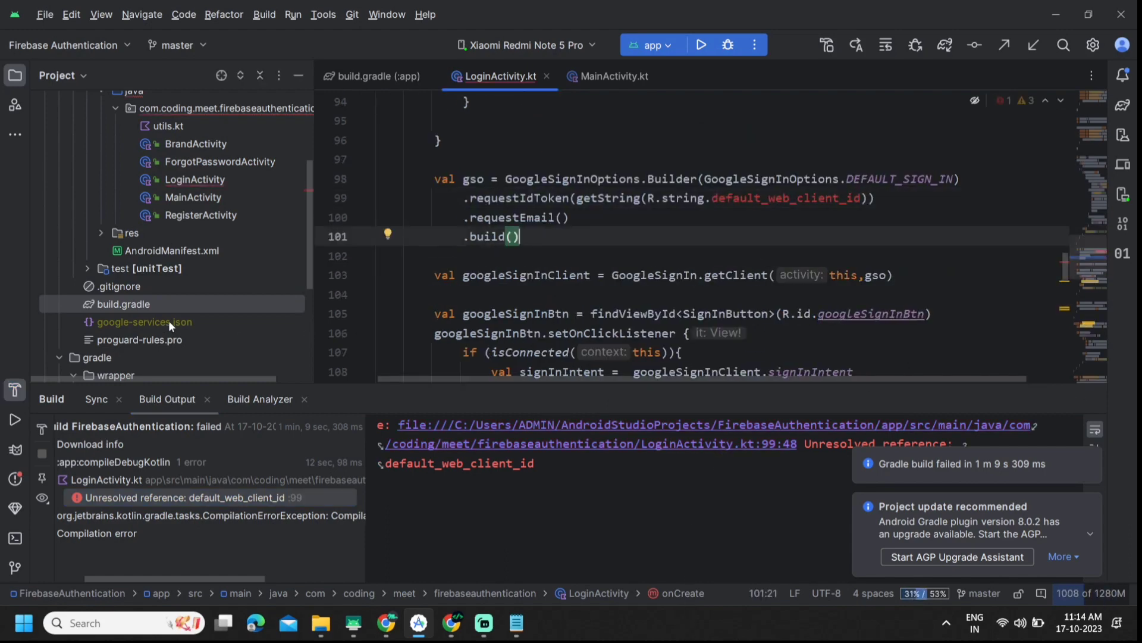
scroll(169, 321, down, 2)
click(208, 276)
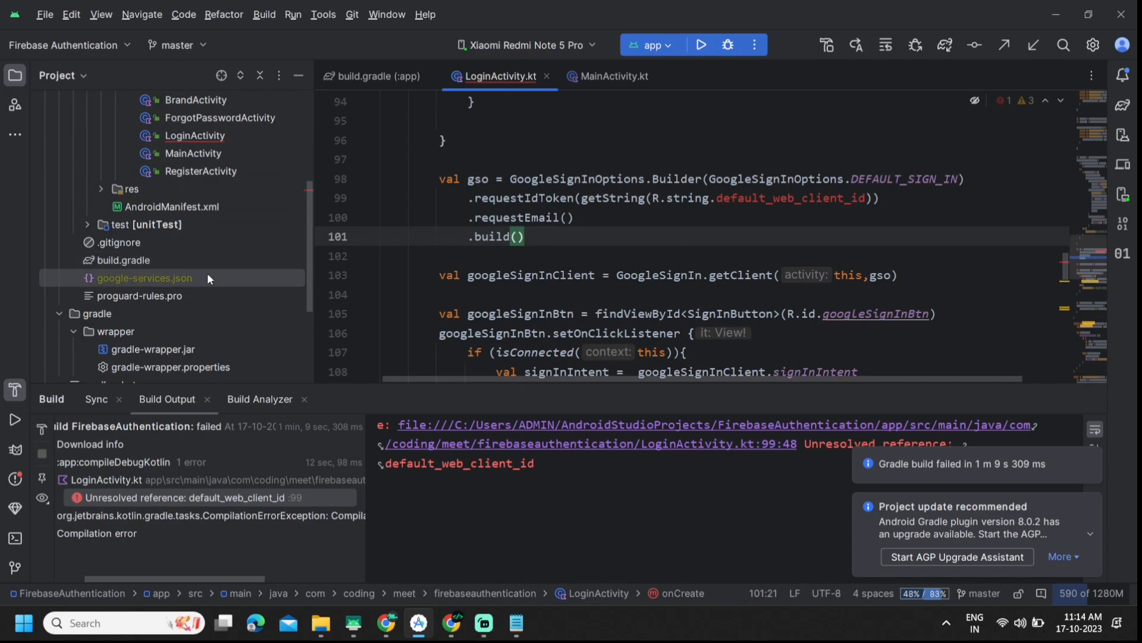
click(608, 275)
scroll(595, 297, up, 5)
scroll(576, 344, down, 4)
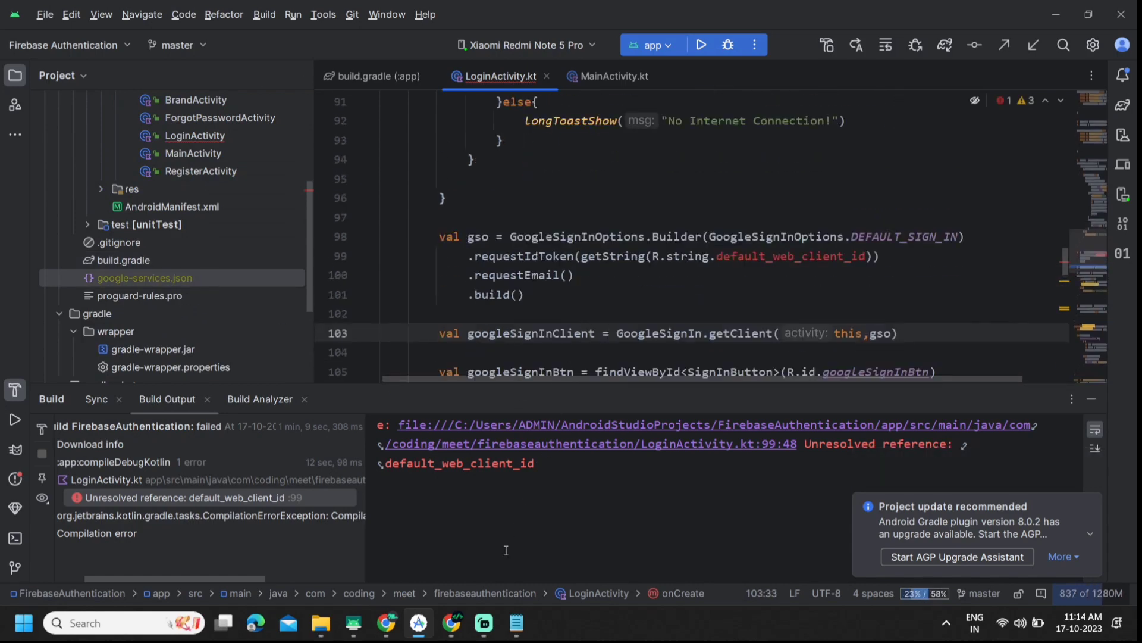
click(857, 267)
Step: Delete the downloaded google-services.json from the Downloads folder
click(321, 623)
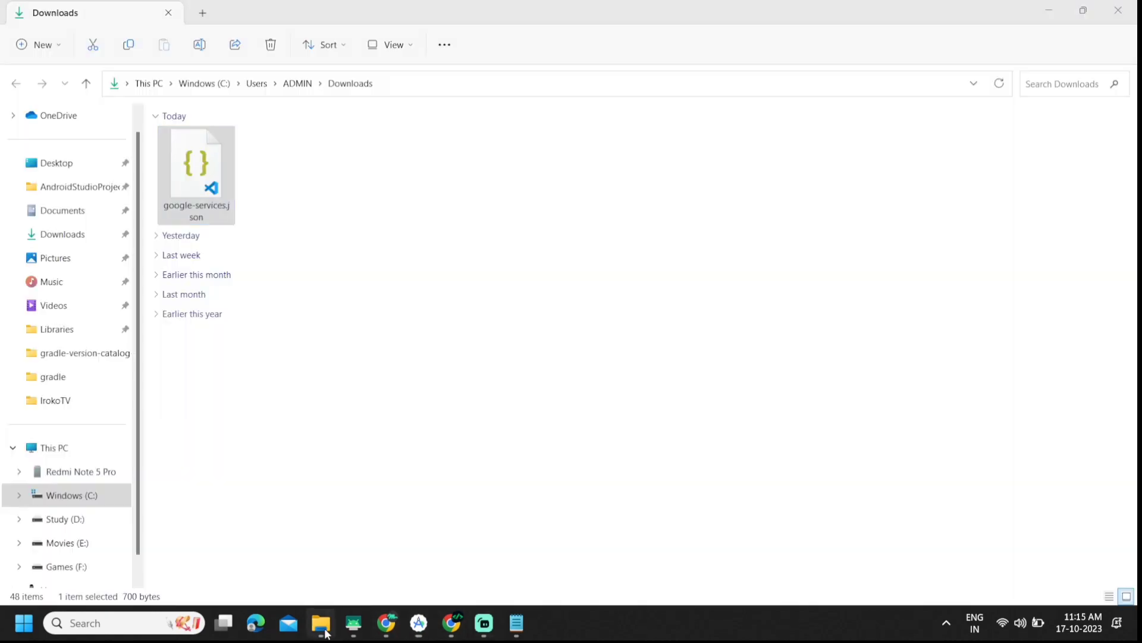
right_click(198, 201)
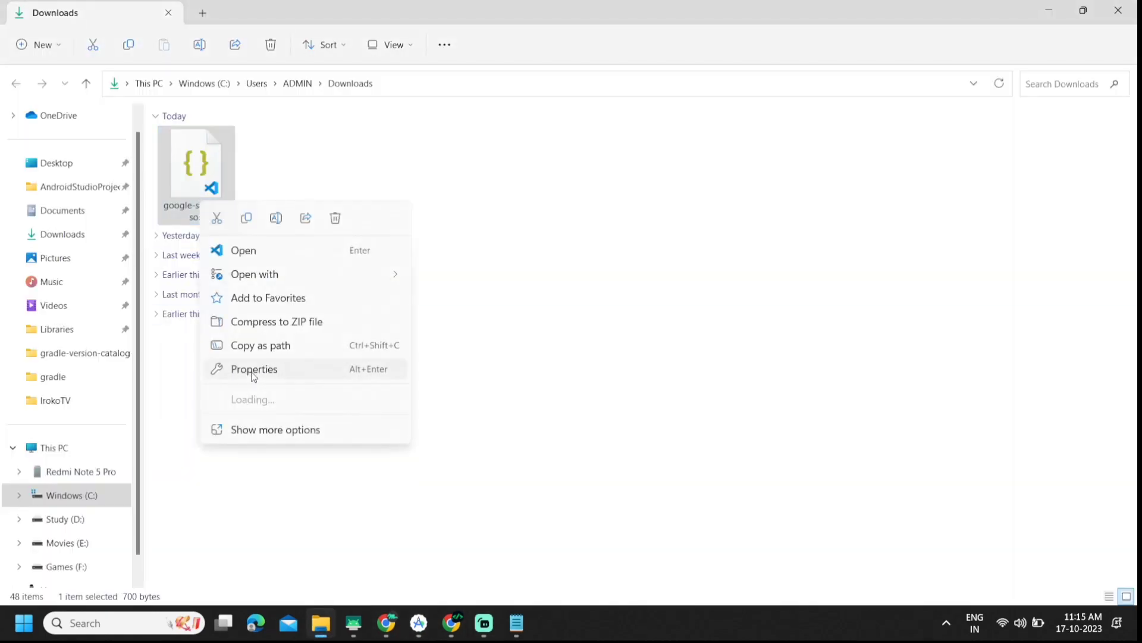
click(283, 142)
click(216, 162)
key(Delete)
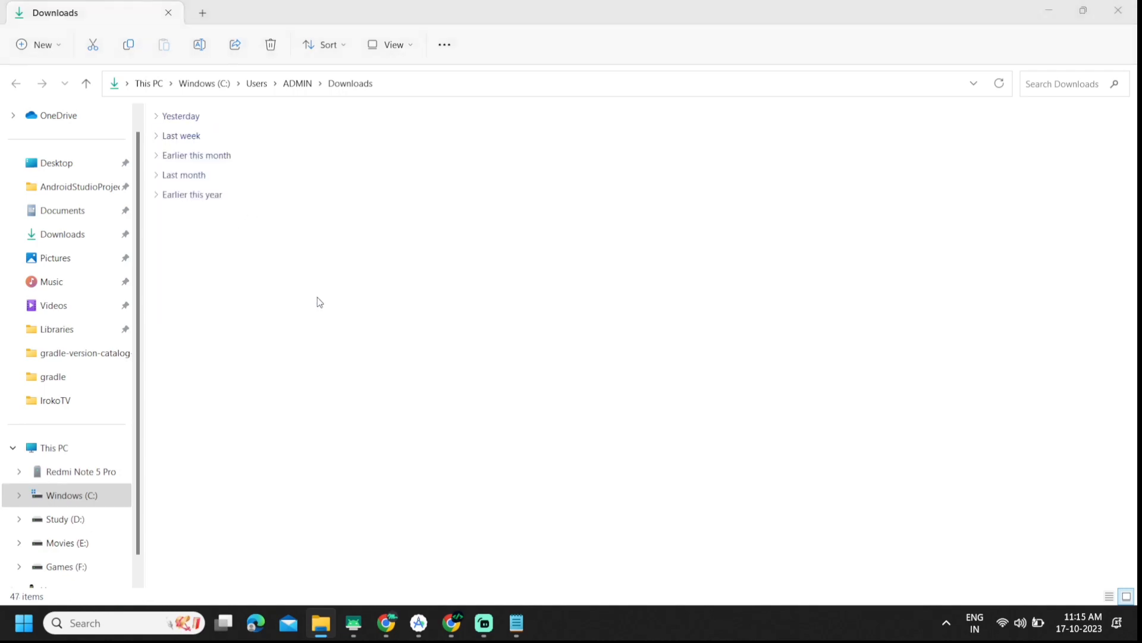
click(450, 622)
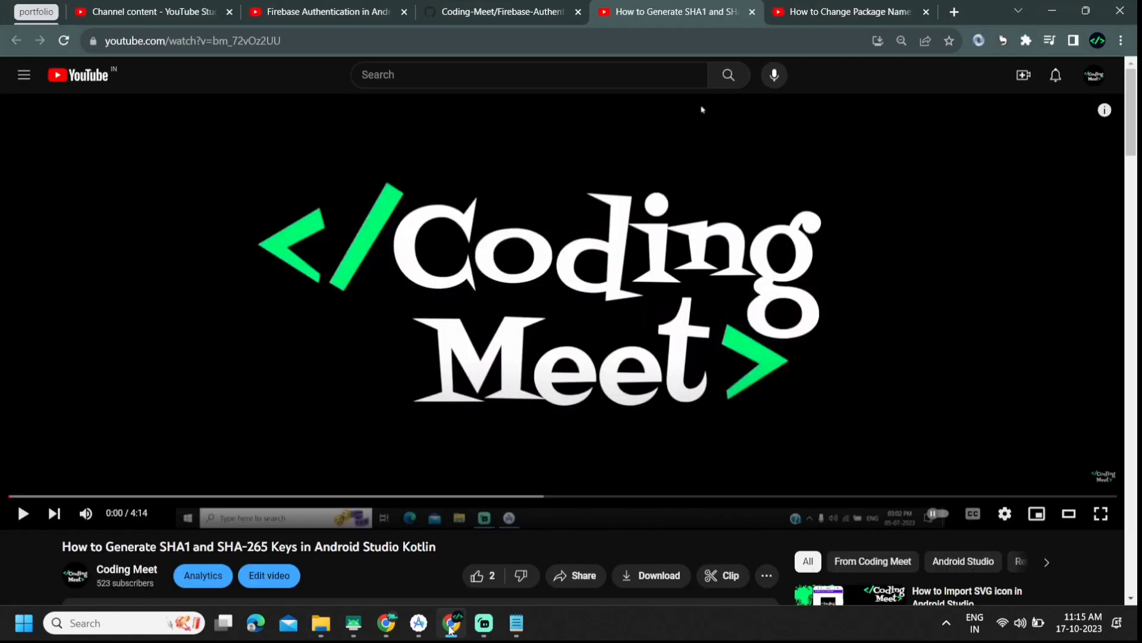
Step: Check FirebaseDifferentAccount's Users, then view its Project settings with the registered firebase app
click(451, 625)
click(386, 623)
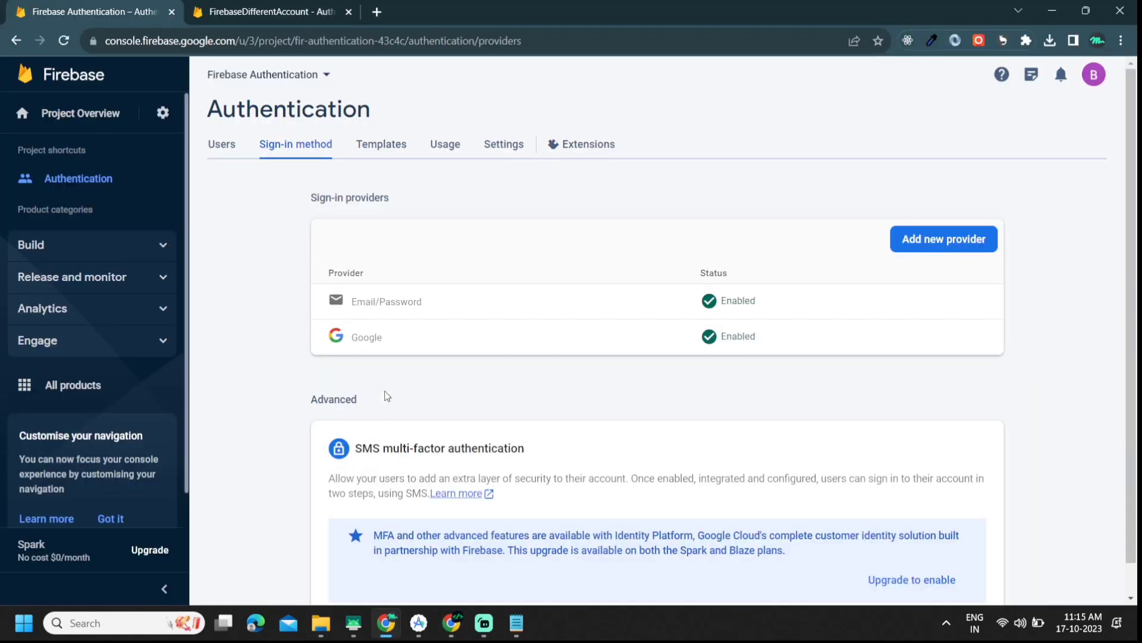
click(323, 3)
click(215, 144)
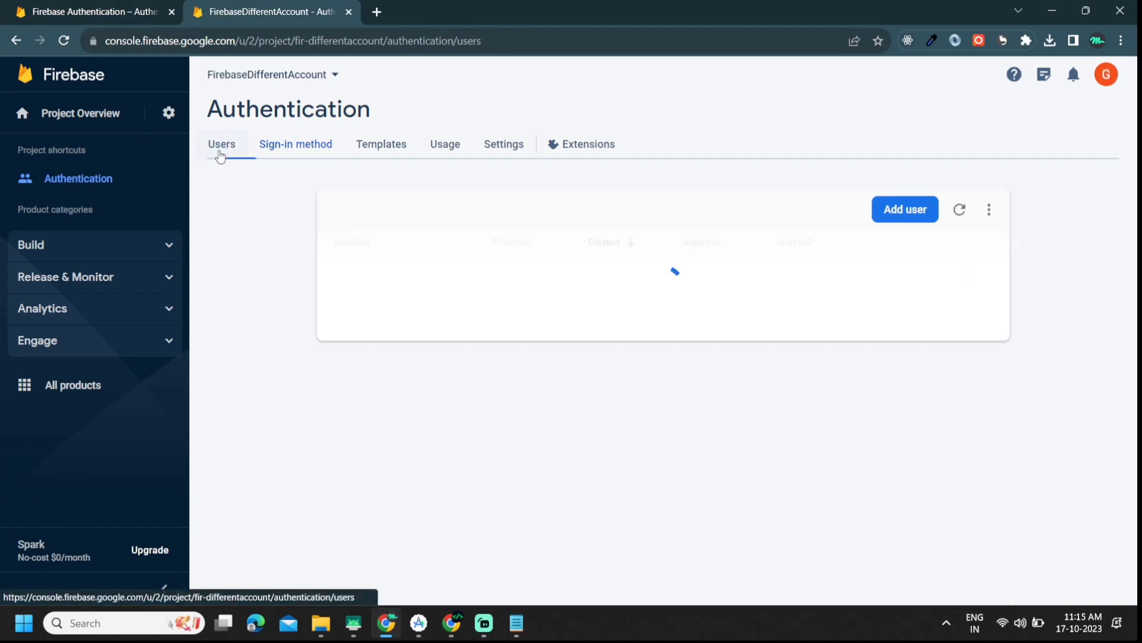
click(169, 113)
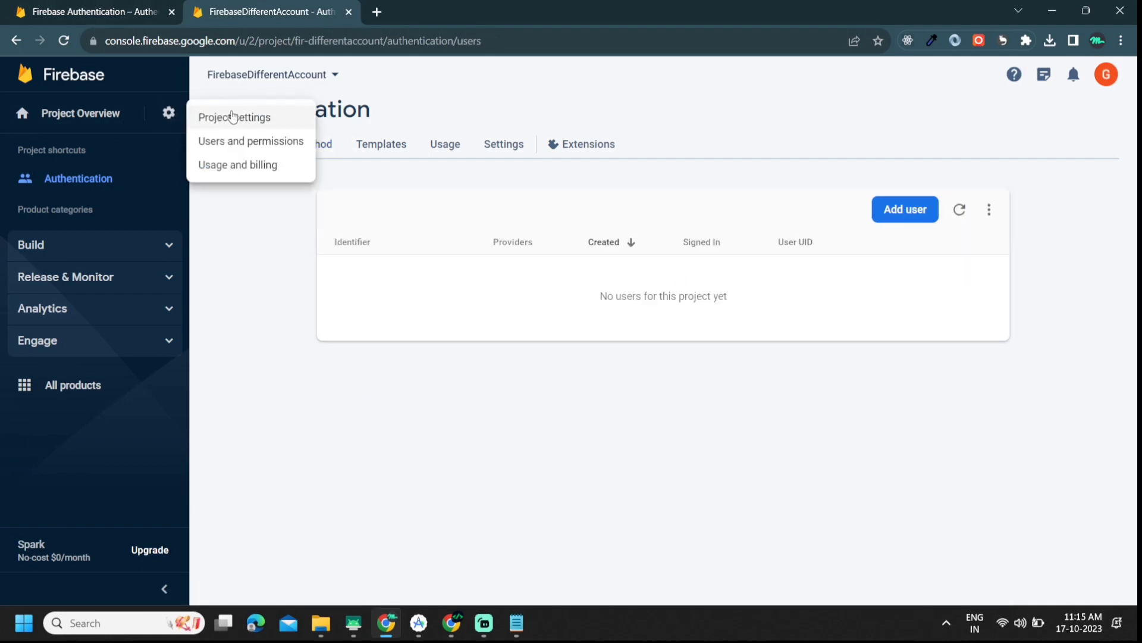
click(230, 117)
scroll(642, 345, down, 10)
scroll(651, 369, up, 3)
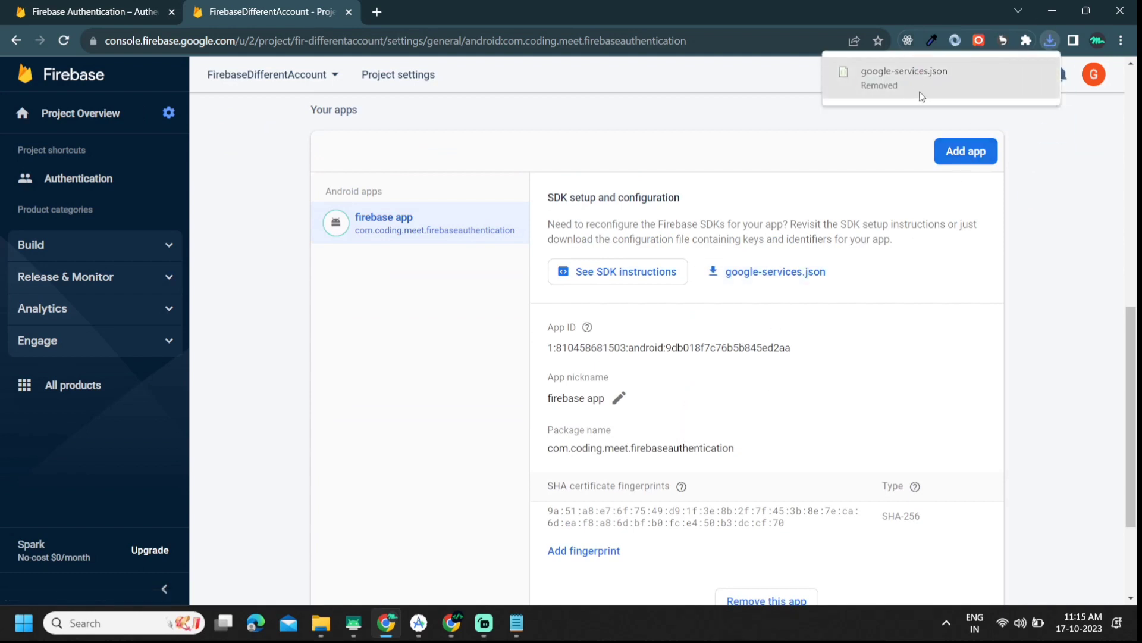
click(320, 622)
Step: Refresh the Downloads folder to clear the partial download
right_click(424, 183)
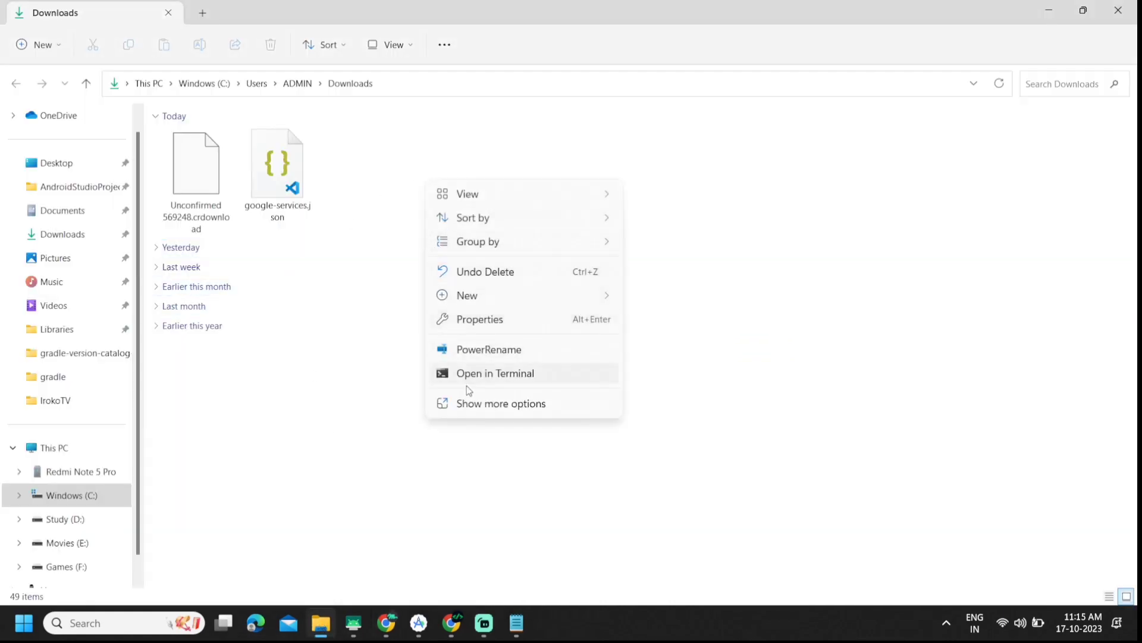
click(467, 404)
click(534, 184)
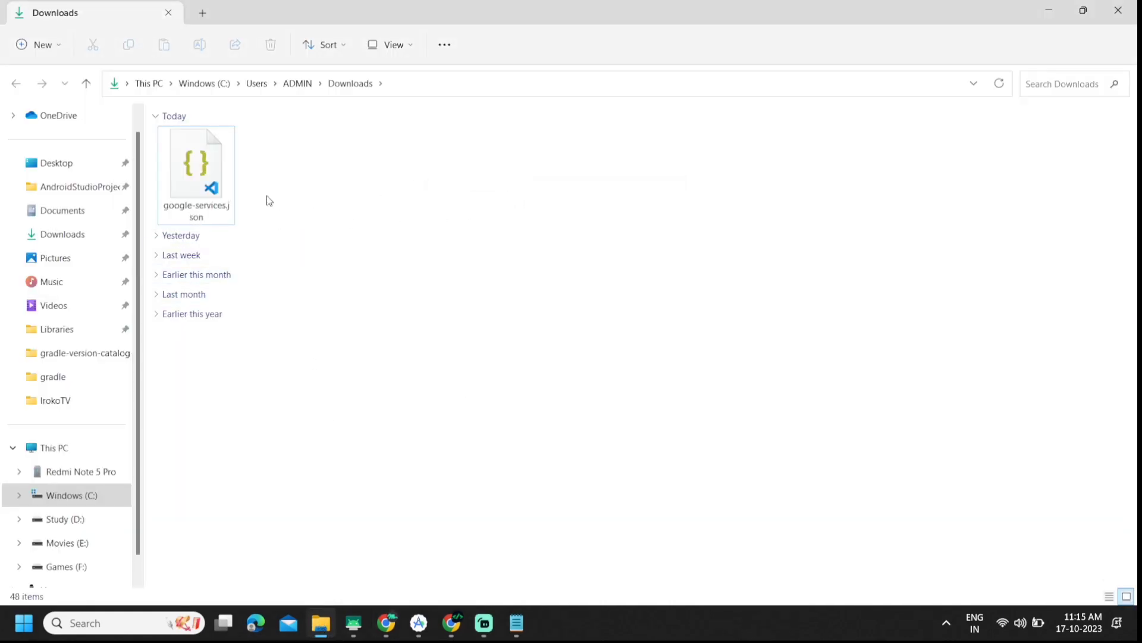
Step: Copy the fresh google-services.json from Downloads
click(201, 178)
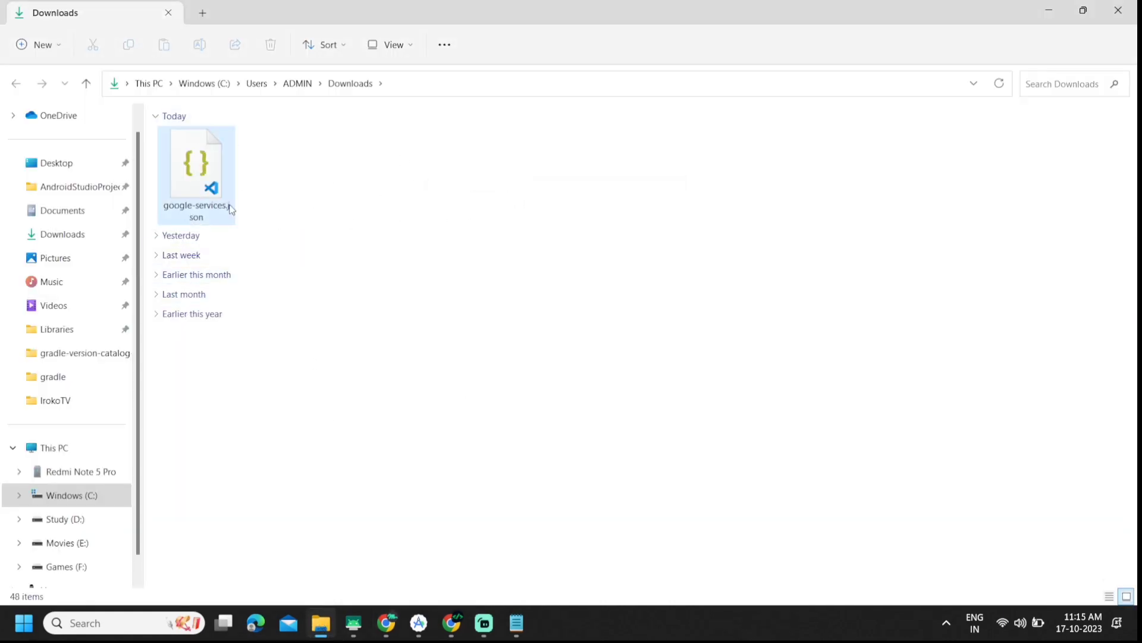
right_click(201, 179)
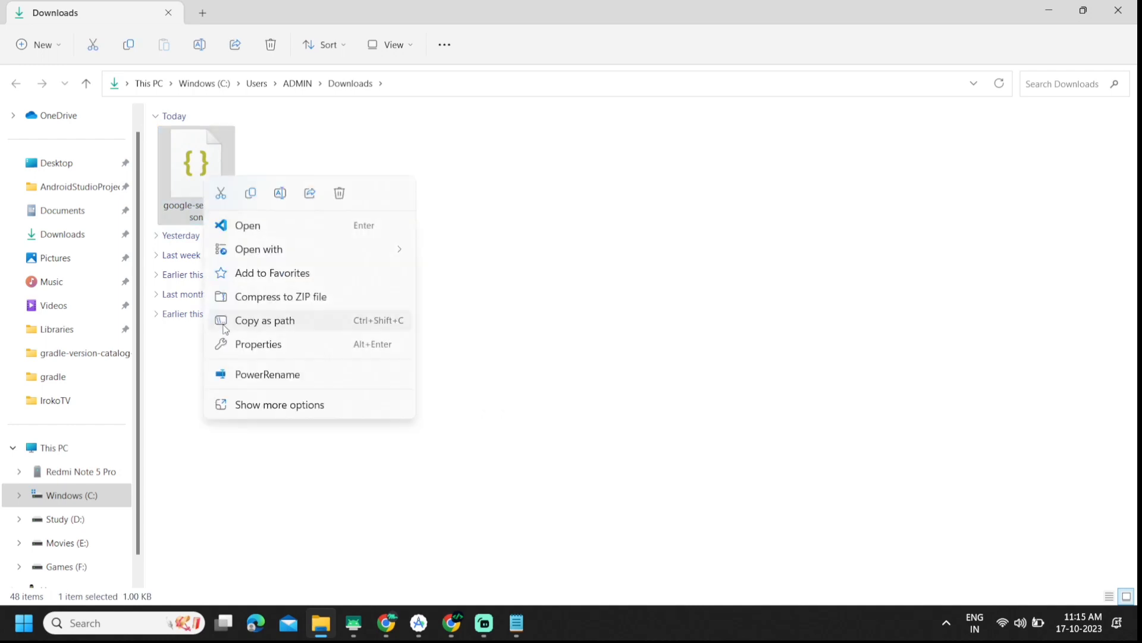
click(280, 404)
click(312, 309)
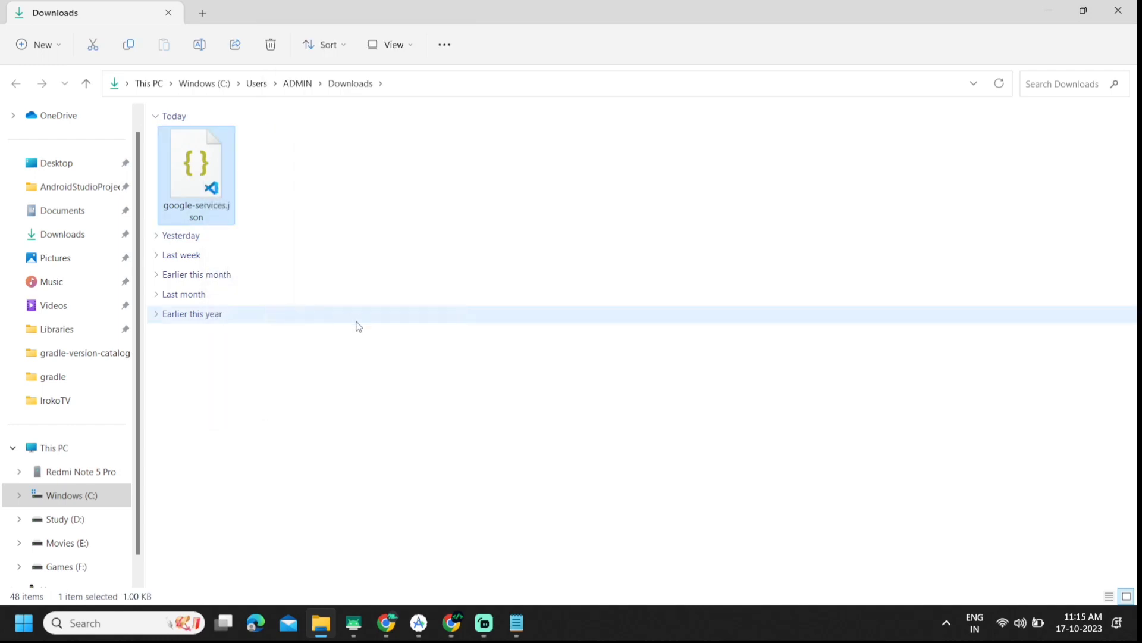
click(516, 623)
click(516, 623)
Step: Replace app/google-services.json with the newly copied file
click(427, 623)
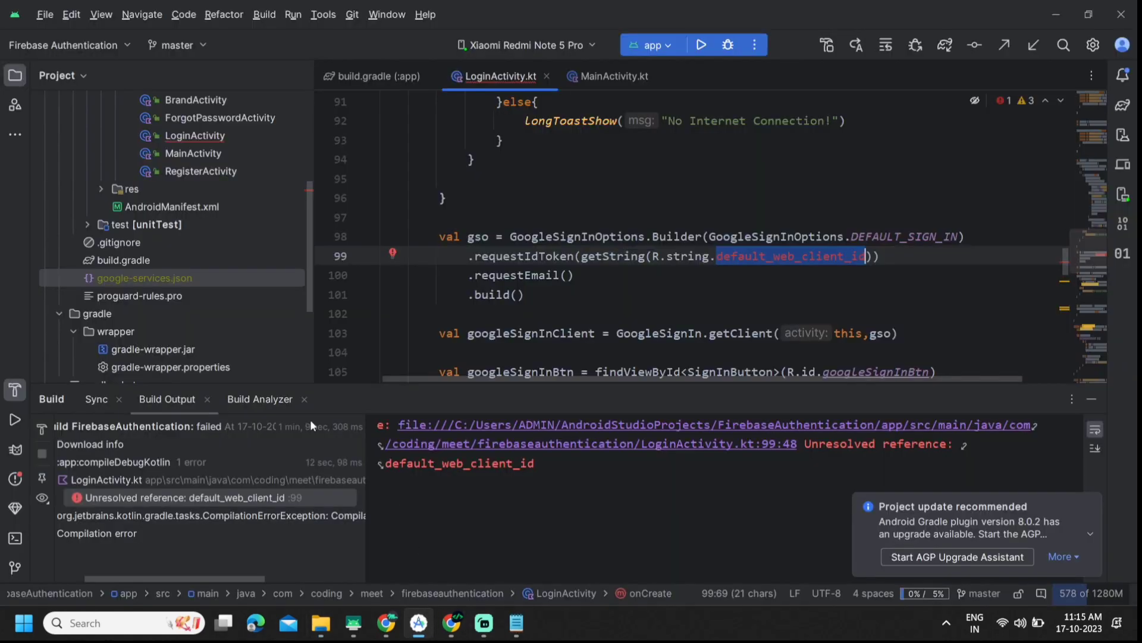
scroll(184, 283, up, 5)
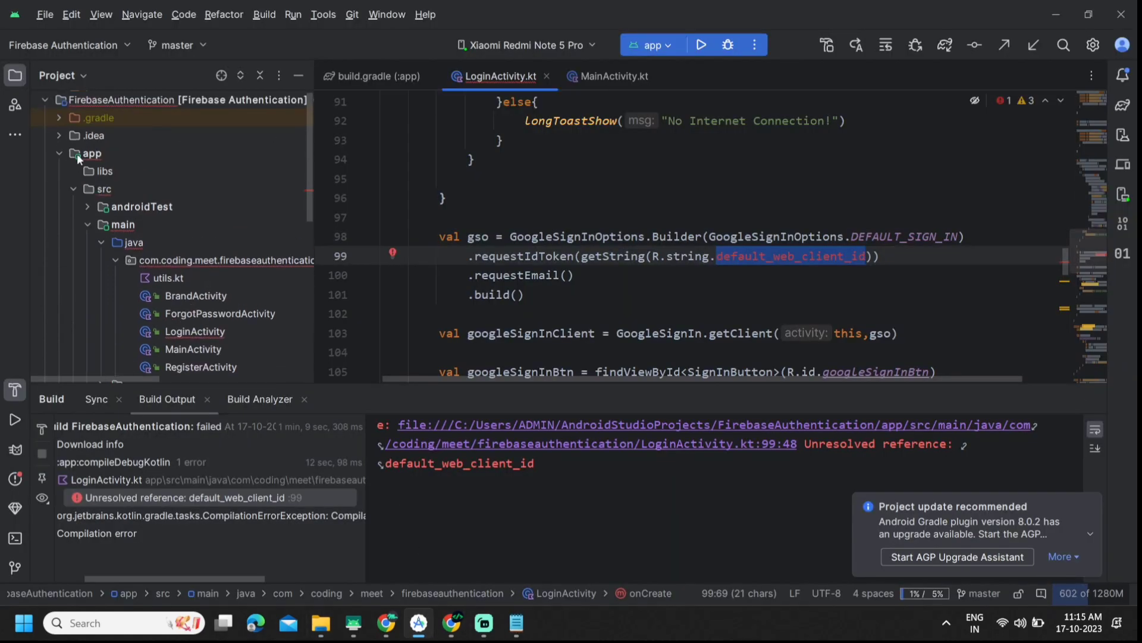
scroll(77, 155, down, 5)
click(146, 207)
key(Delete)
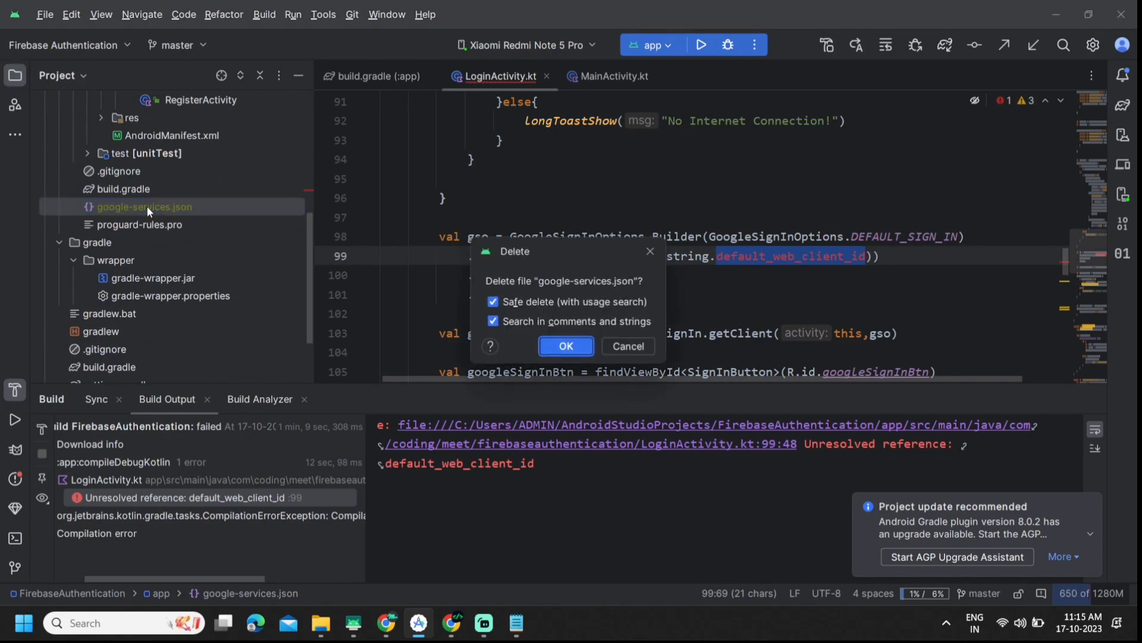
key(Return)
scroll(137, 196, up, 5)
click(131, 159)
key(ctrl+v)
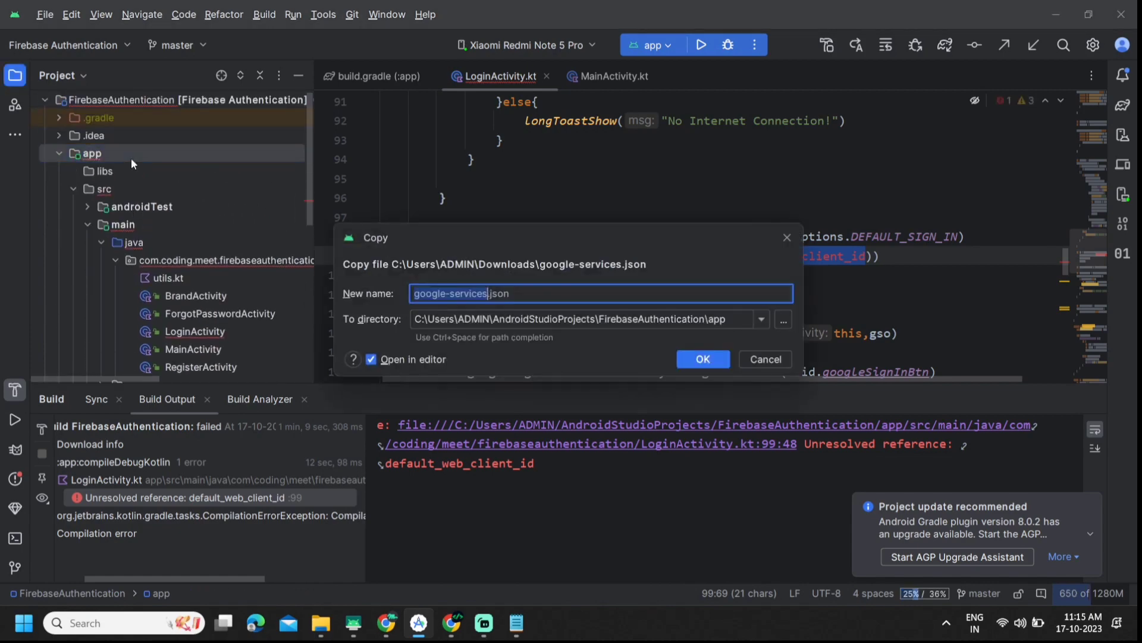
key(Return)
scroll(464, 178, down, 2)
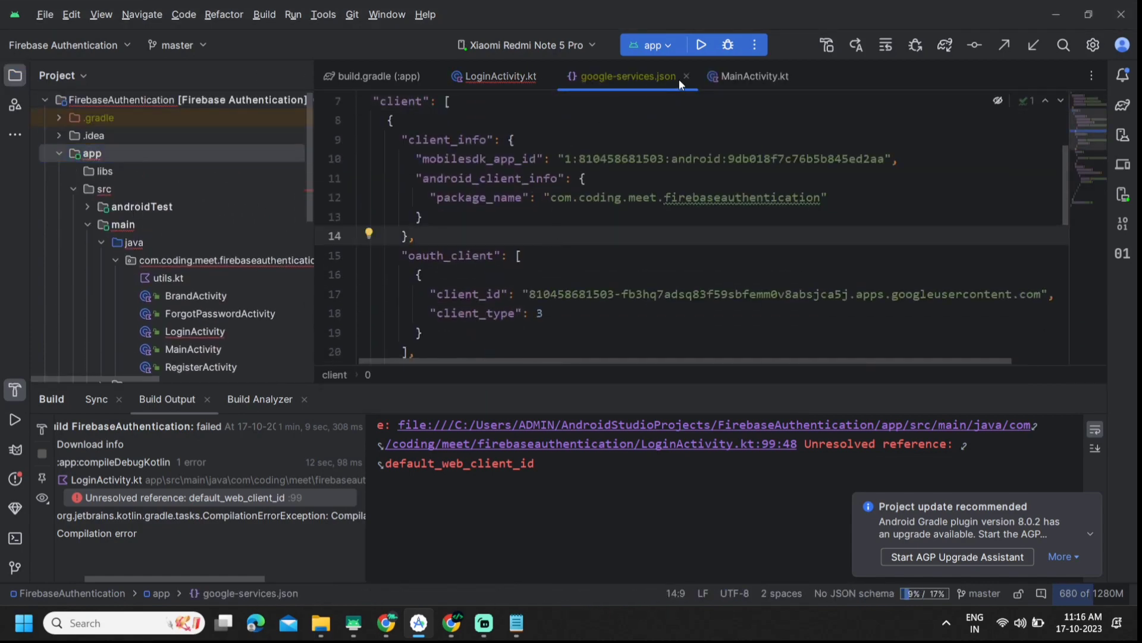
click(685, 77)
Step: Clean the project, then rebuild it
click(336, 18)
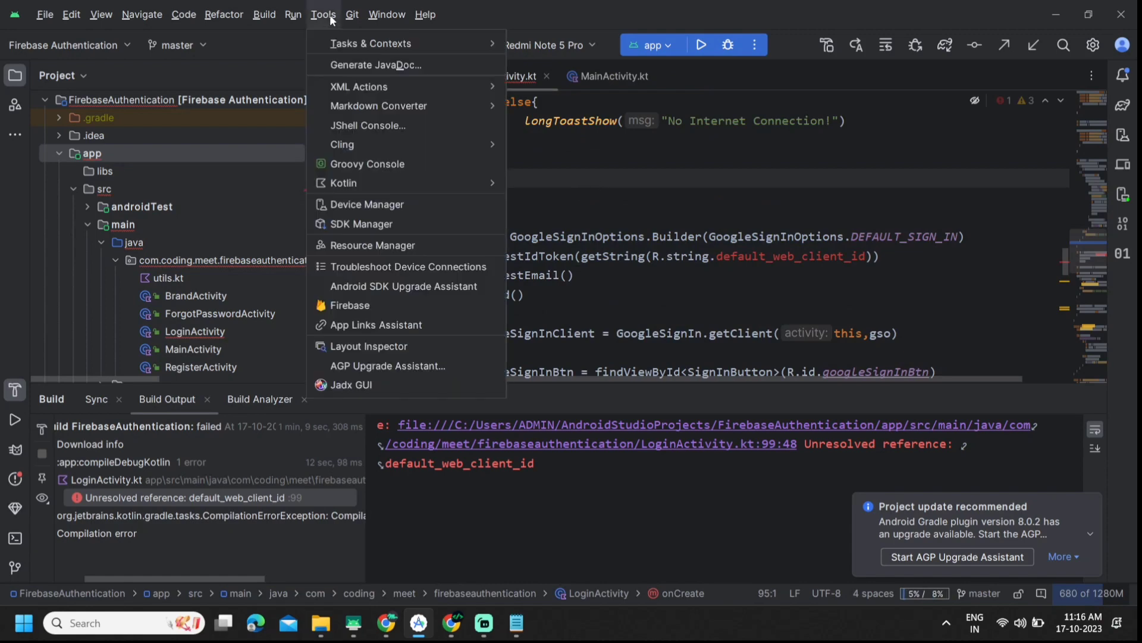
mouse_move(265, 15)
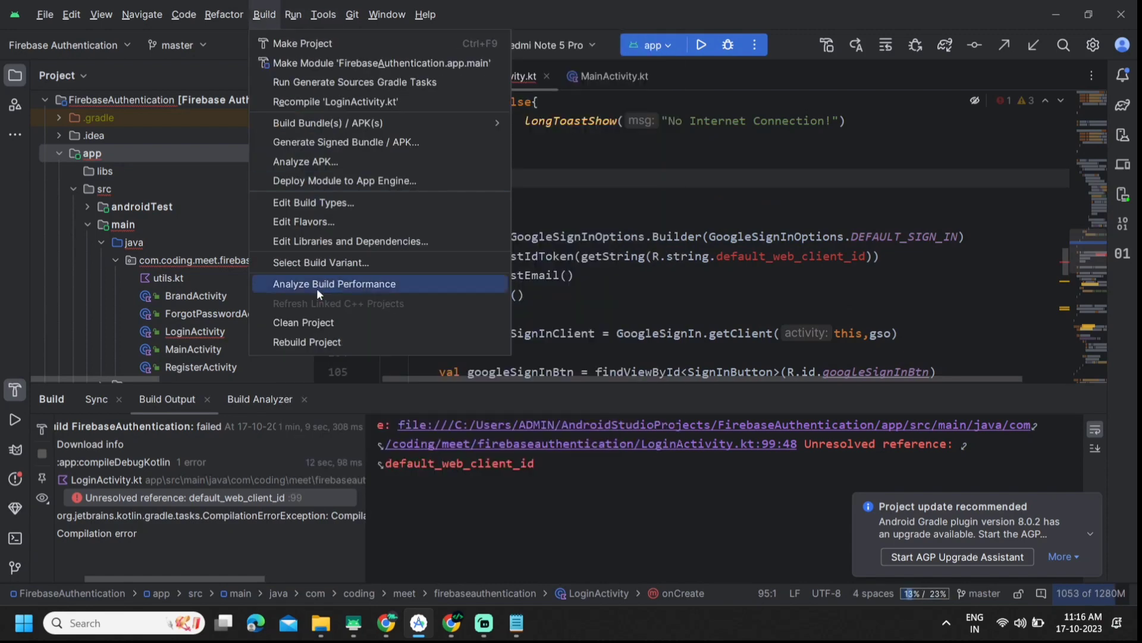
click(309, 321)
click(265, 15)
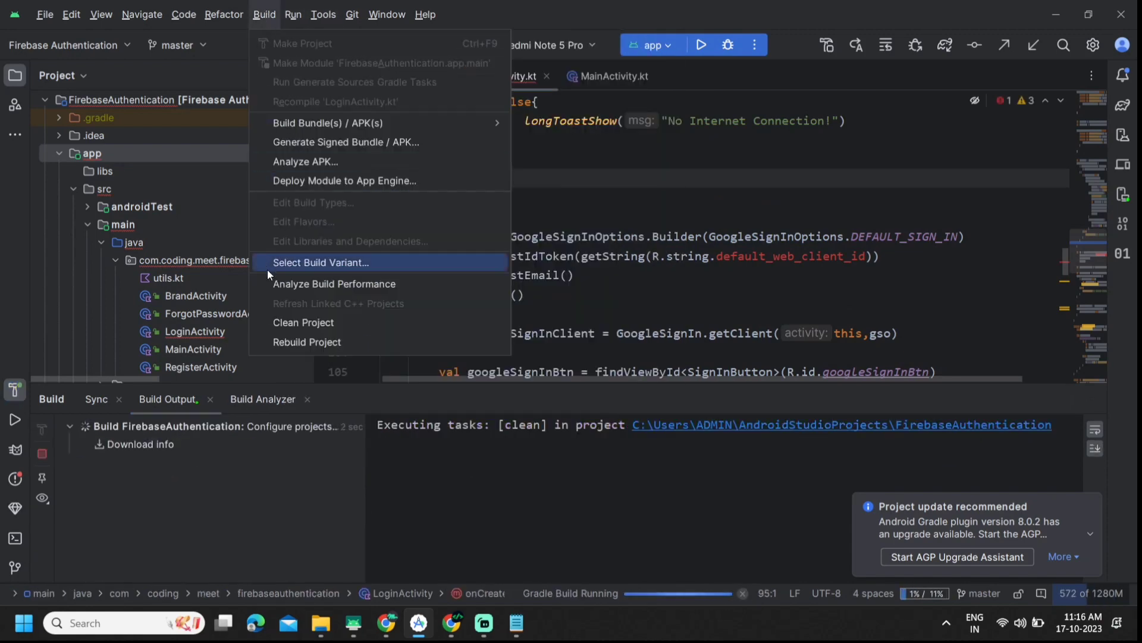
click(848, 219)
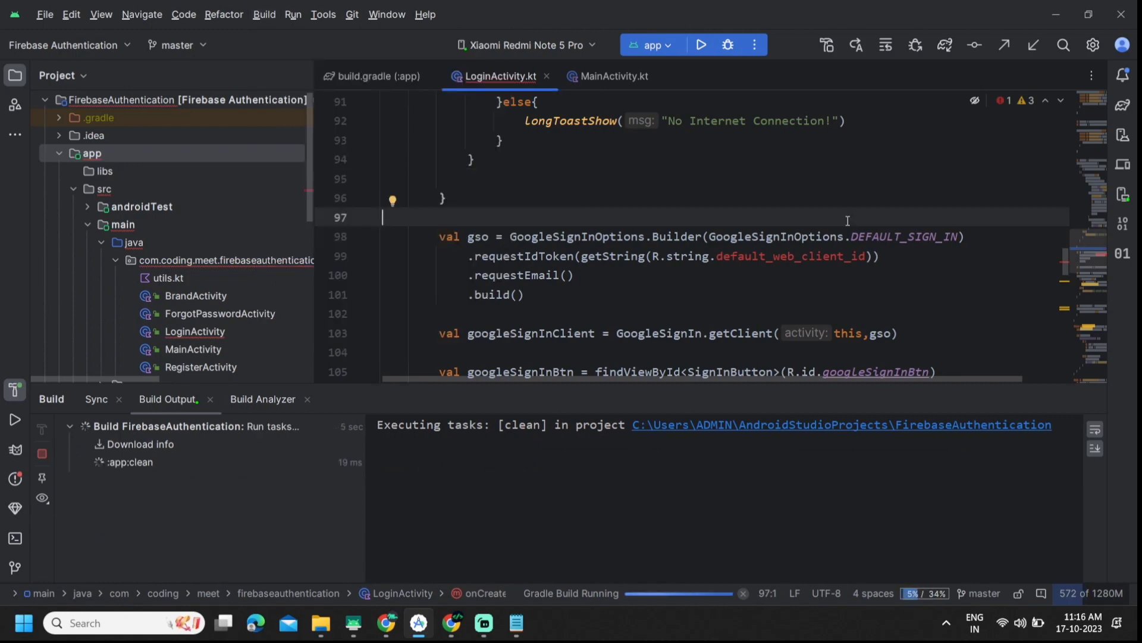
click(263, 16)
click(402, 338)
click(643, 274)
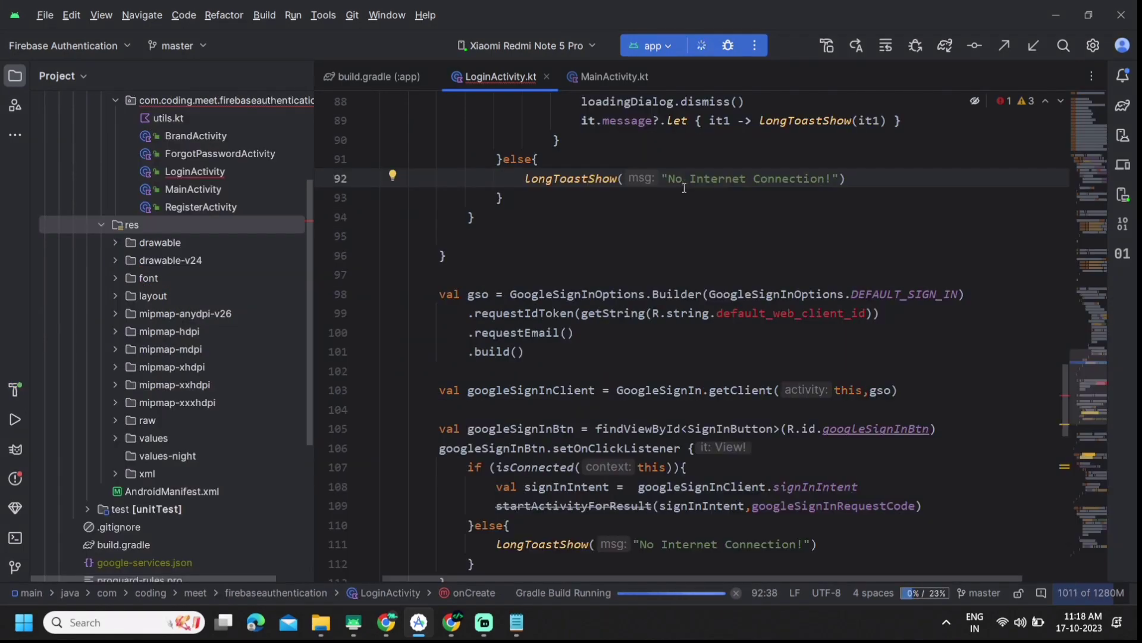
Step: Approve the USB install on the phone and let Android Studio finish running the app
click(506, 527)
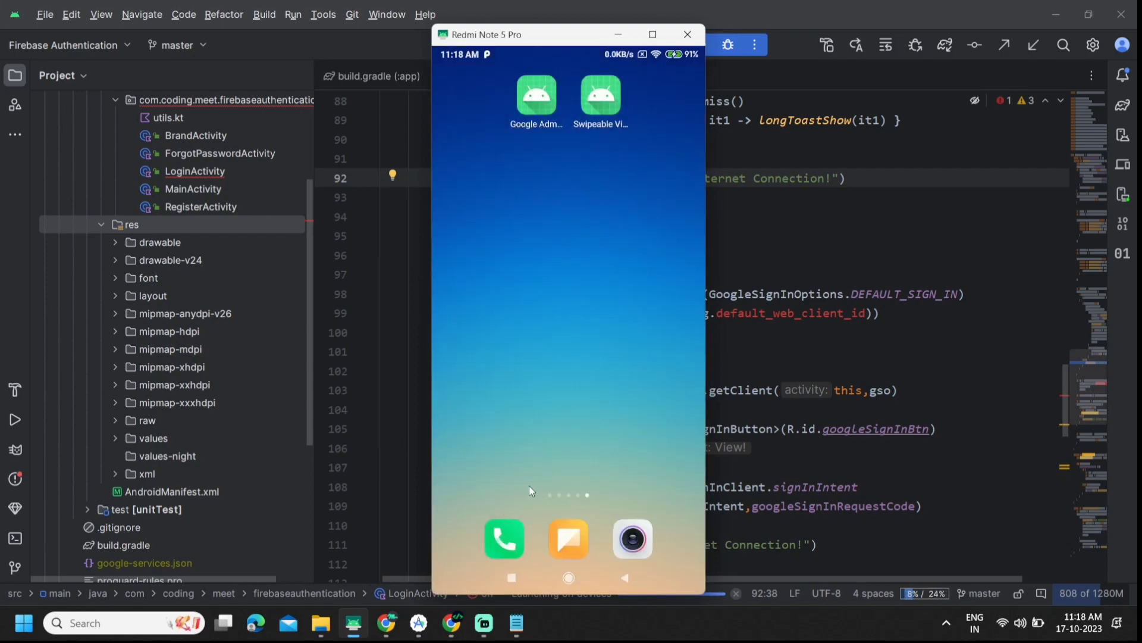
click(744, 294)
double_click(785, 313)
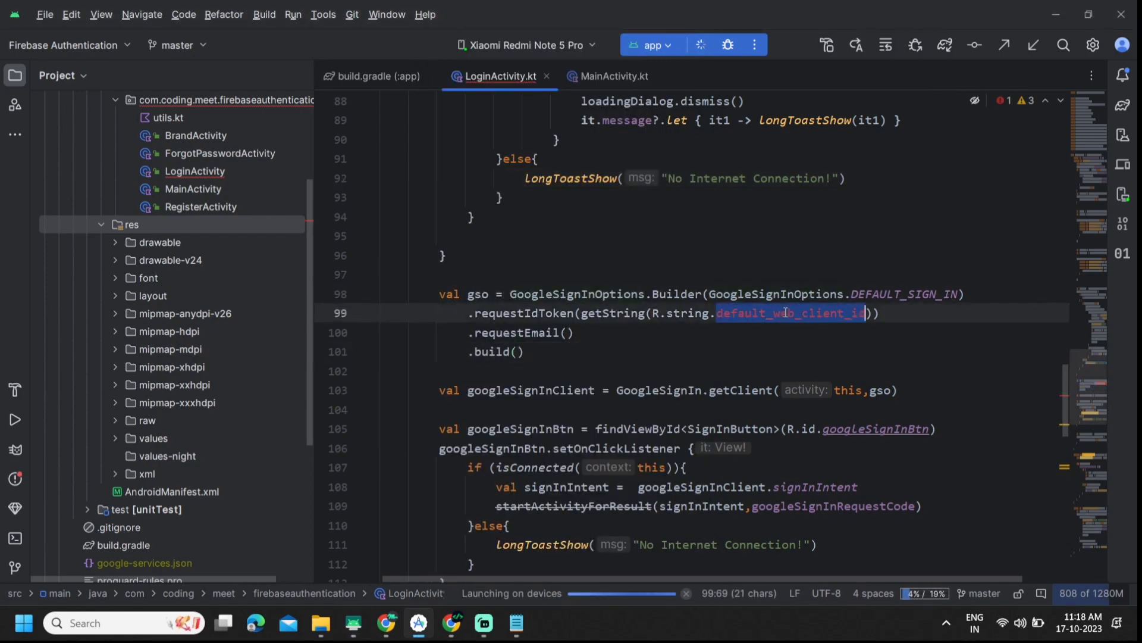
click(767, 274)
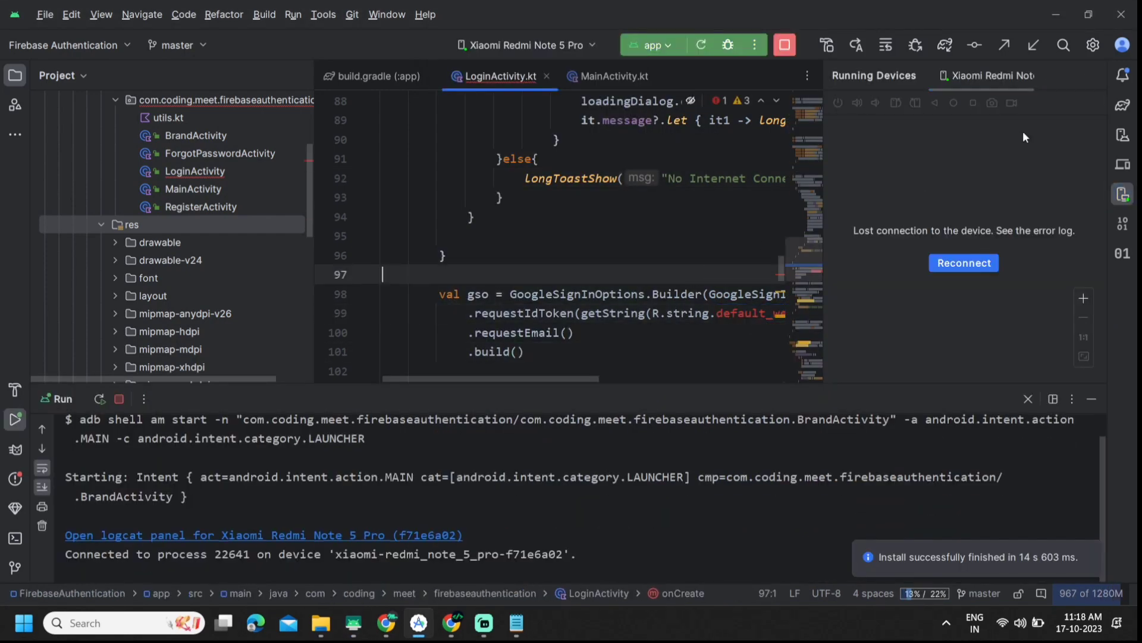
click(649, 198)
click(1090, 74)
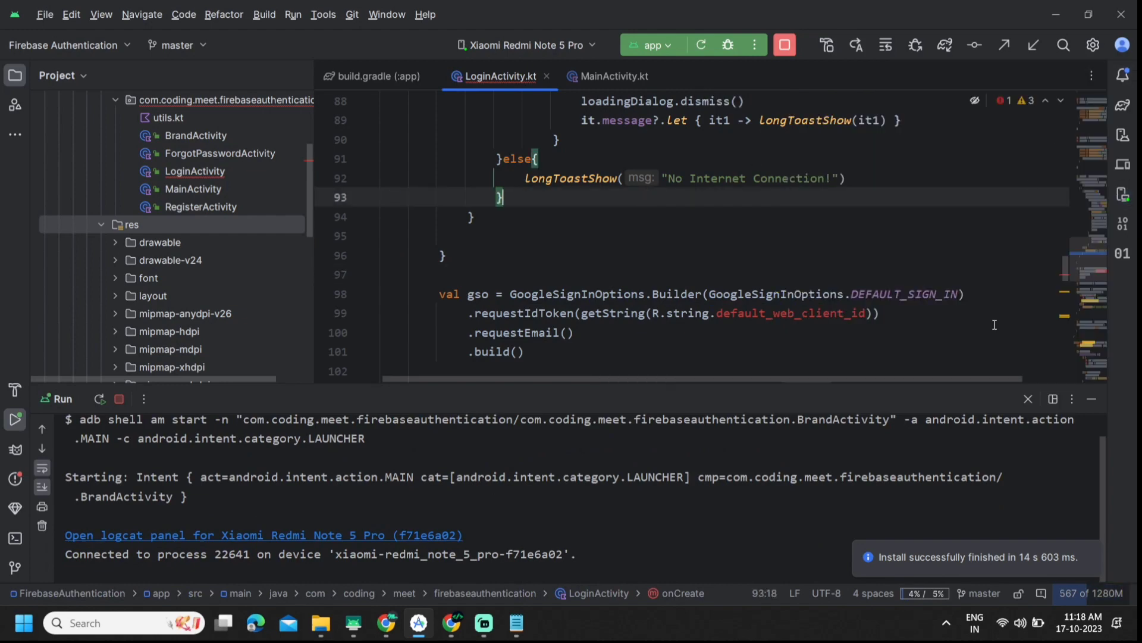
Step: Show the phone mirror with the app's sign-in screen, shrinking and repositioning its window
click(362, 630)
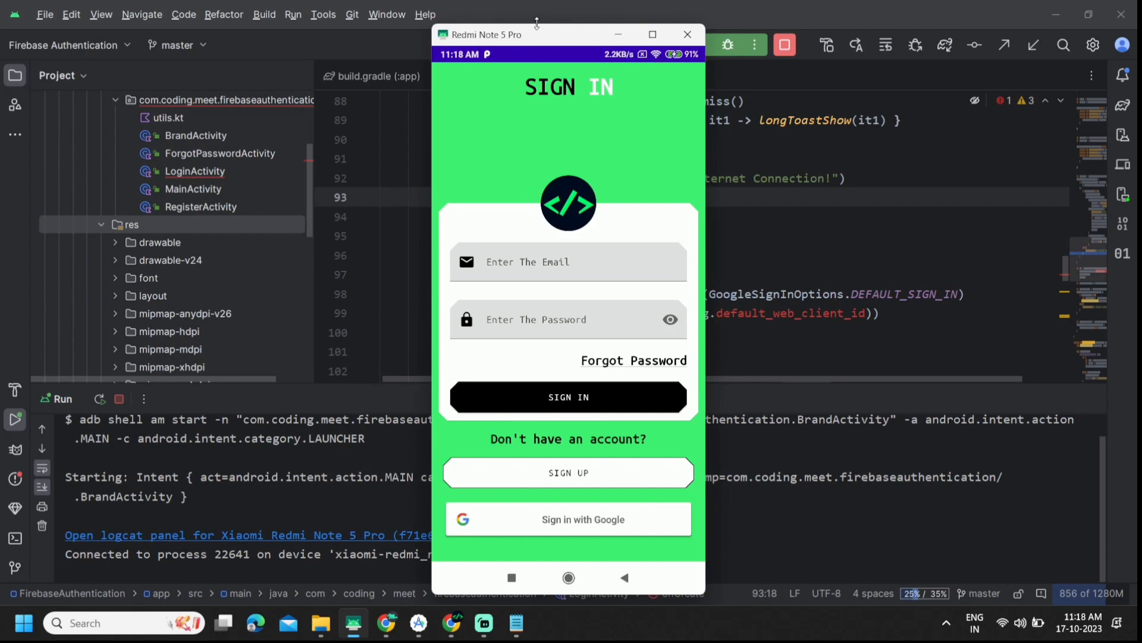
drag(537, 23, 677, 46)
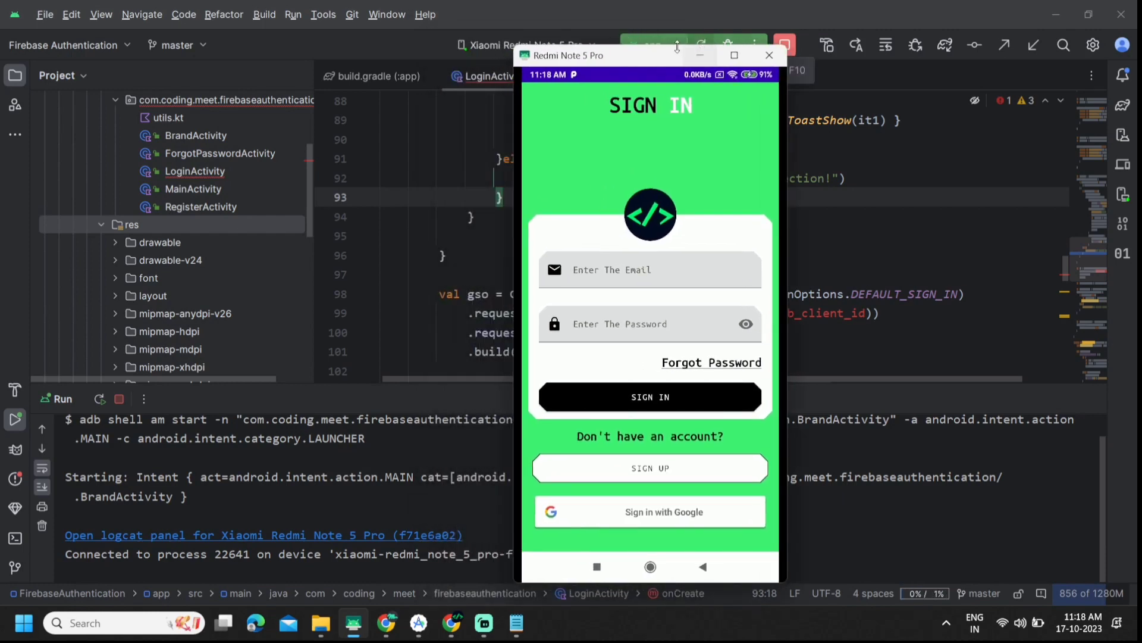
click(830, 294)
scroll(896, 333, down, 1)
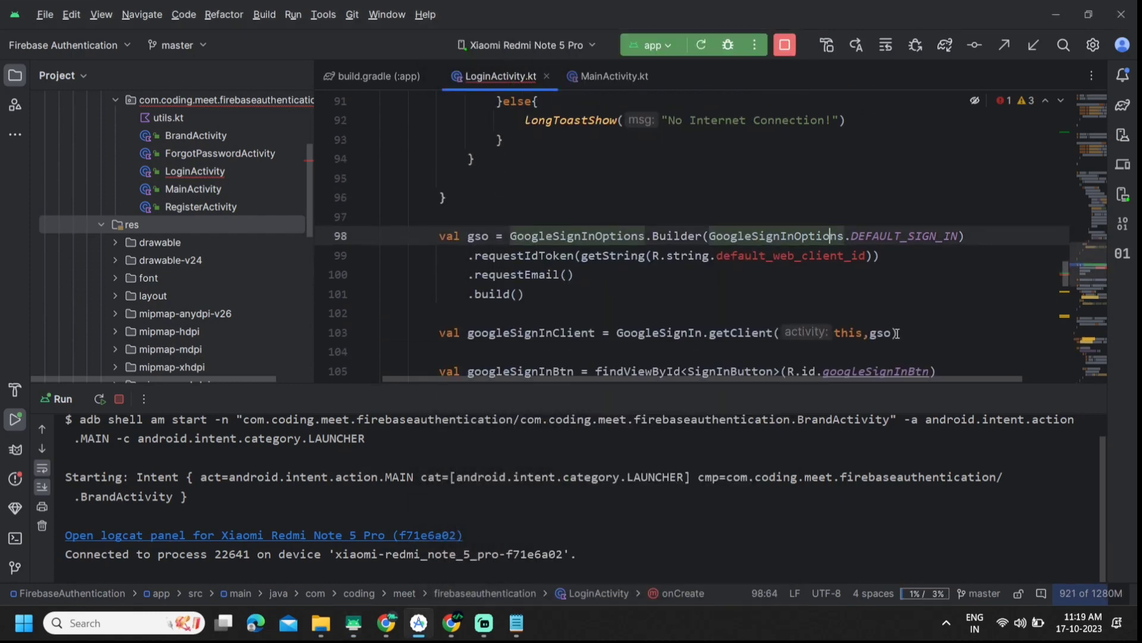
Step: Add the line 'this android studio run the app' at the end of the Notepad notes
click(517, 623)
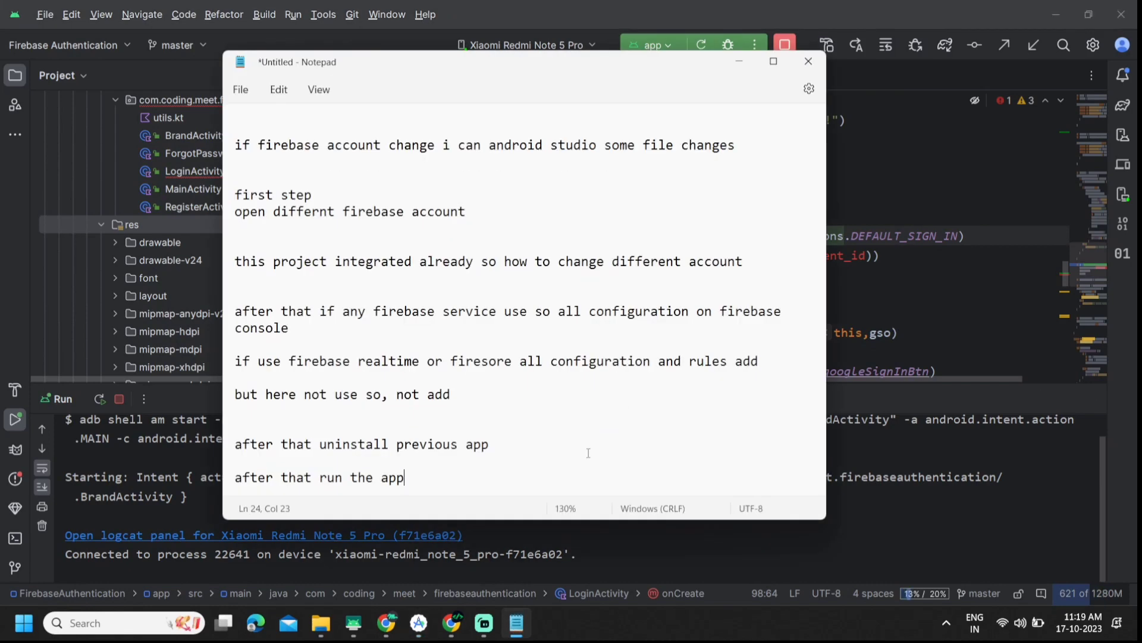
key(Return)
key(Return)
key(Return)
key(Return)
text(and)
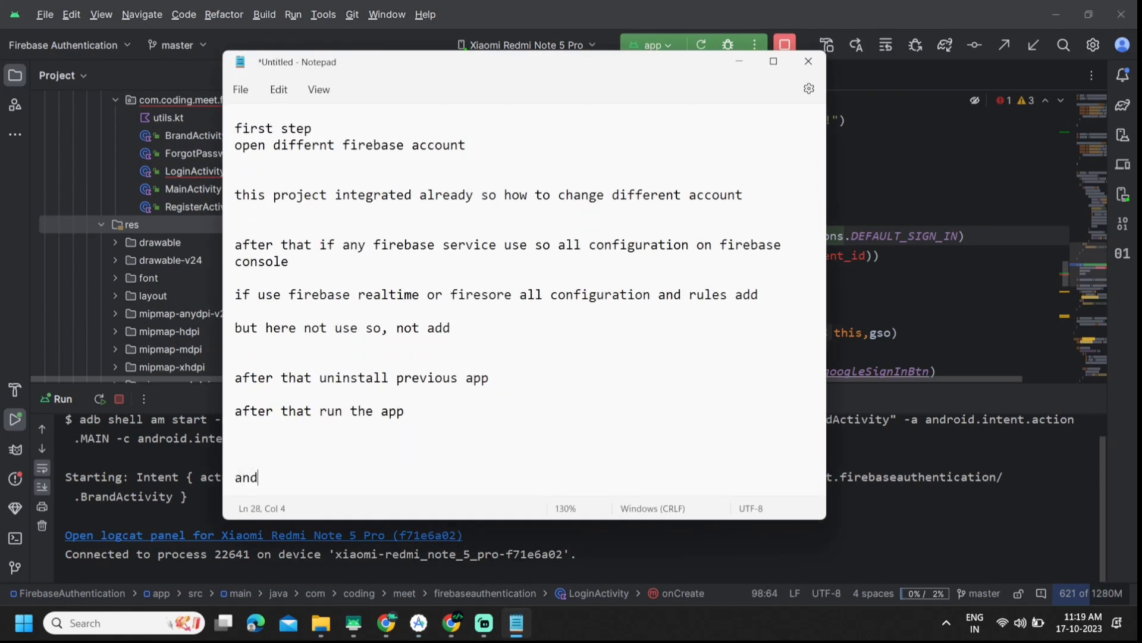
text(this am)
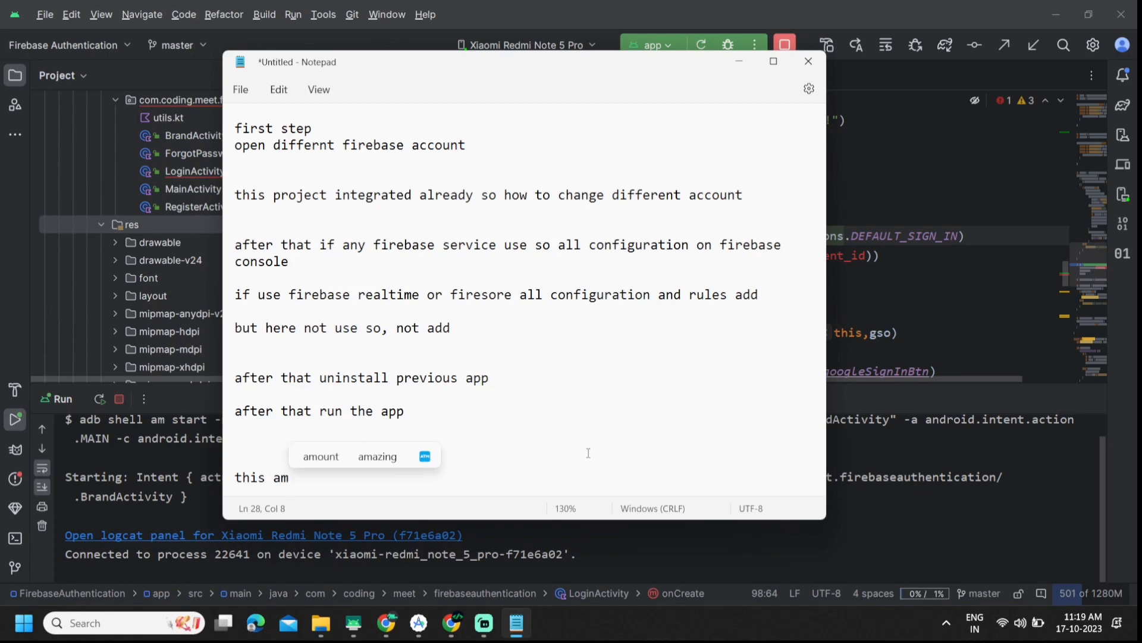
key(BackSpace)
text(ndroid )
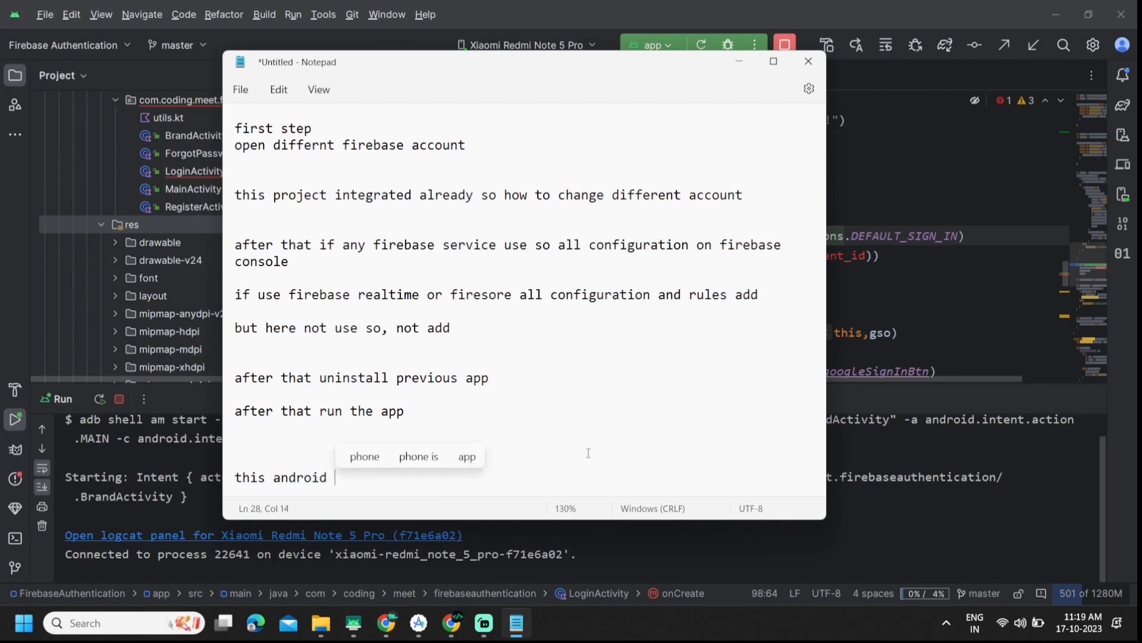
text(studio )
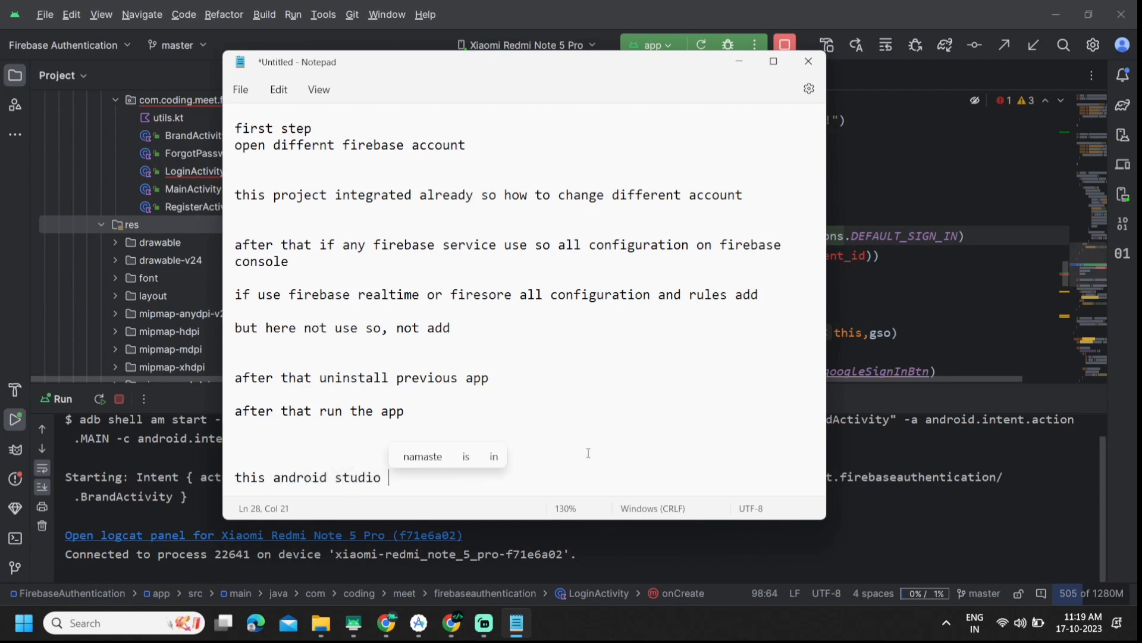
text(run the app)
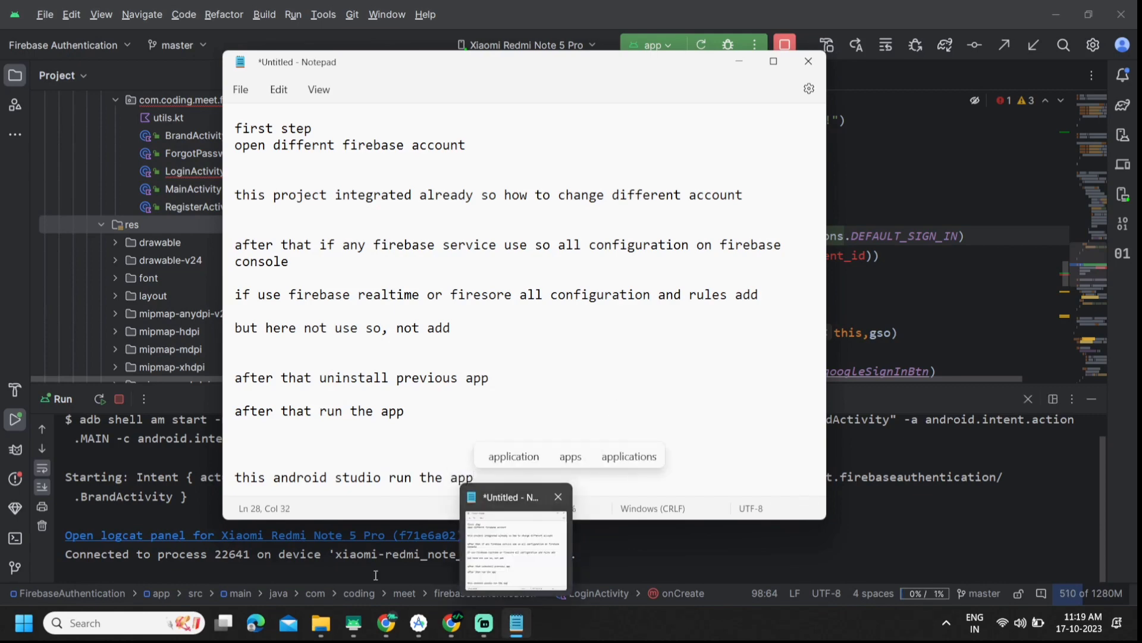
click(353, 634)
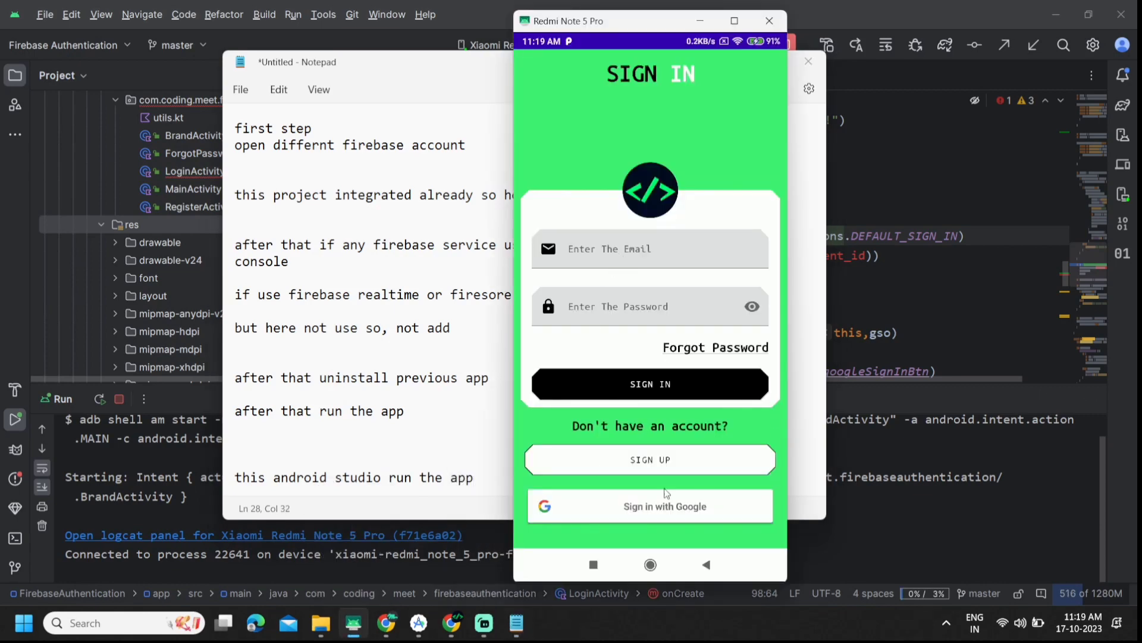
Step: Open the app's sign-up form and enter a username and email address
click(658, 466)
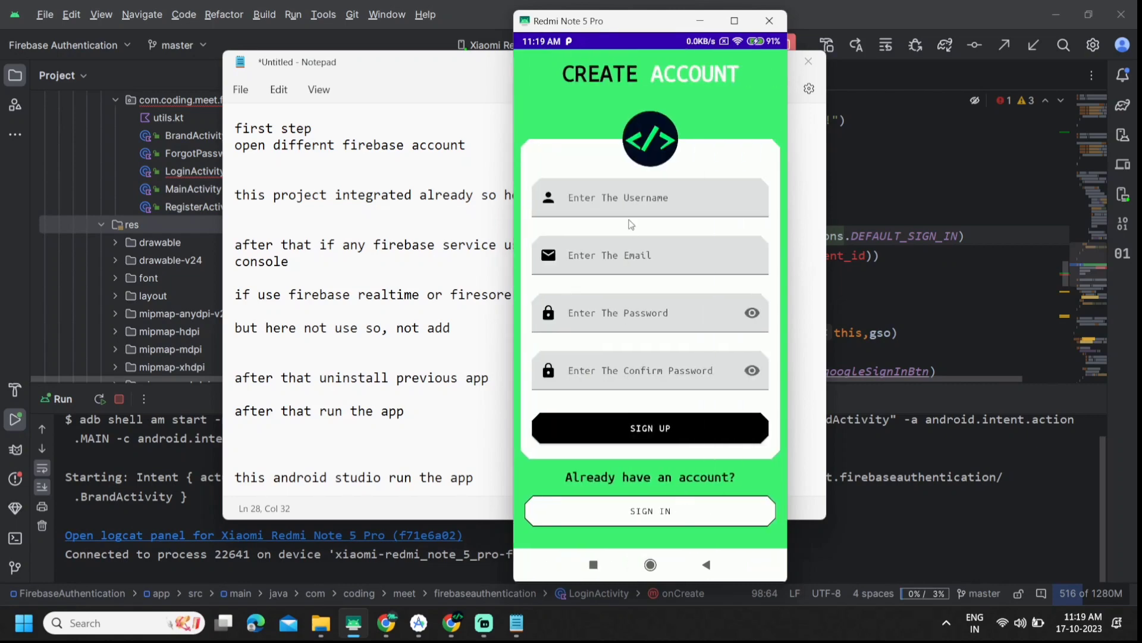
click(641, 207)
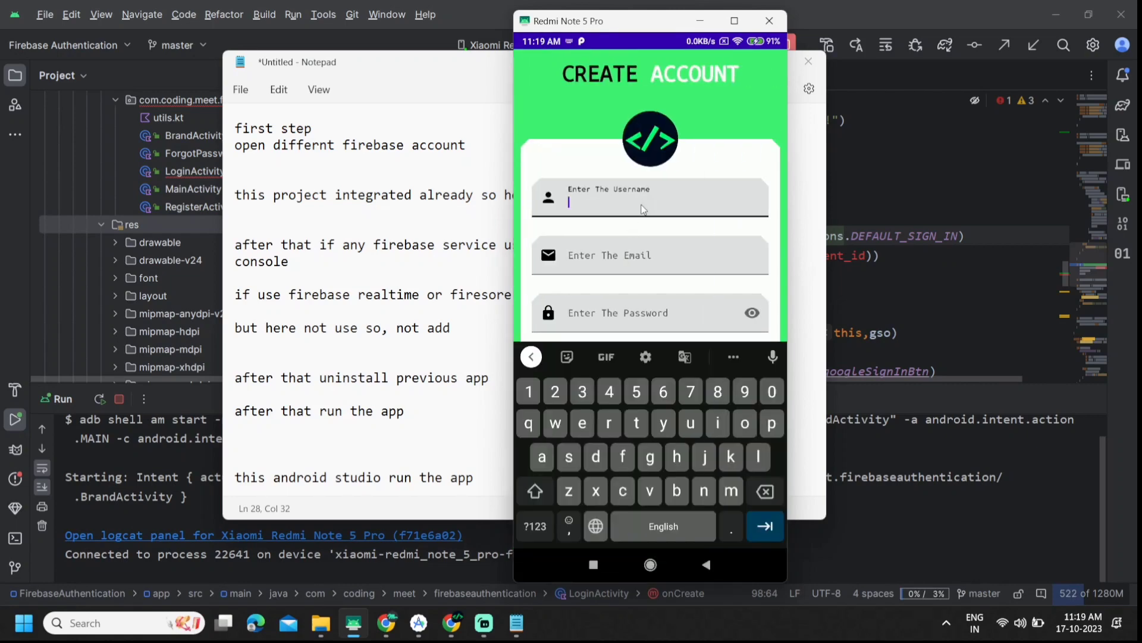
text(codin)
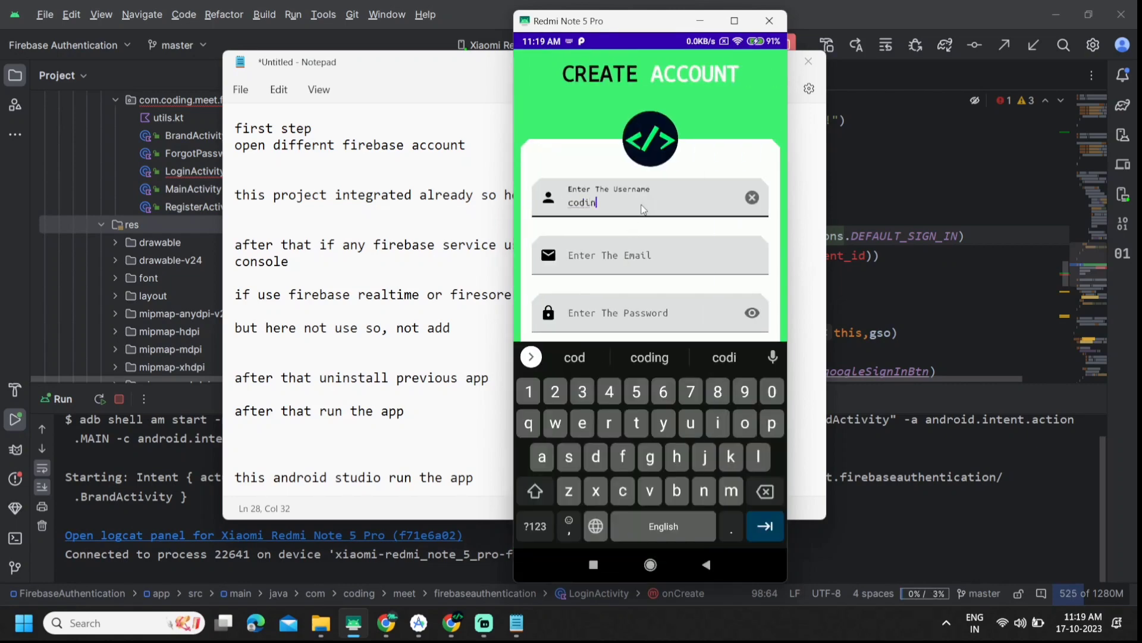
text(gmeet)
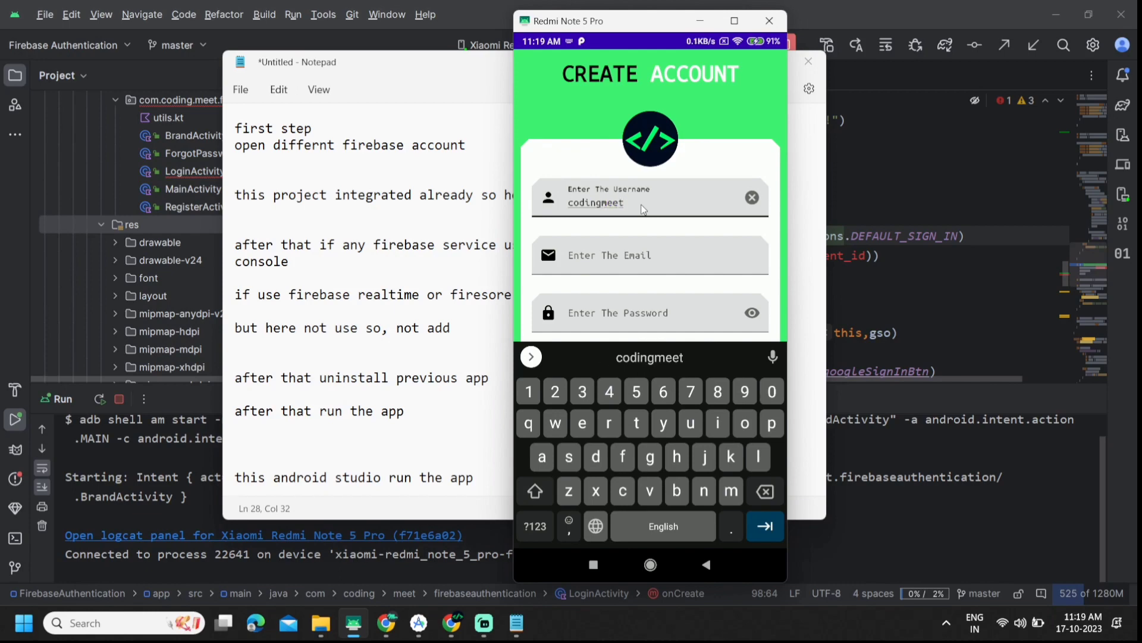
click(610, 266)
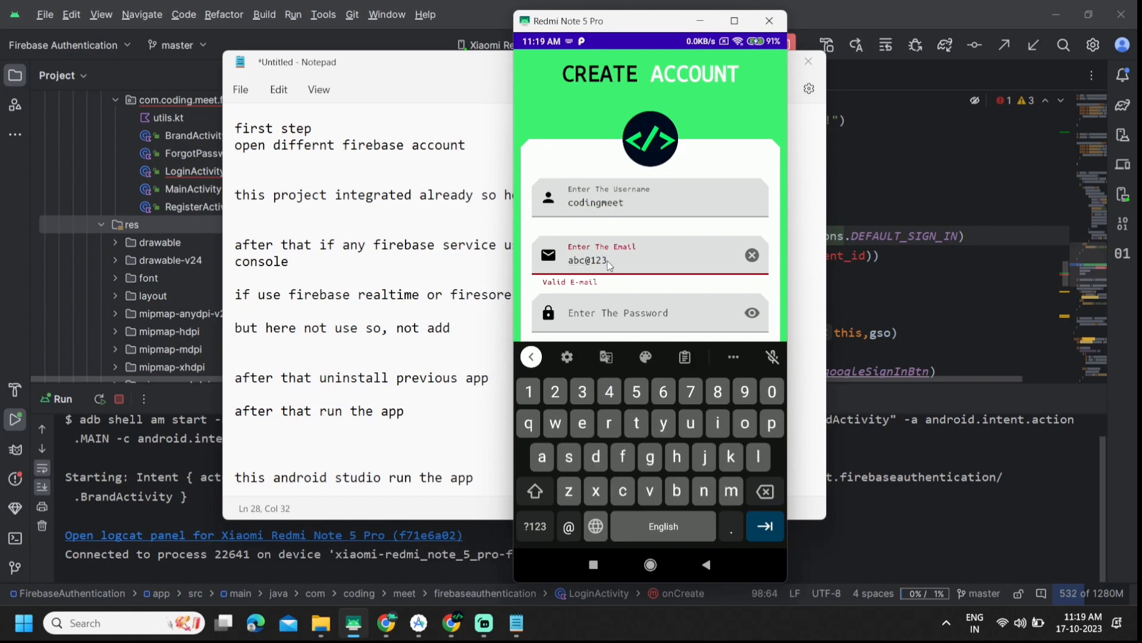
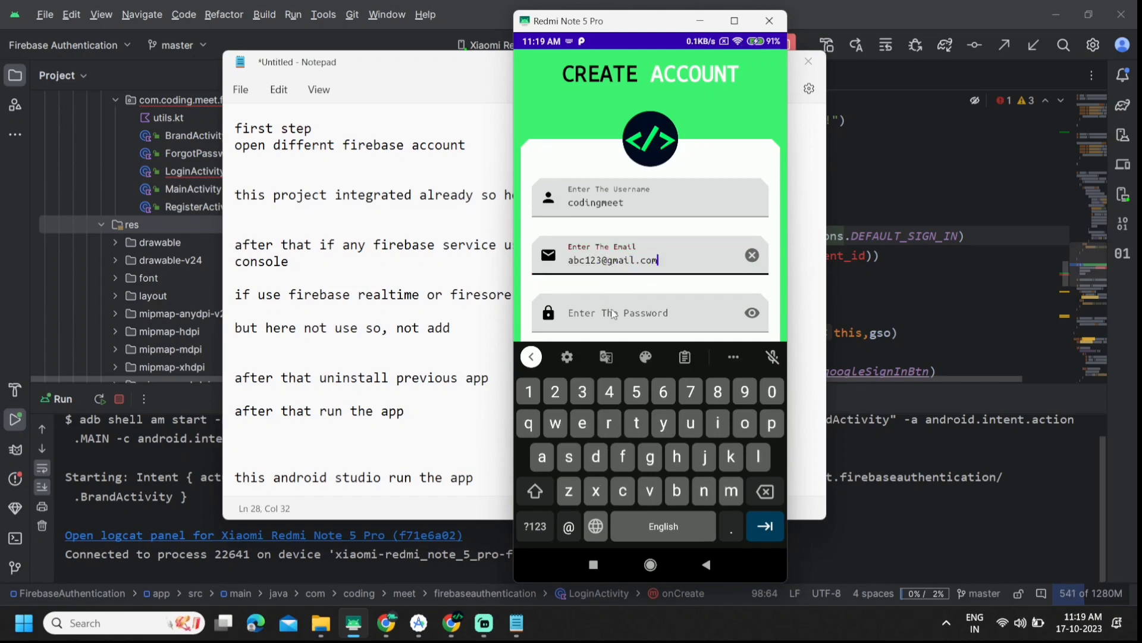
Step: Enter and confirm the password, checking both with the eye icons, and submit the registration
click(613, 310)
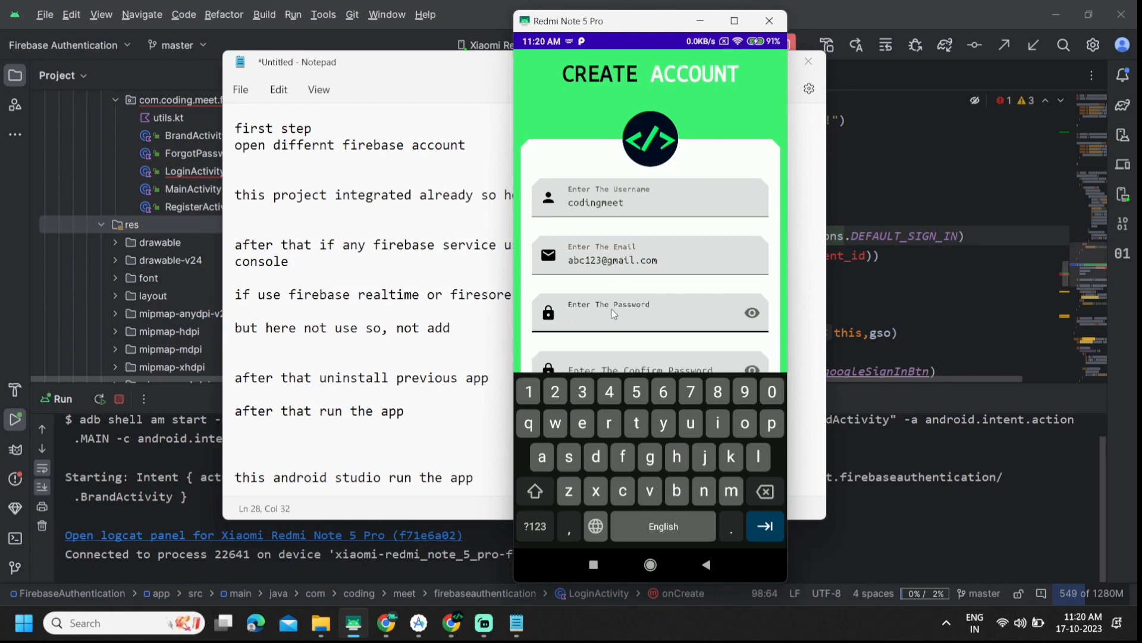
text(abc)
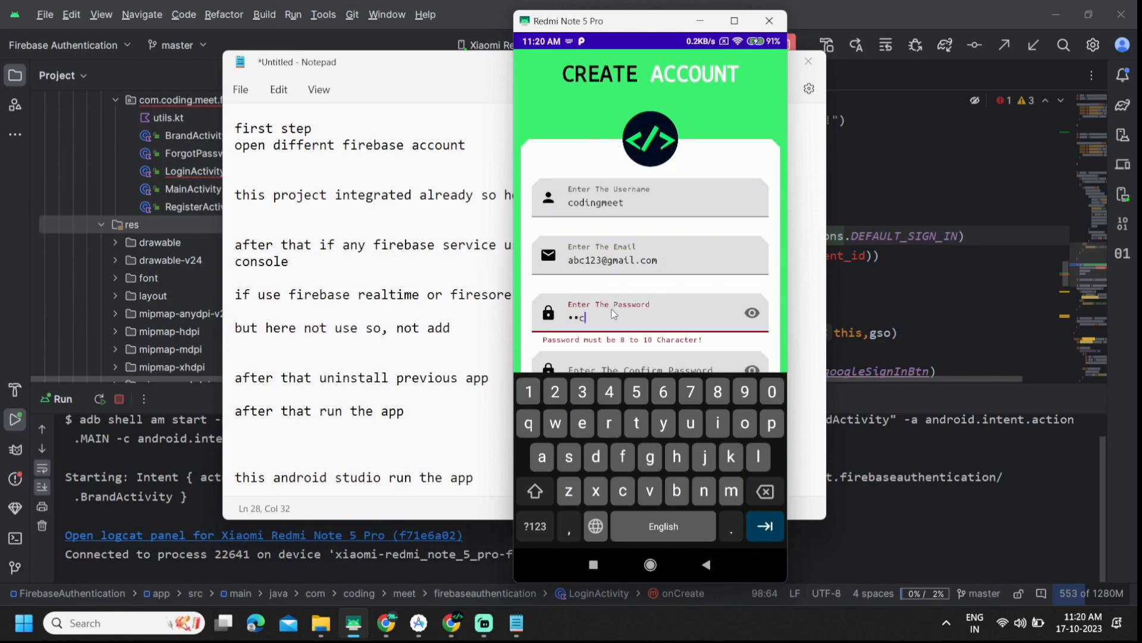
text(@1234)
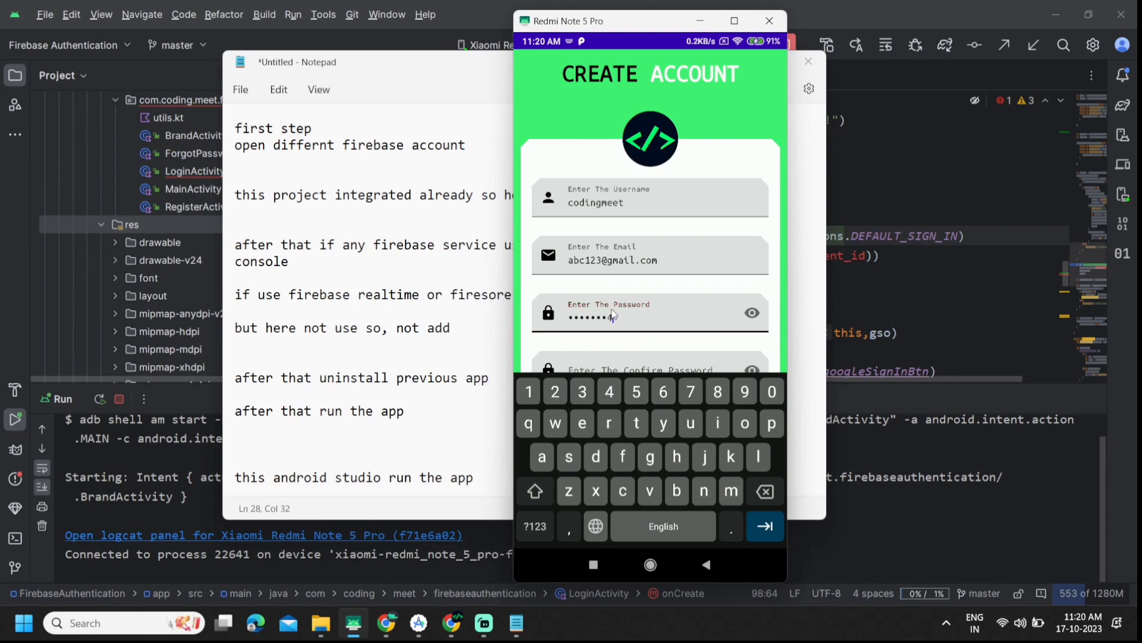
click(752, 313)
click(763, 532)
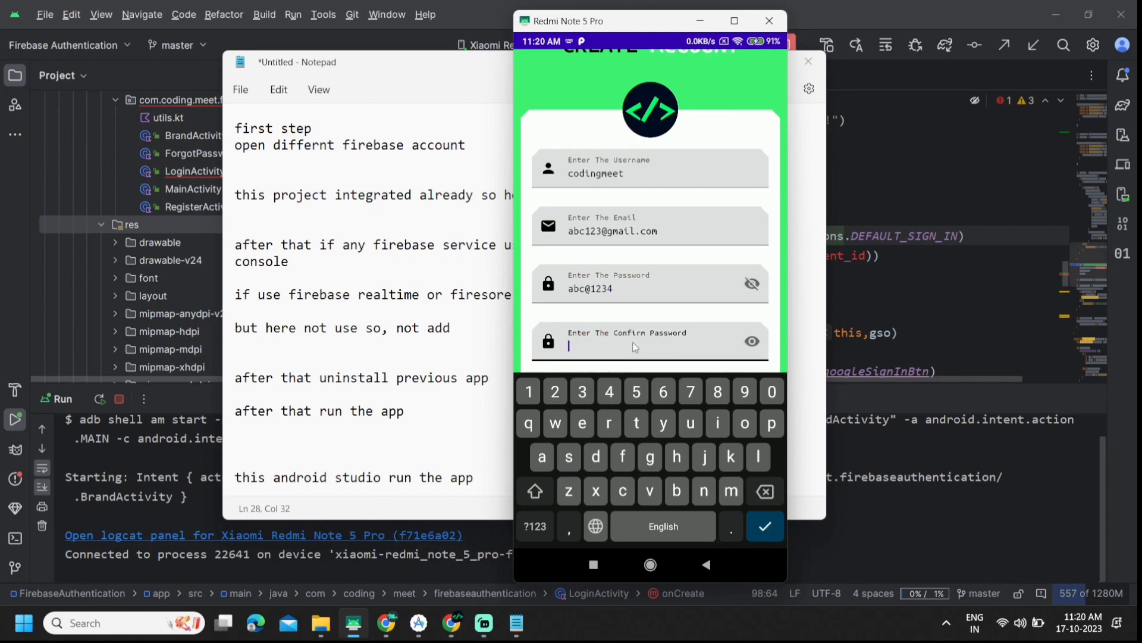
text(abc@1234)
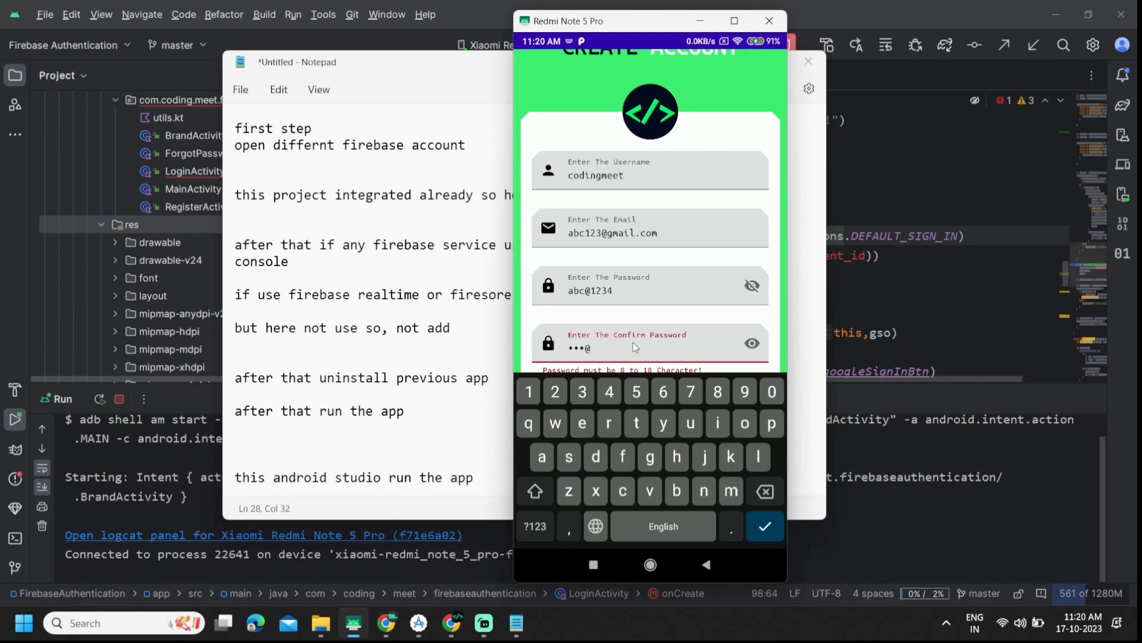
click(707, 563)
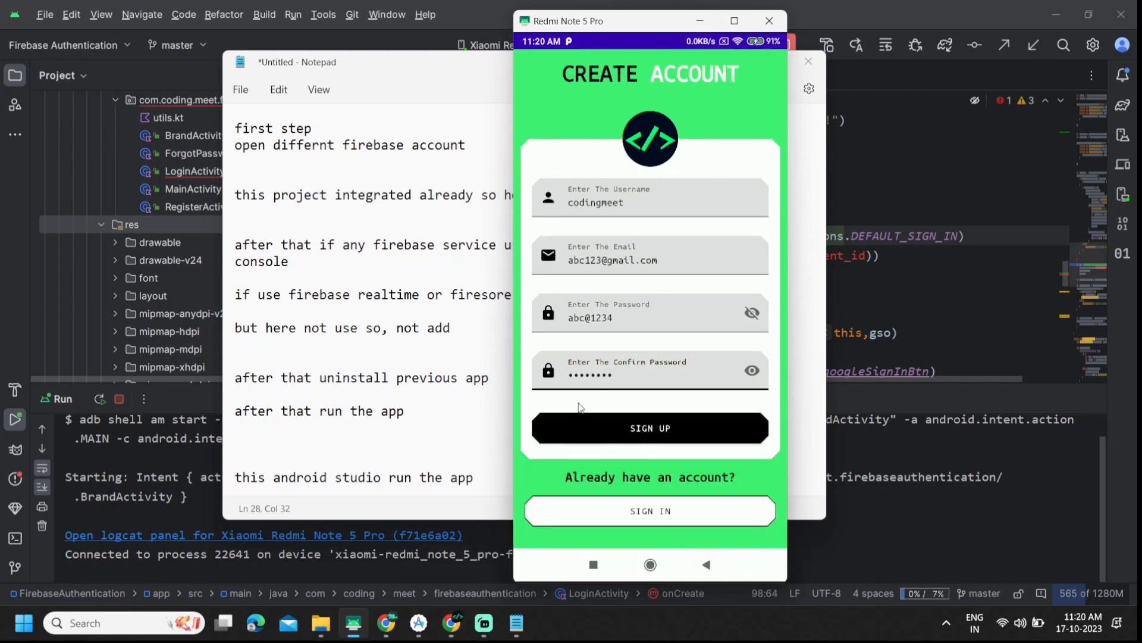
click(752, 370)
click(619, 439)
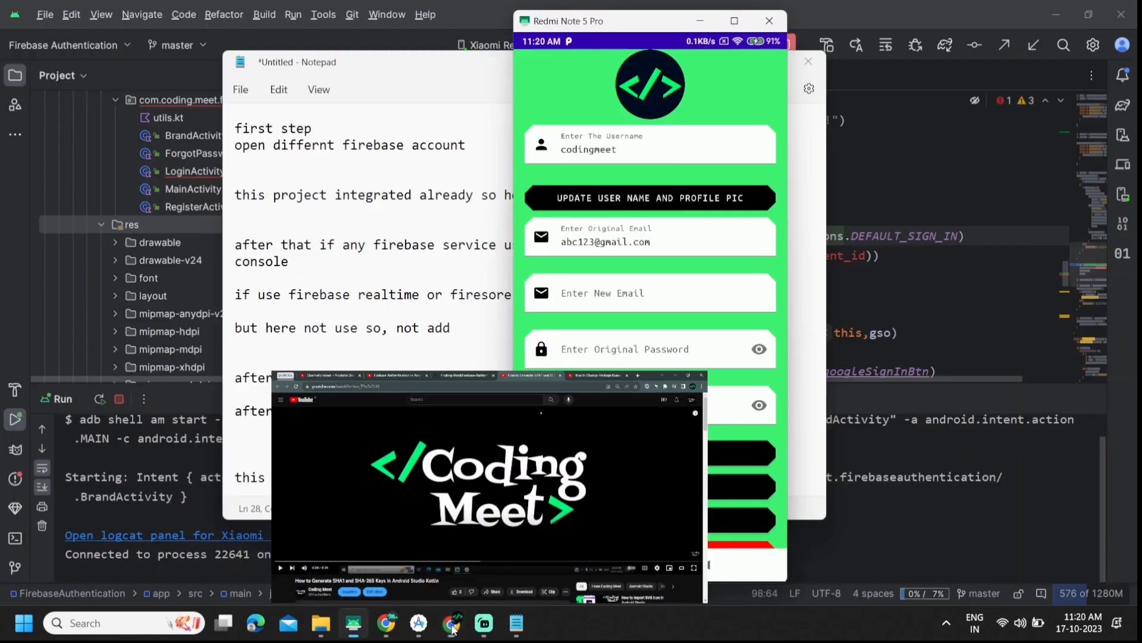
click(393, 624)
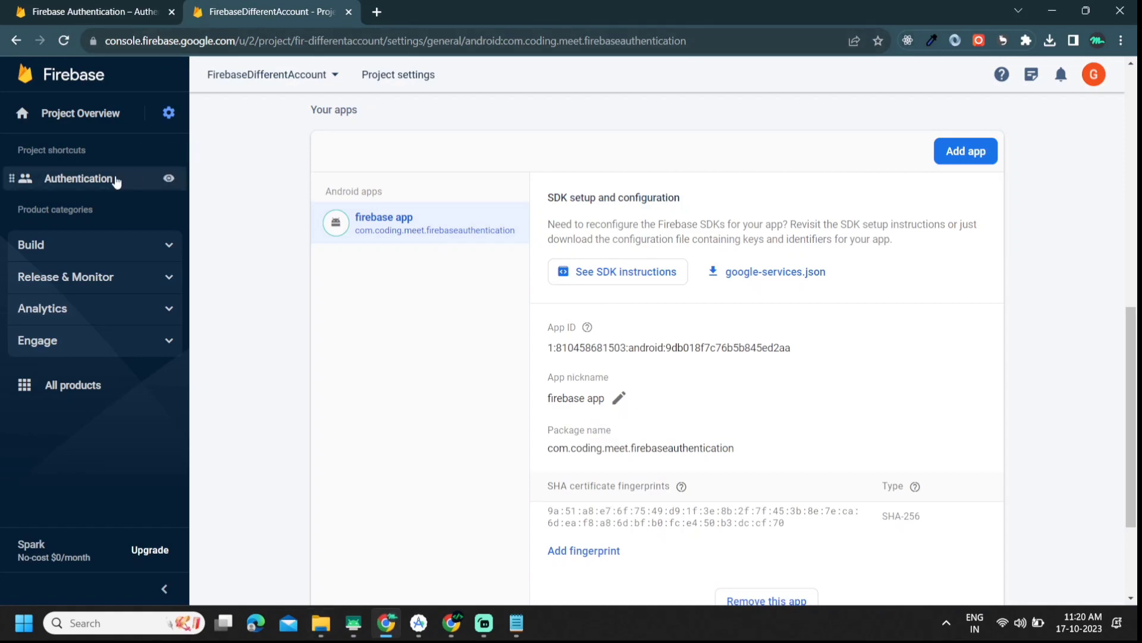
Step: Compare both projects' Authentication users lists and refresh FirebaseDifferentAccount's to show the new user
click(85, 193)
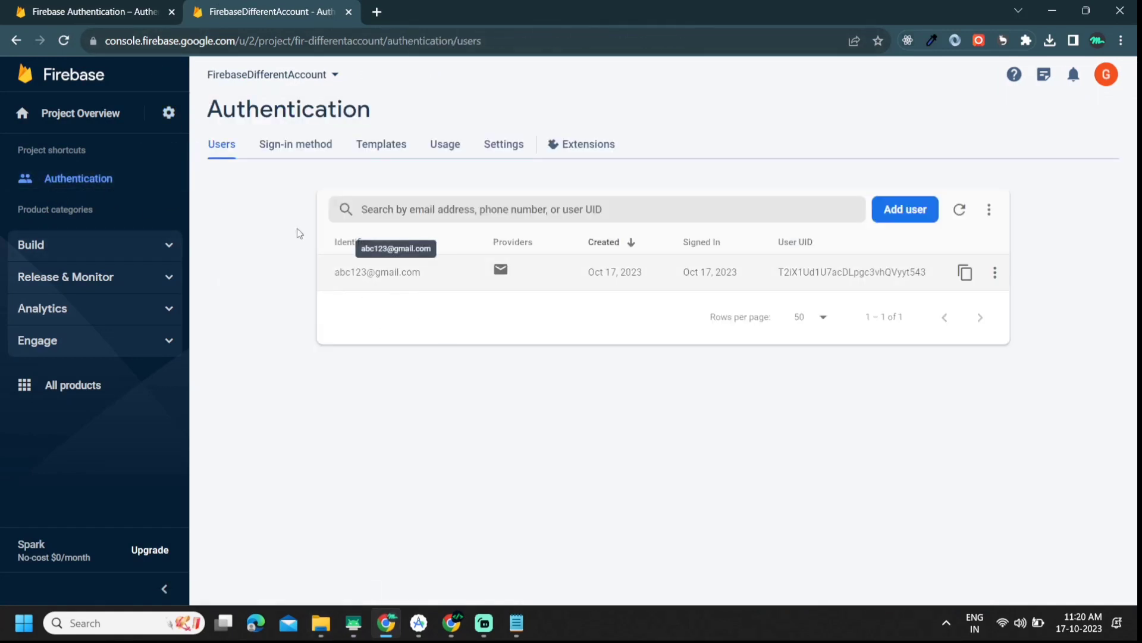
click(95, 12)
click(222, 147)
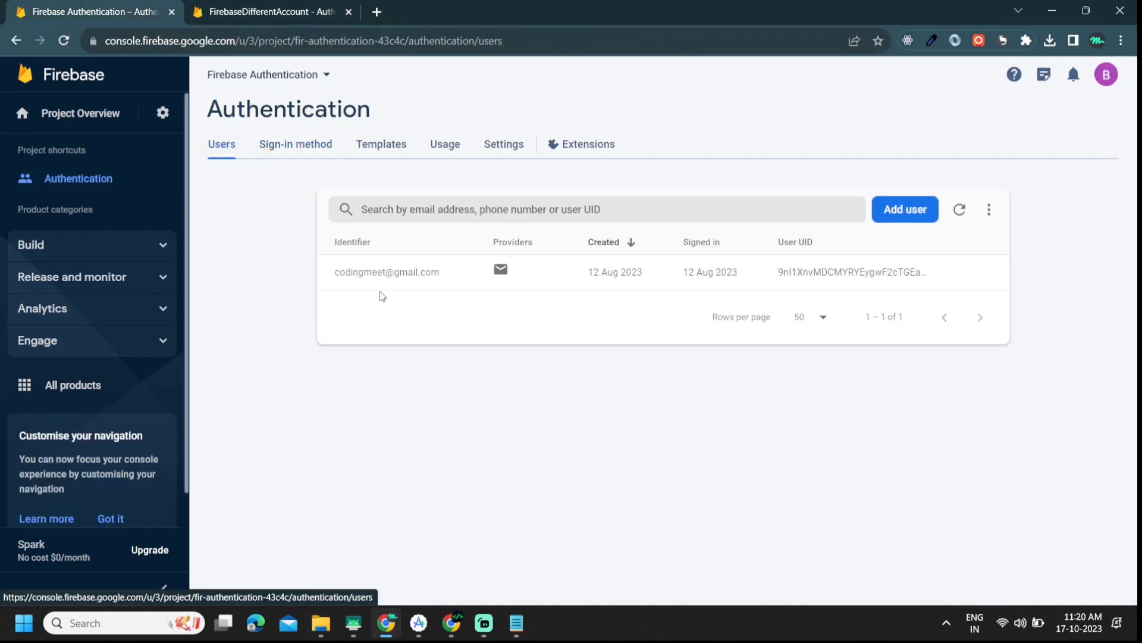
click(959, 209)
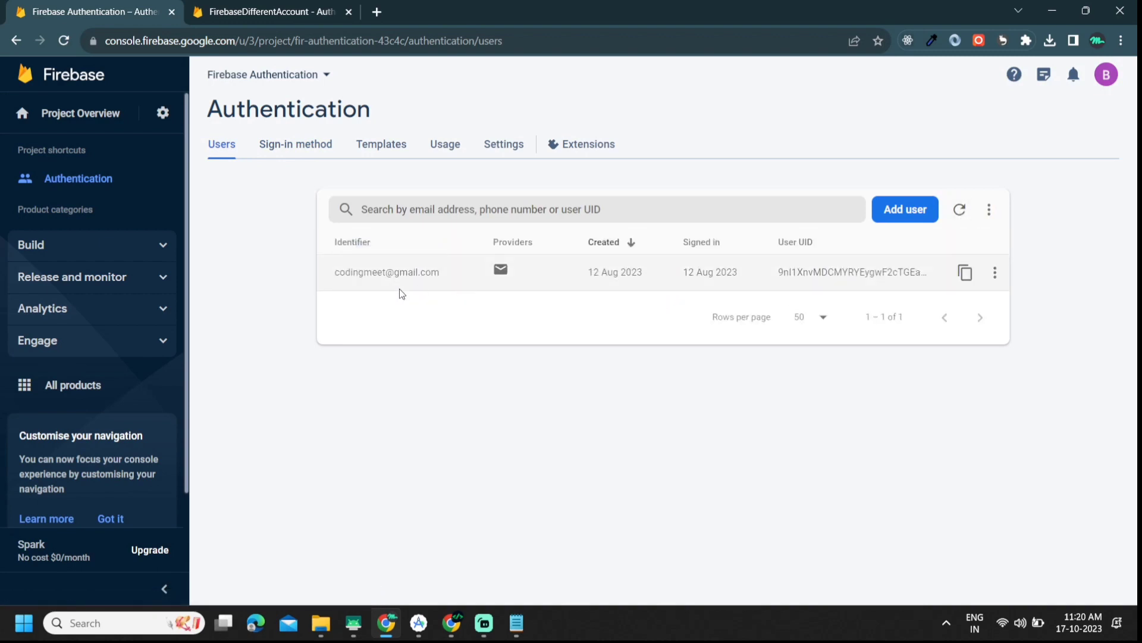
click(262, 8)
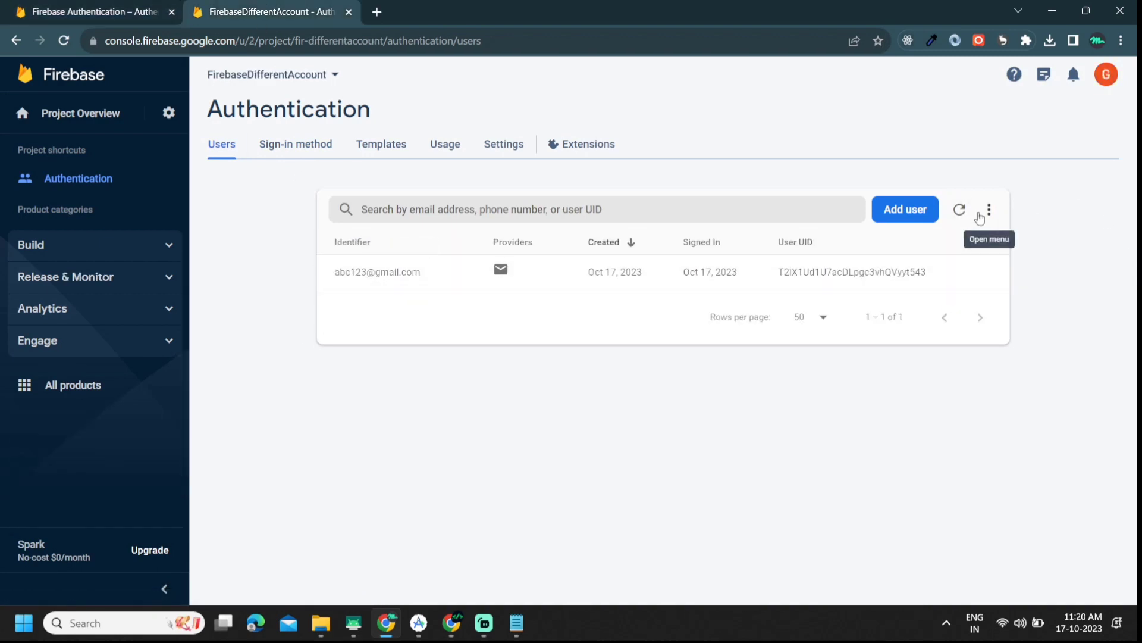
click(960, 210)
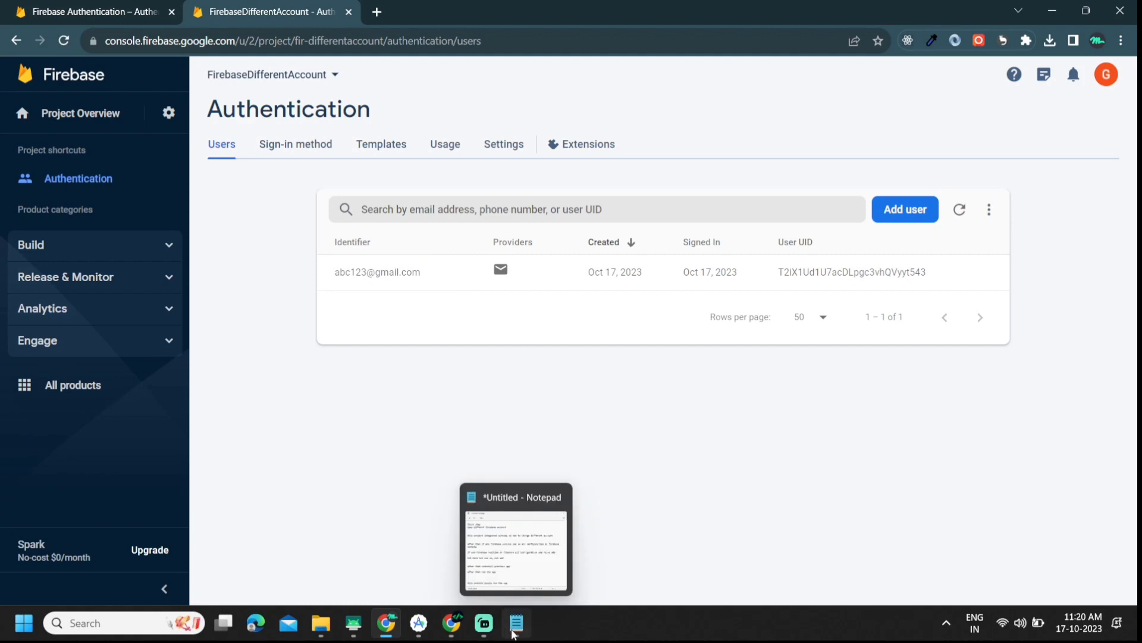
click(515, 631)
Step: Add the note 'here perfect work' on a new line
key(Return)
key(Return)
key(Return)
key(Return)
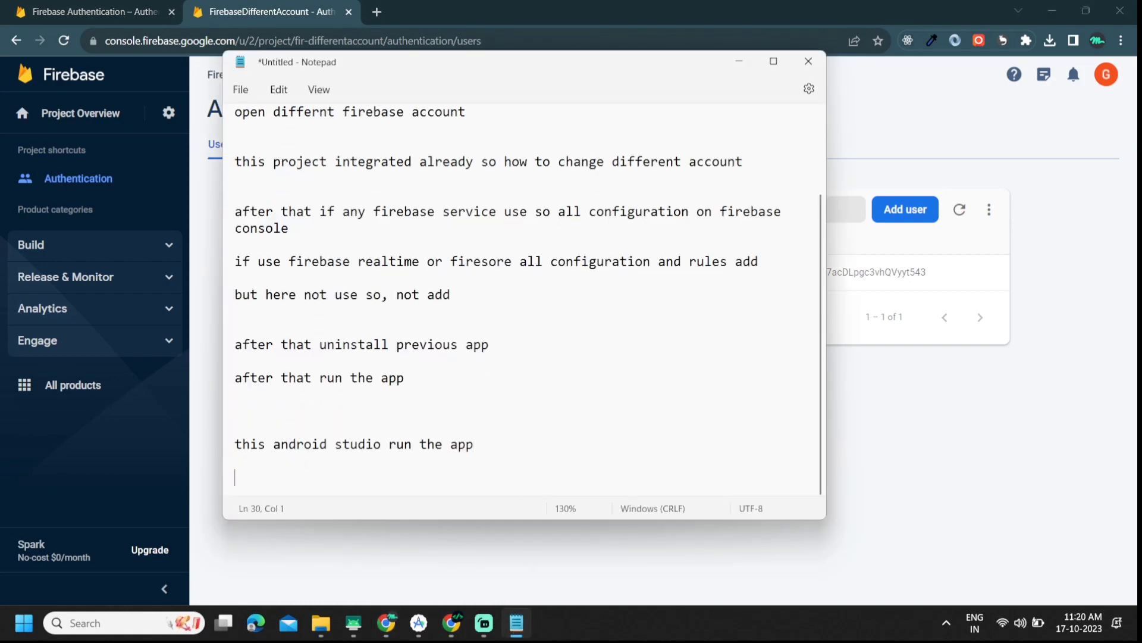
text(here p)
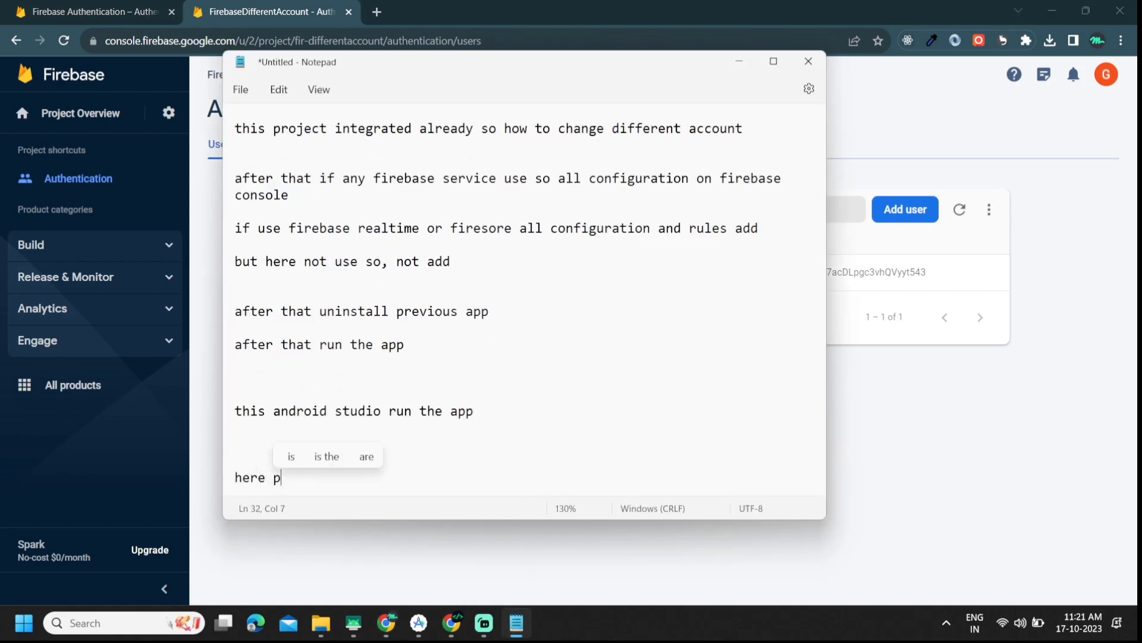
text(e)
key(BackSpace)
text([)
text(f)
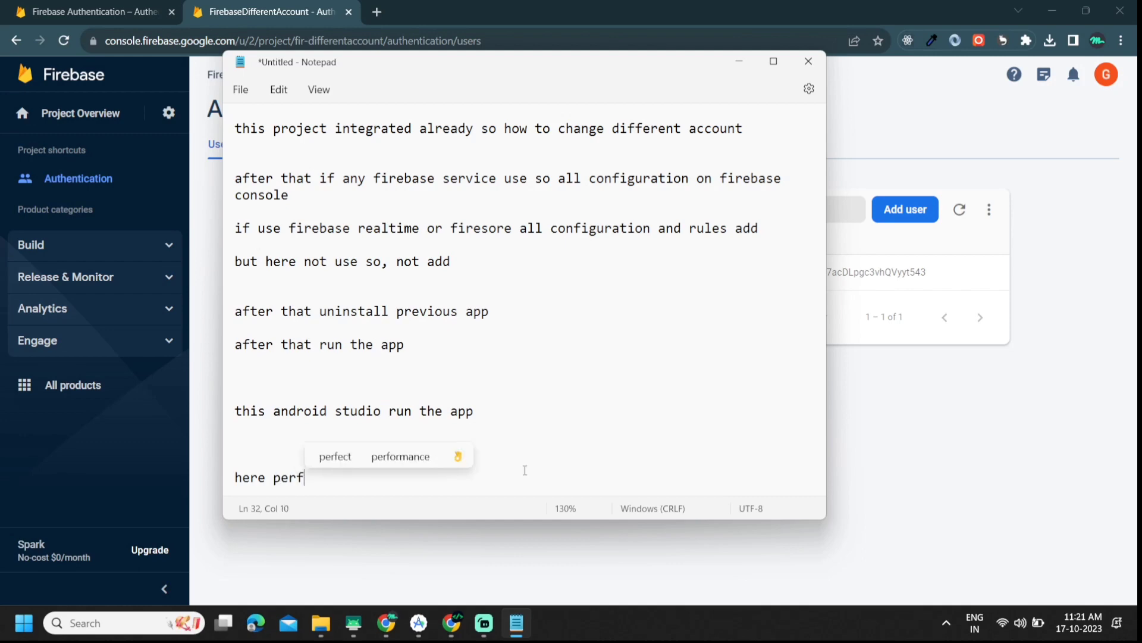
key(BackSpace)
key(BackSpace)
text(r)
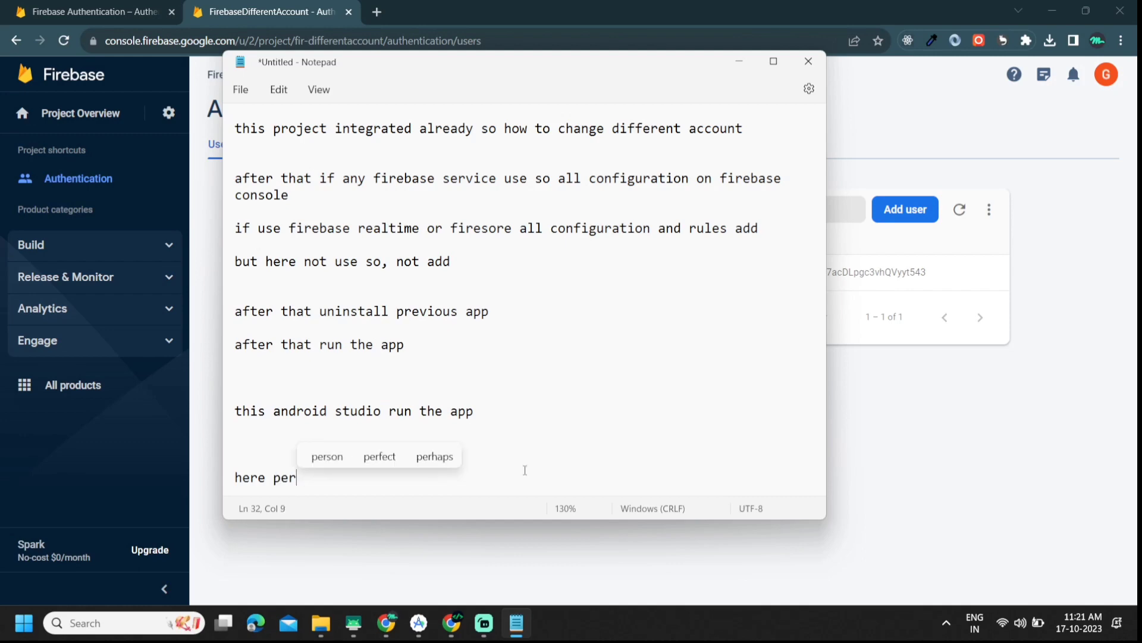
click(388, 457)
text(wor)
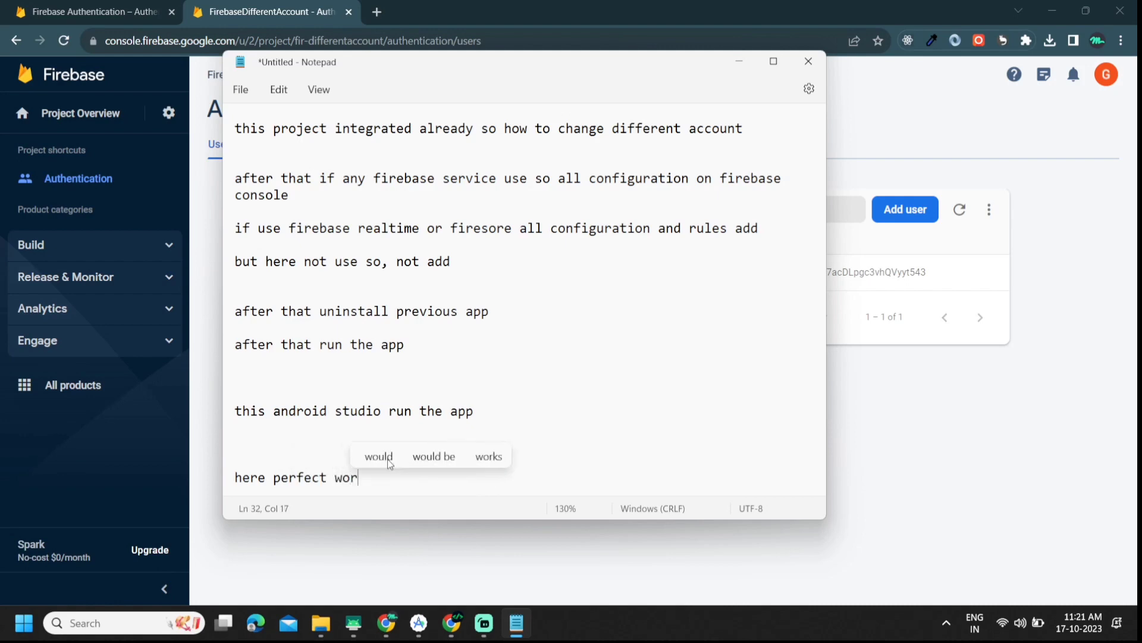
text(k)
key(Return)
key(Return)
key(Return)
key(Return)
key(Return)
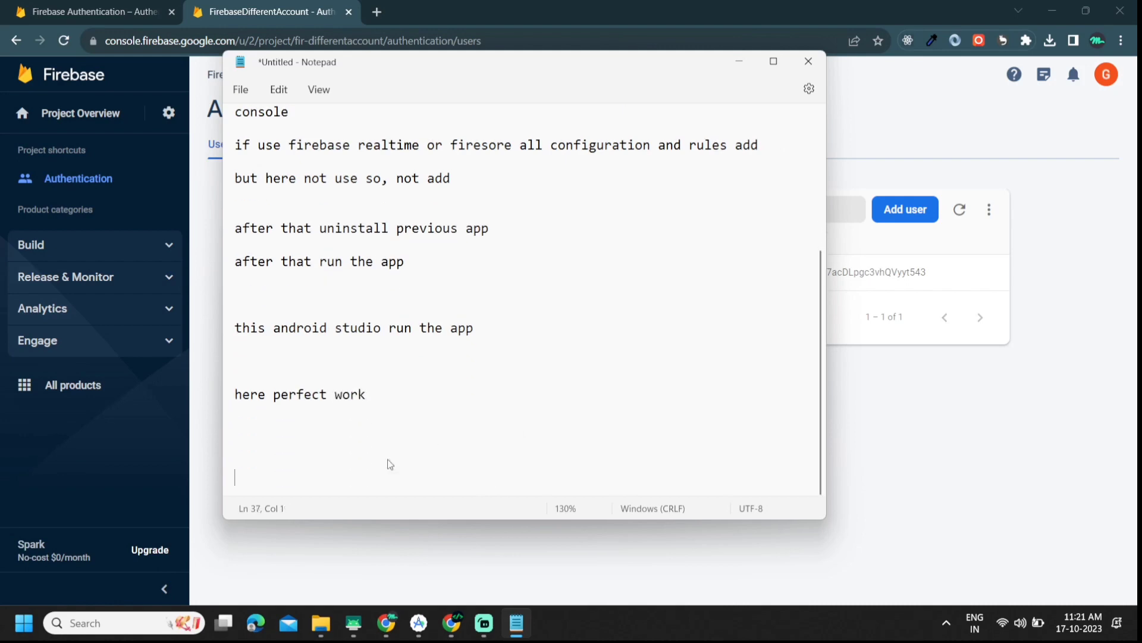
key(BackSpace)
Step: Add the tip 'if not work update firebase dependencies after that try'
text(if not )
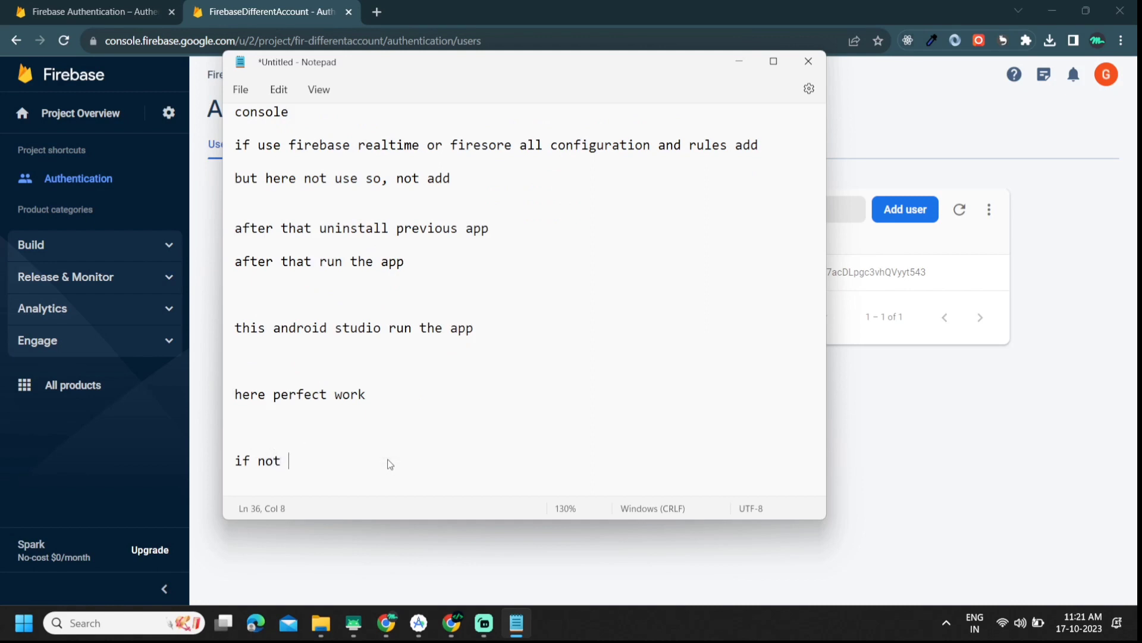
text(worl)
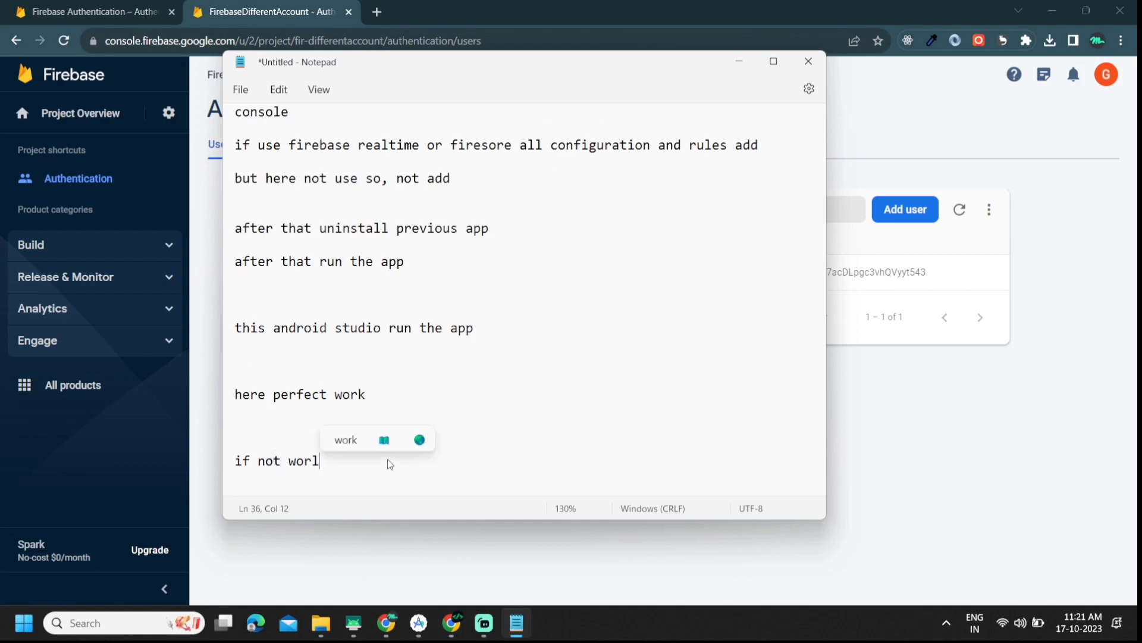
key(BackSpace)
text(k update )
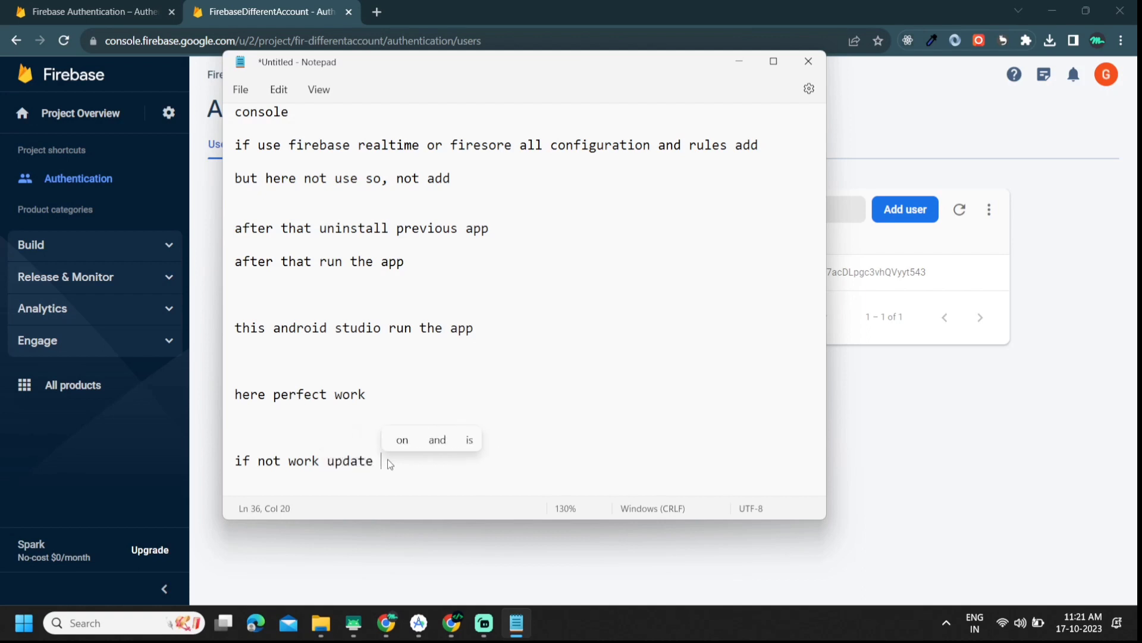
text(firebase )
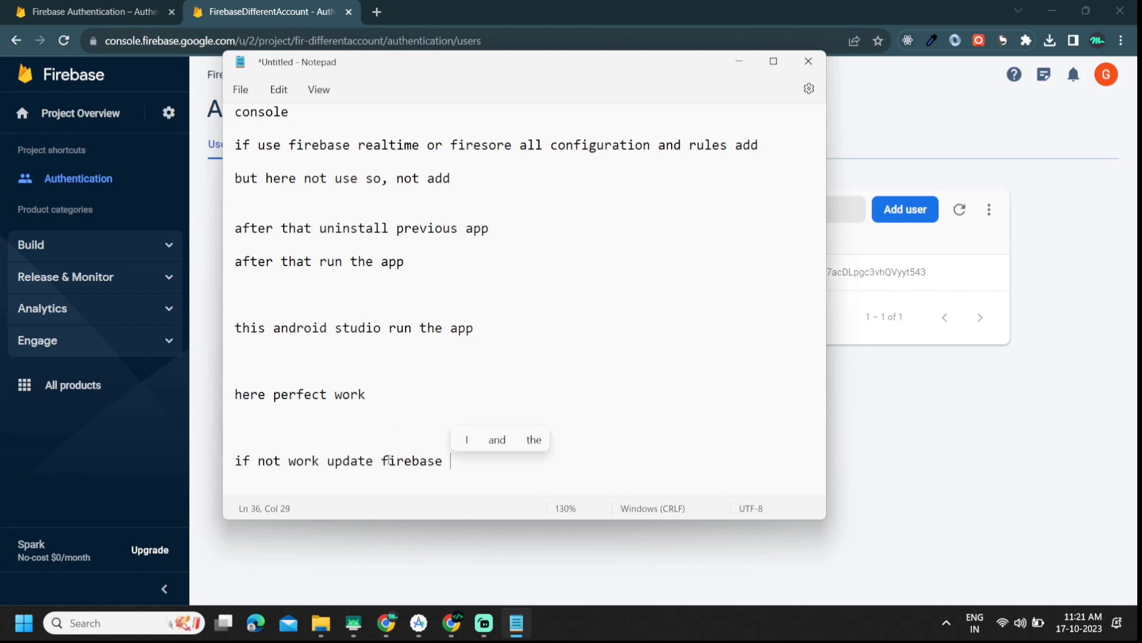
text(depenc)
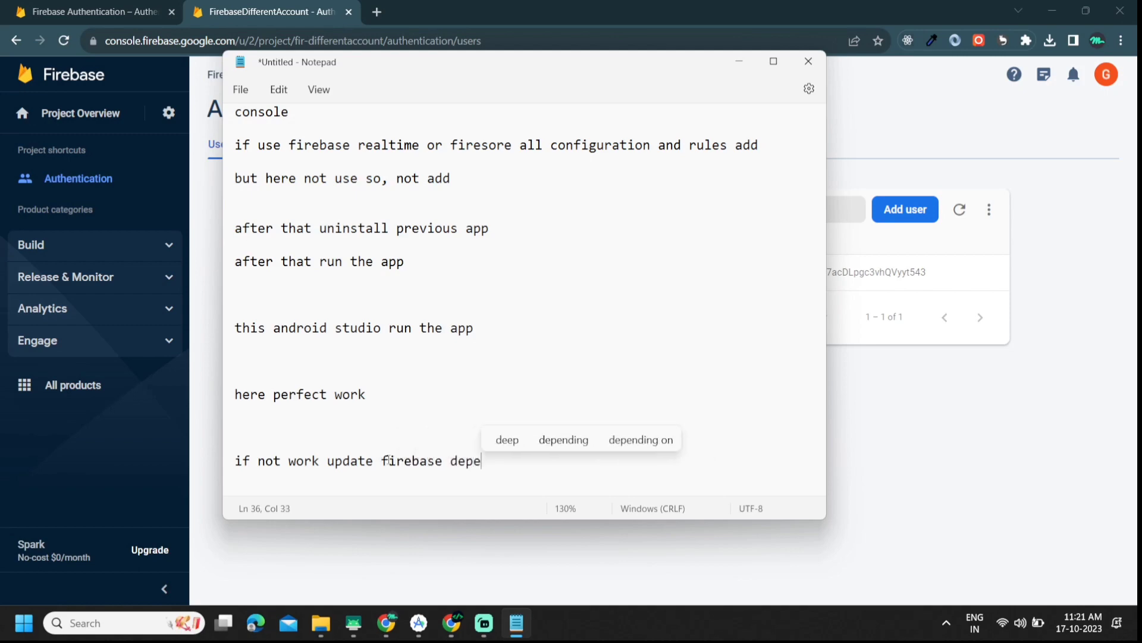
text(i)
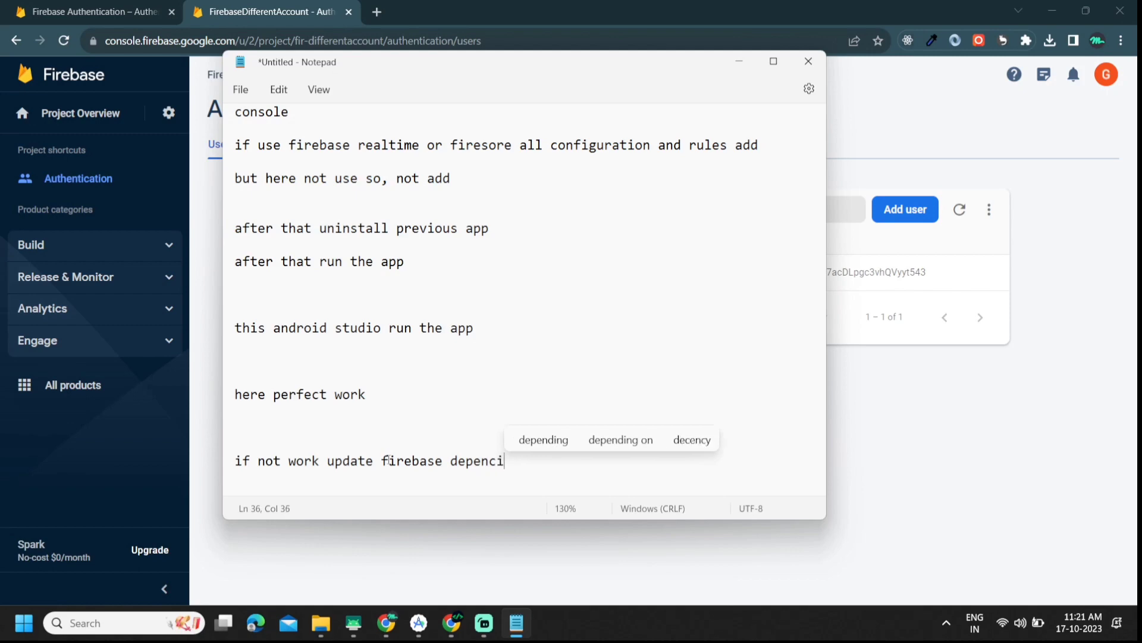
text(e)
key(BackSpace)
key(BackSpace)
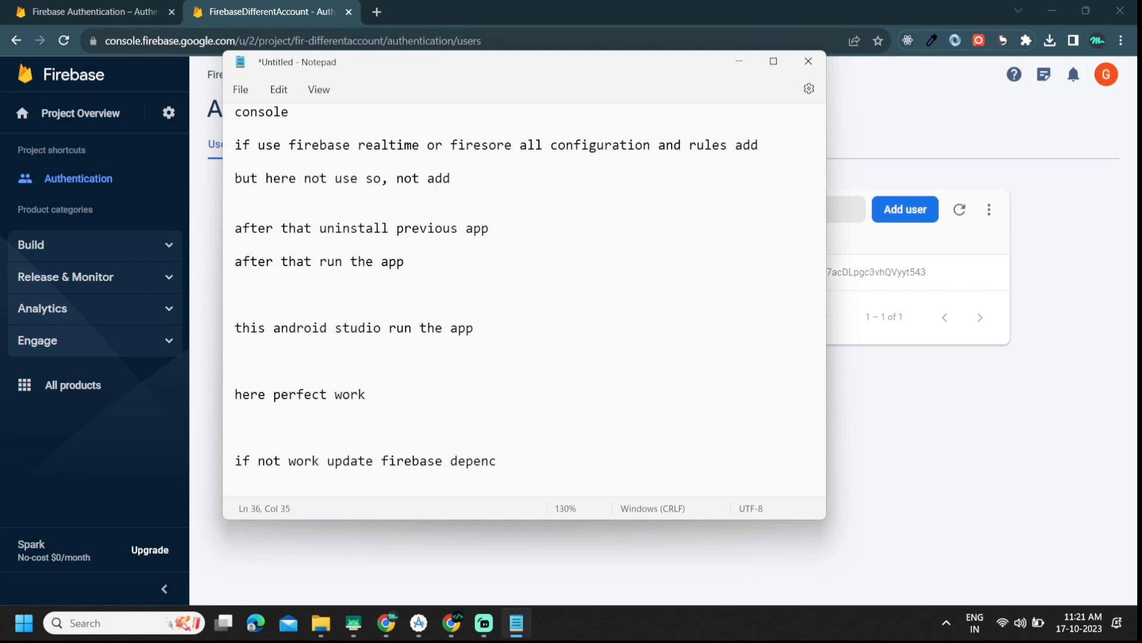
text(n)
key(BackSpace)
key(BackSpace)
text(dencies)
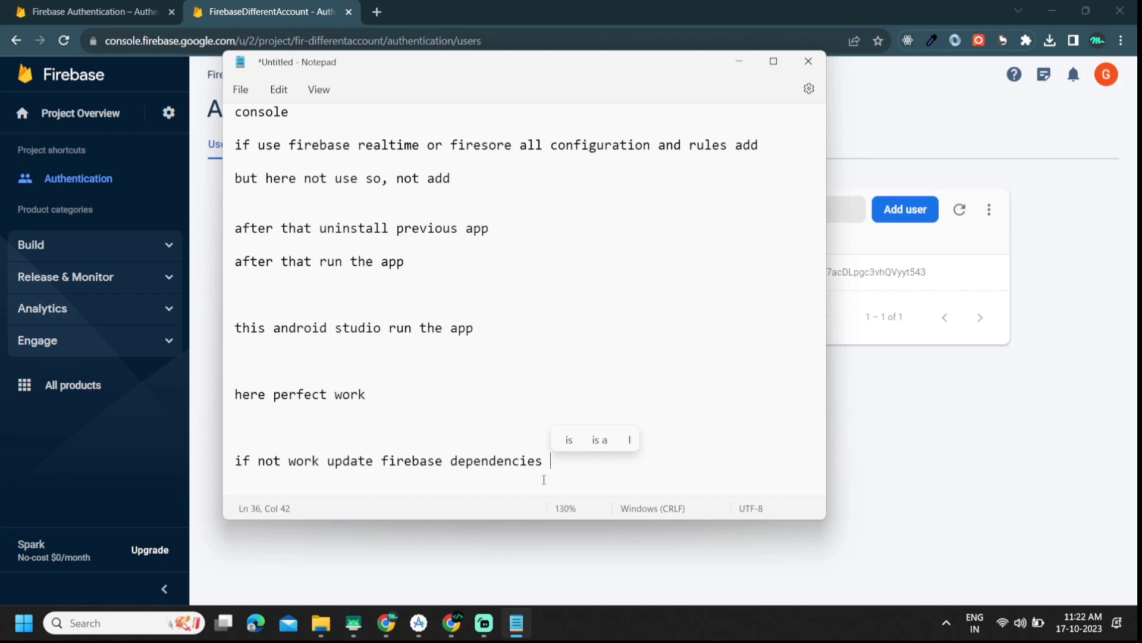
text( after)
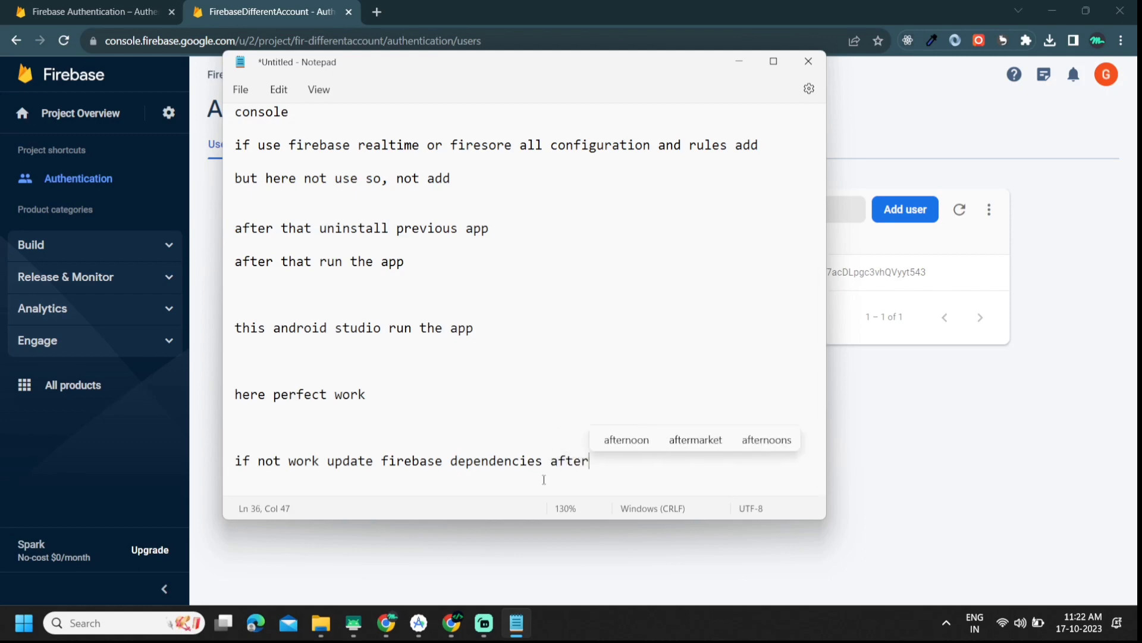
text( that try)
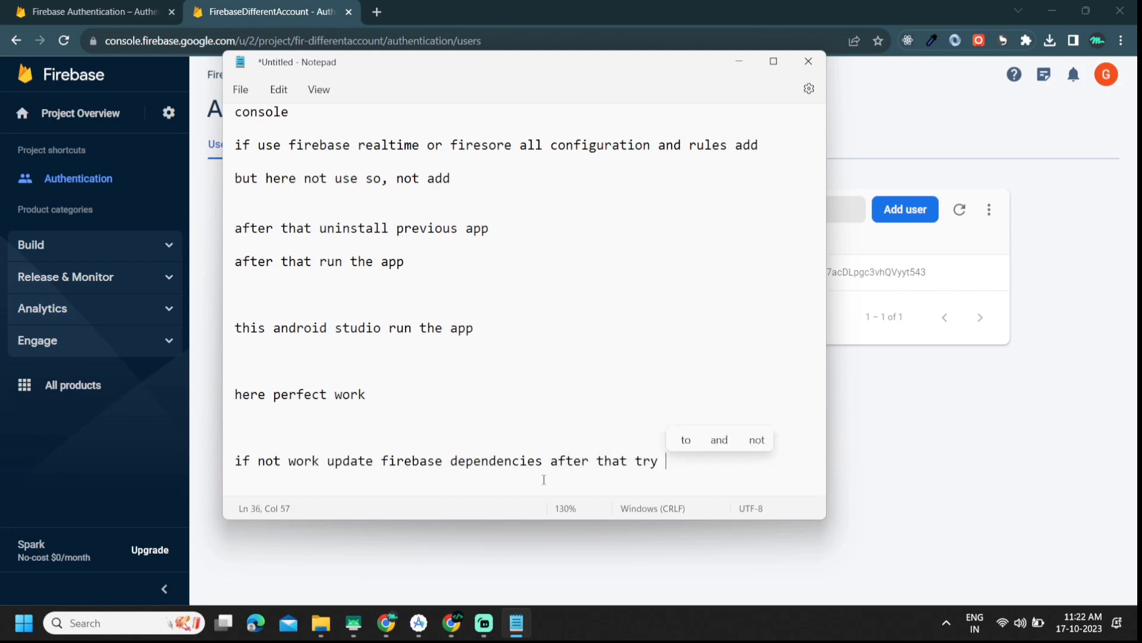
key(Return)
key(Return)
key(Return)
key(Return)
key(Return)
key(Return)
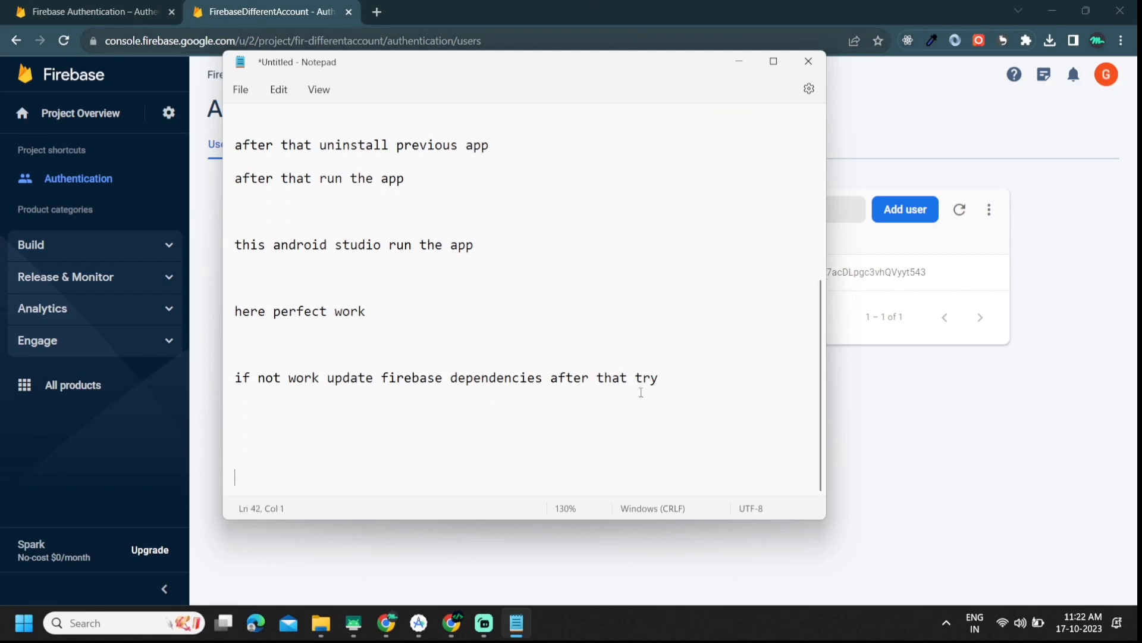
key(BackSpace)
key(BackSpace)
key(BackSpace)
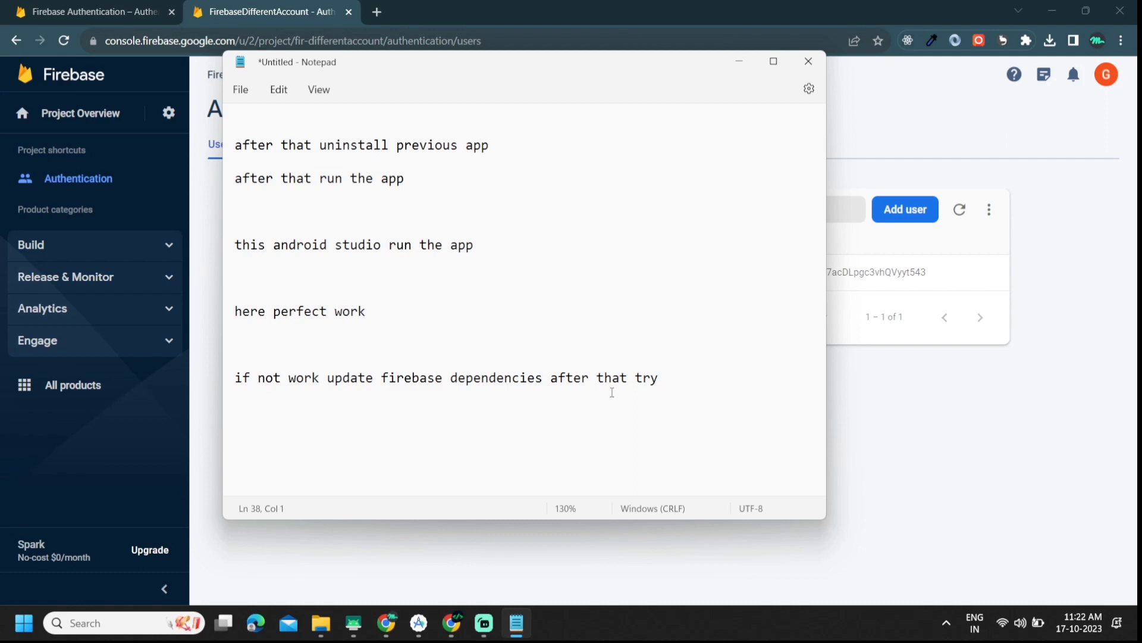
Step: Add 'if after that also it not work second way followed' below the dependencies tip
text(if )
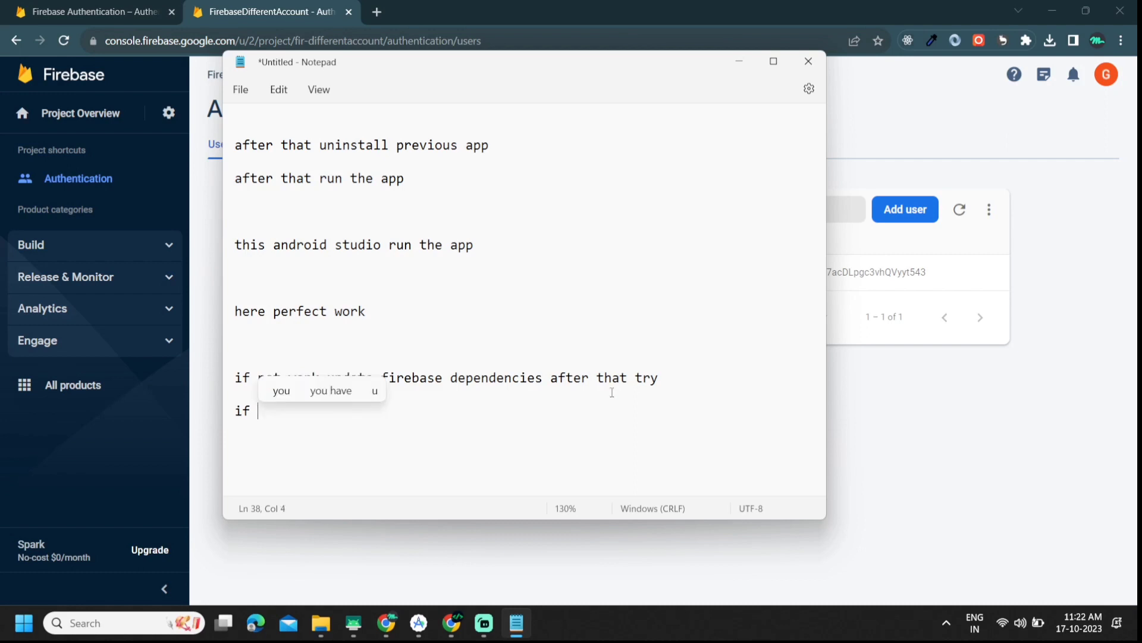
text(after )
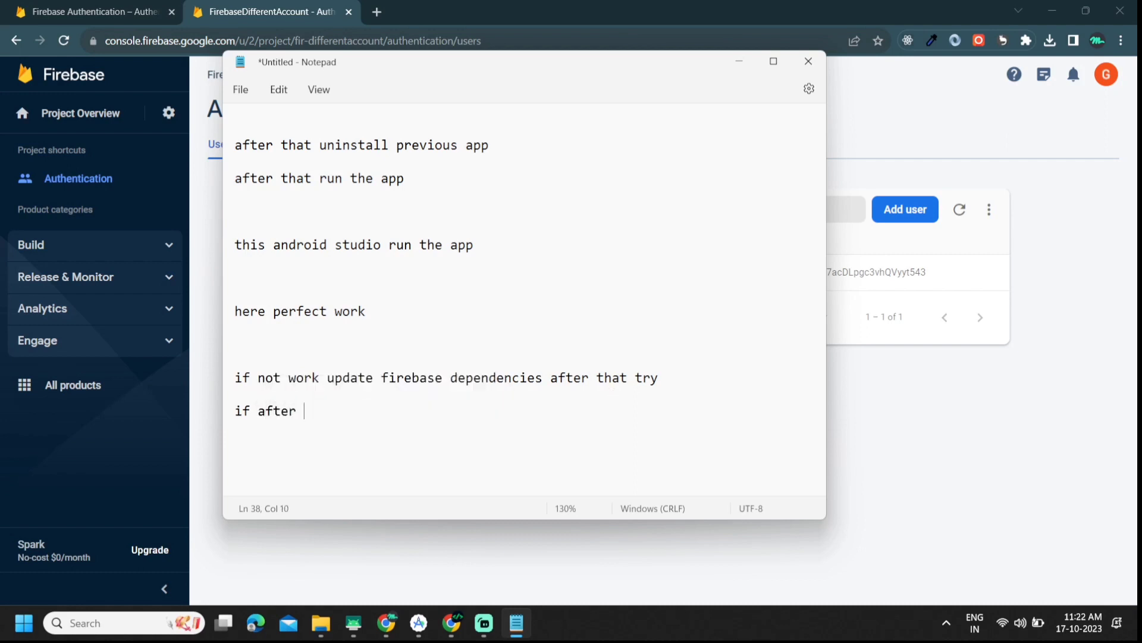
text(that also )
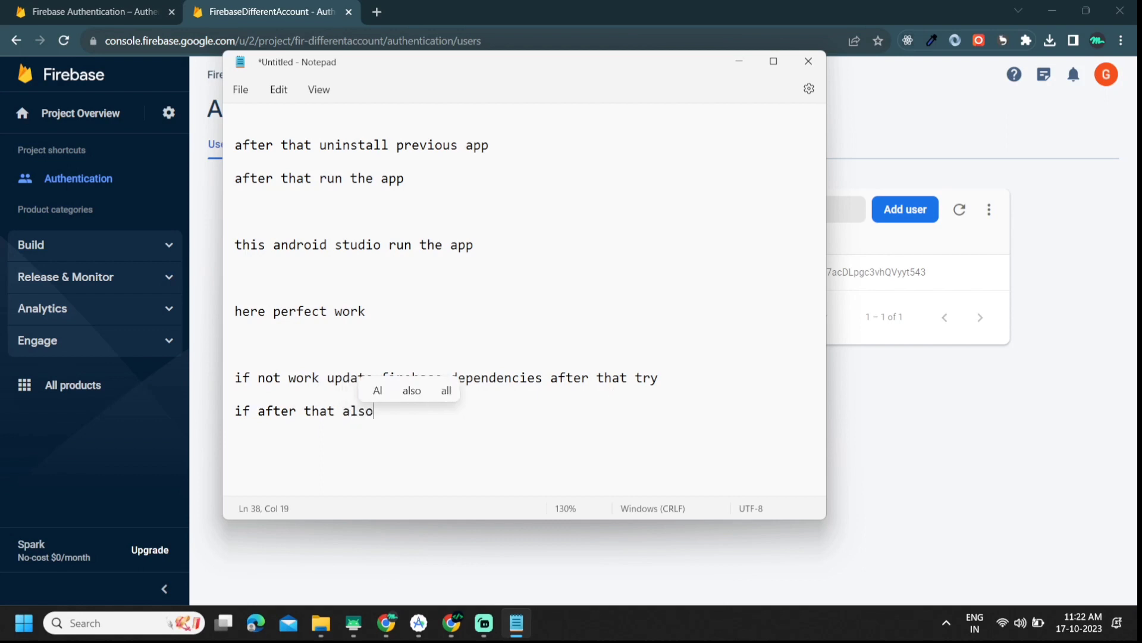
text(it not eor)
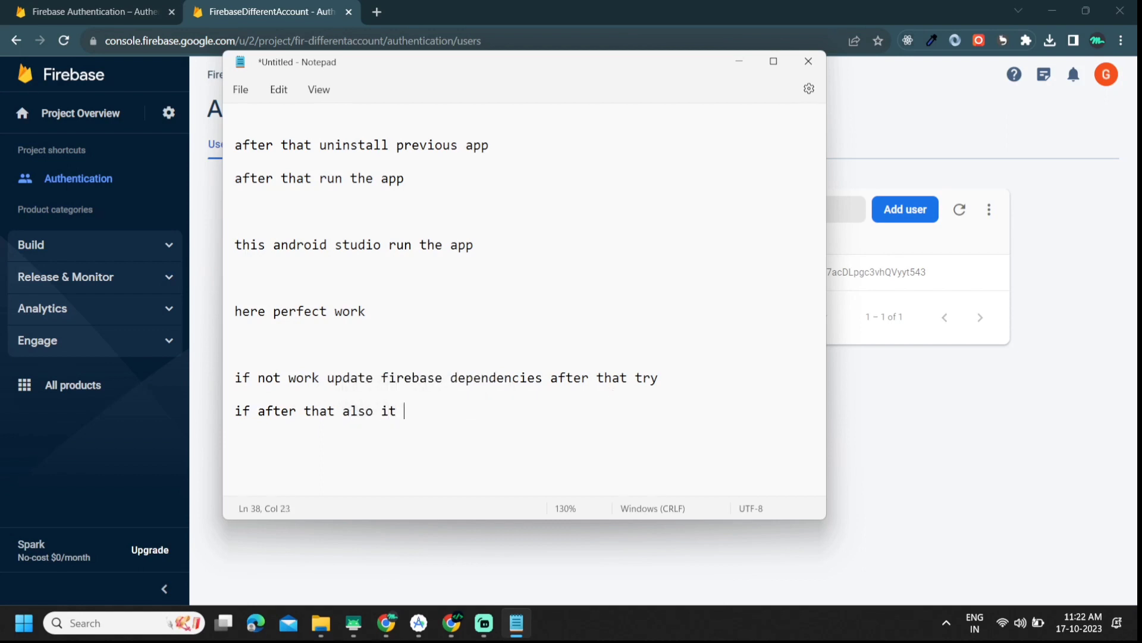
key(BackSpace)
key(BackSpace)
key(BackSpace)
text(work )
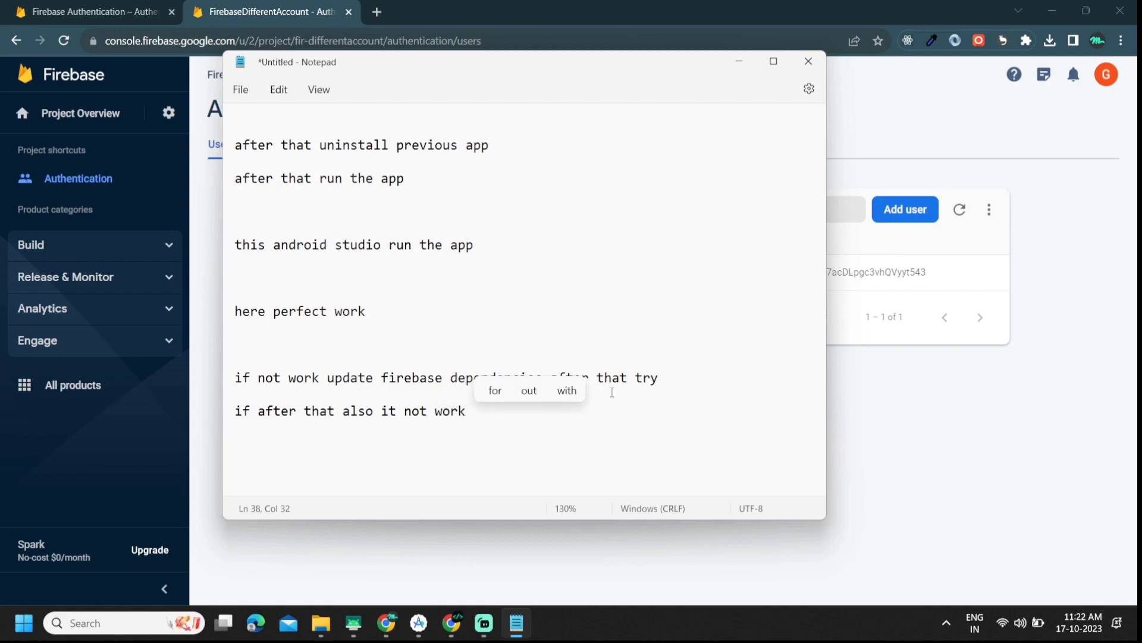
text(second w)
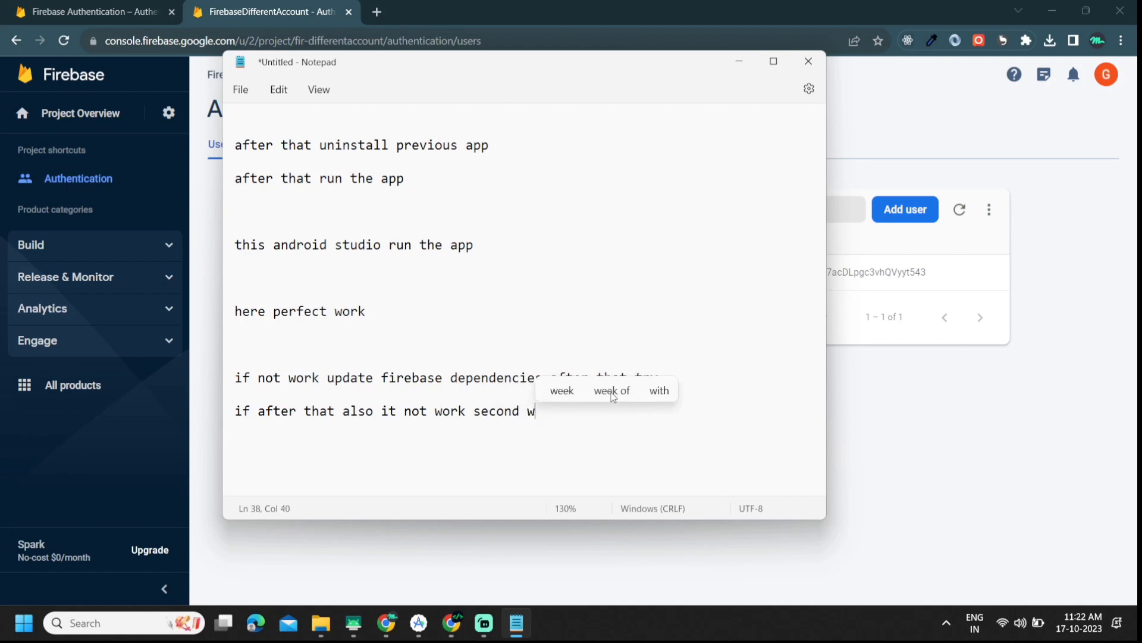
text(ay )
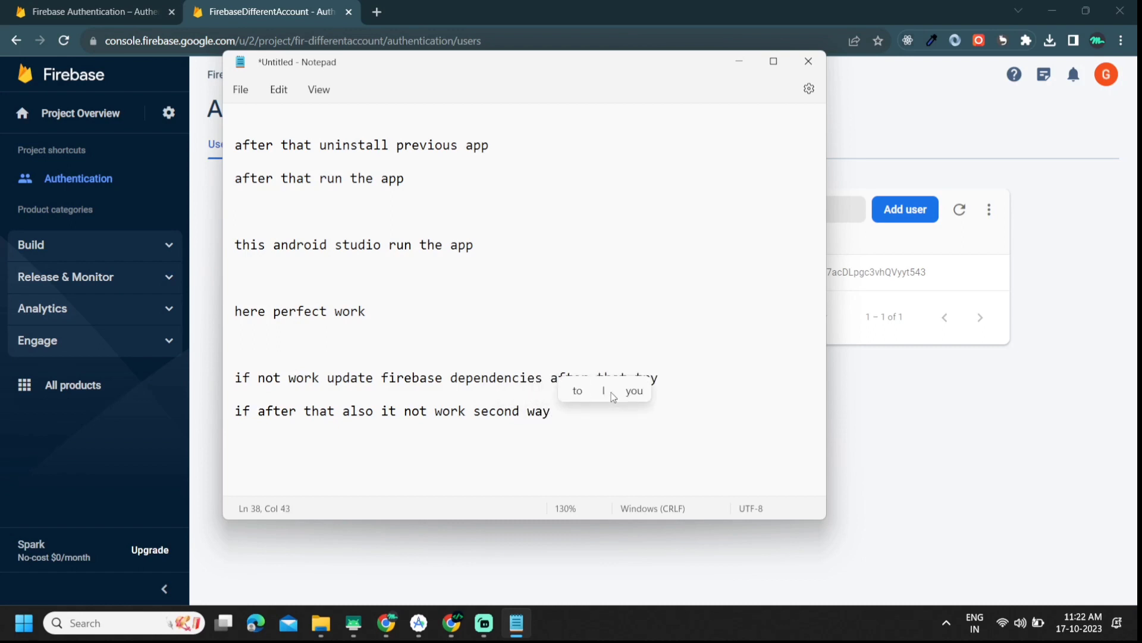
text(t)
key(BackSpace)
text(follow)
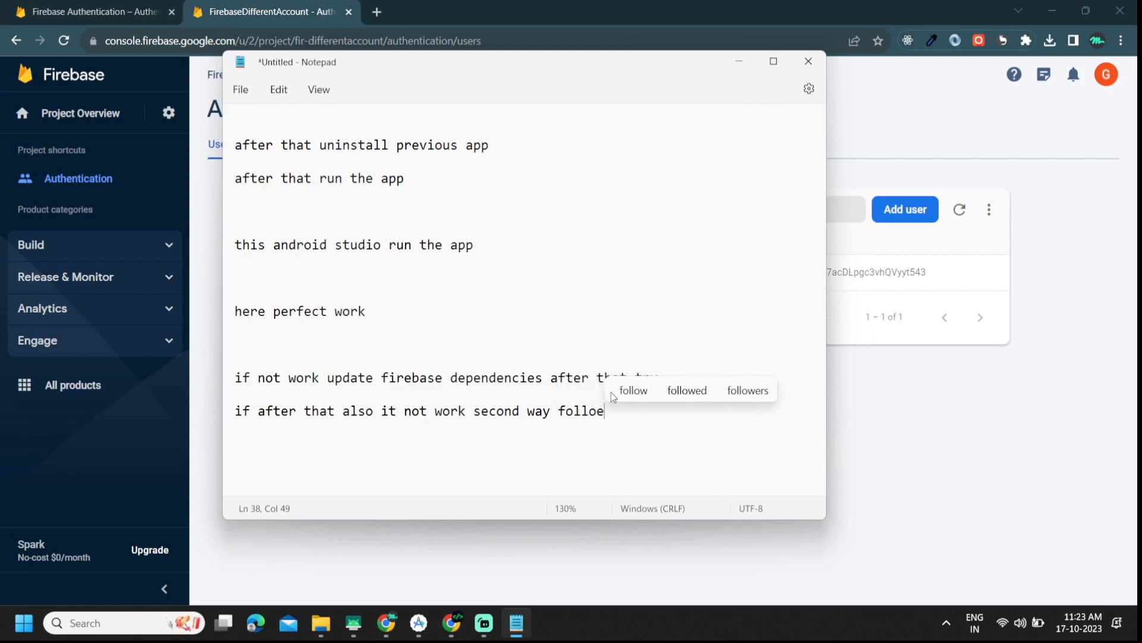
text(ed)
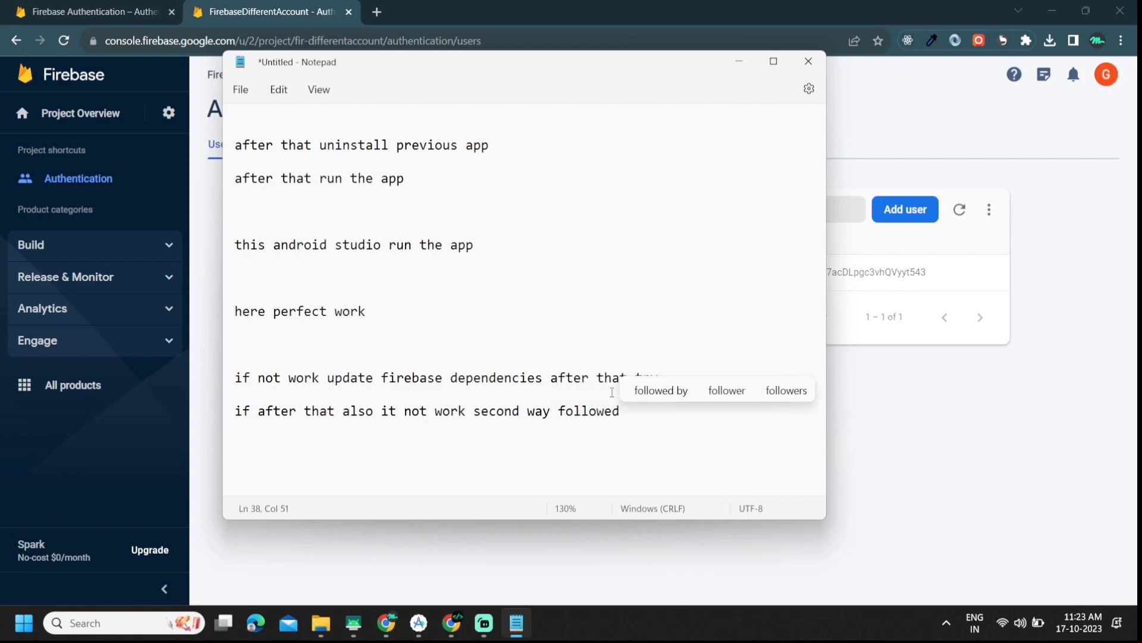
key(Return)
key(Return)
key(Return)
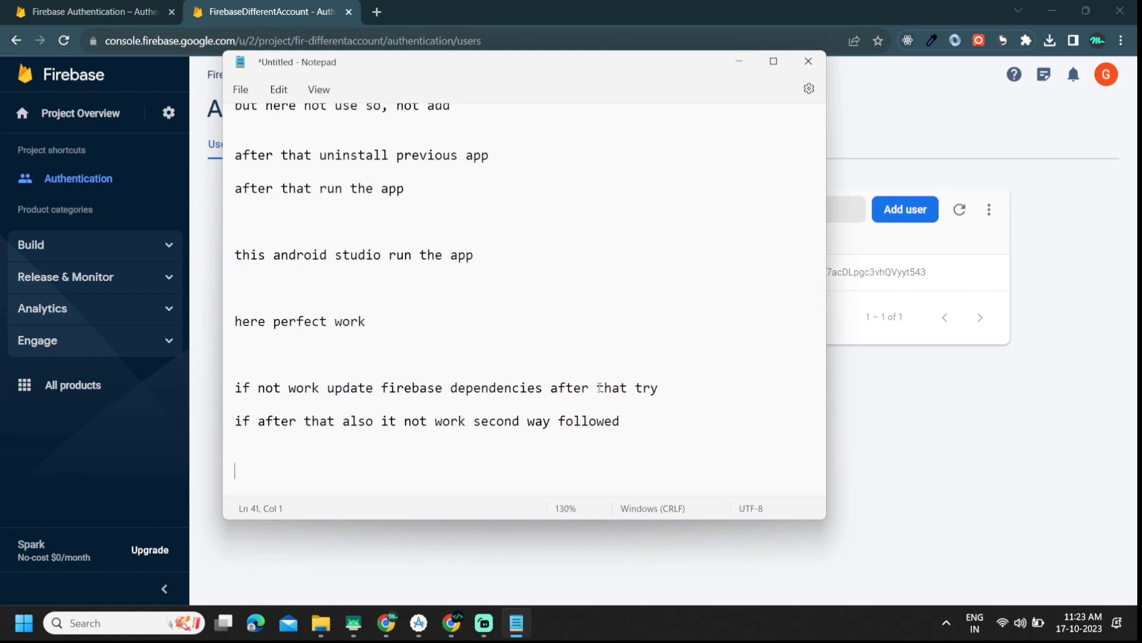
Step: List the second way's first steps: 'first create new project', then firebase integration
text(first create )
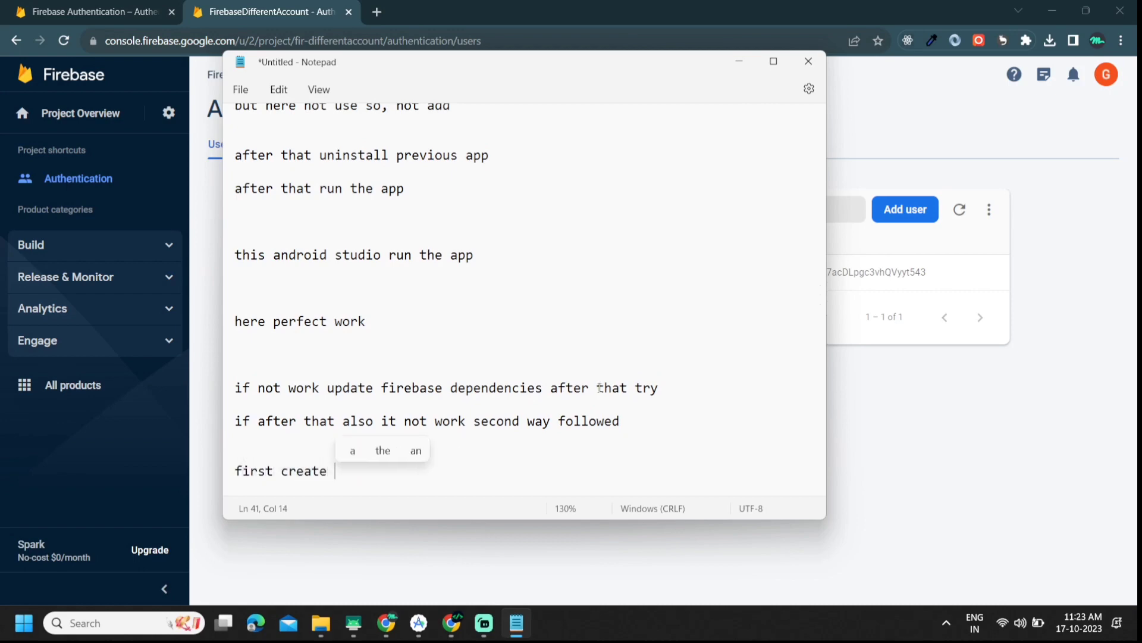
text(new project)
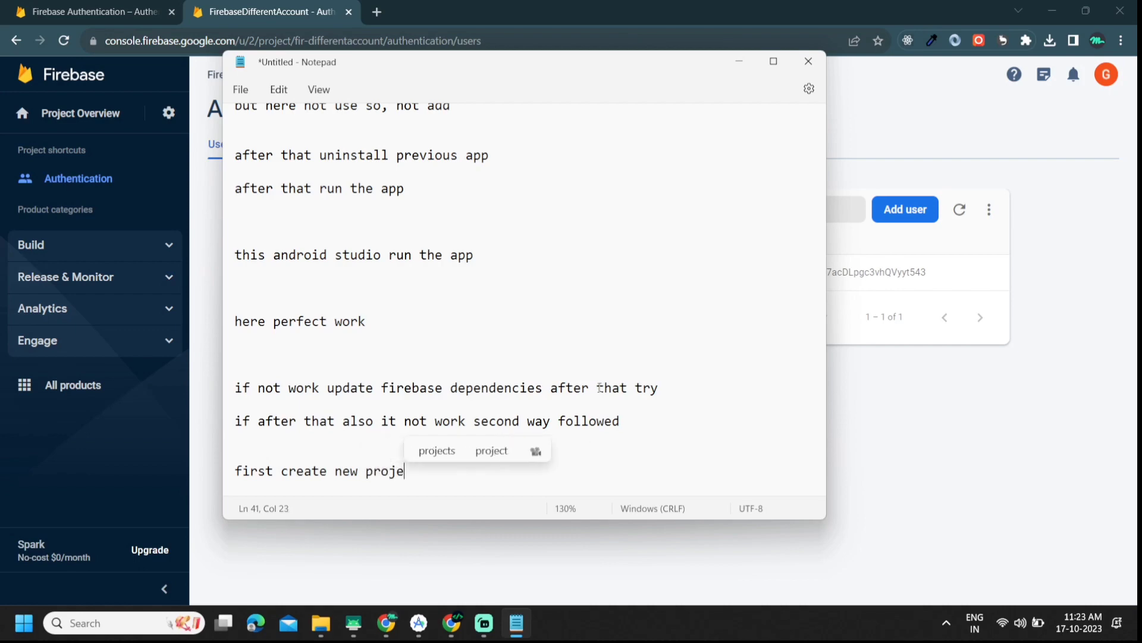
key(Return)
key(Return)
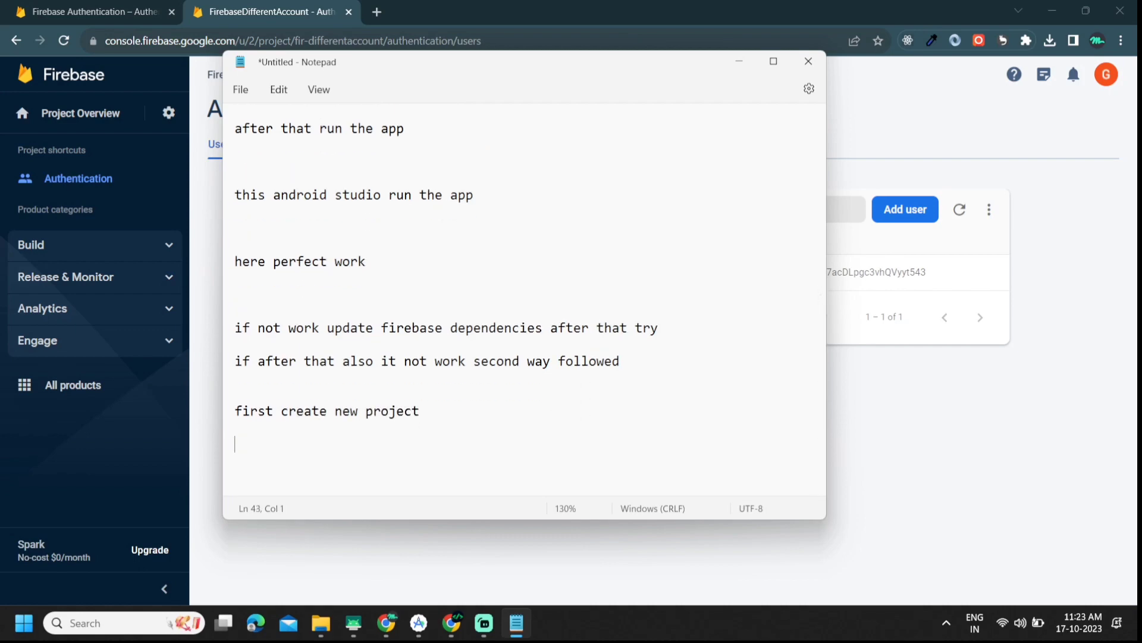
text(after that )
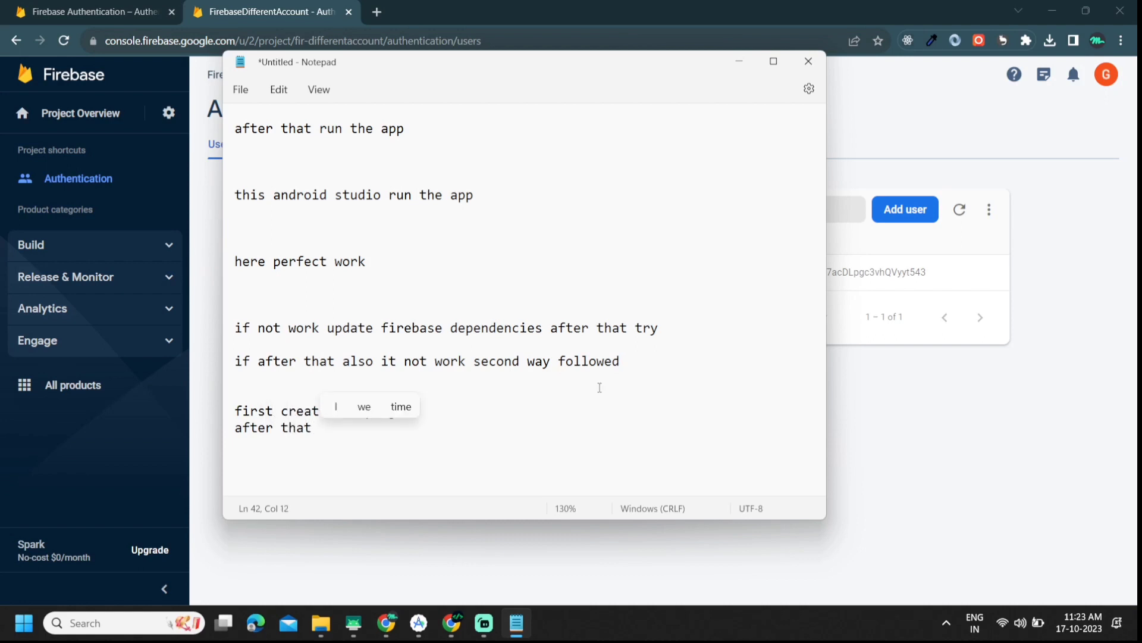
text(firs)
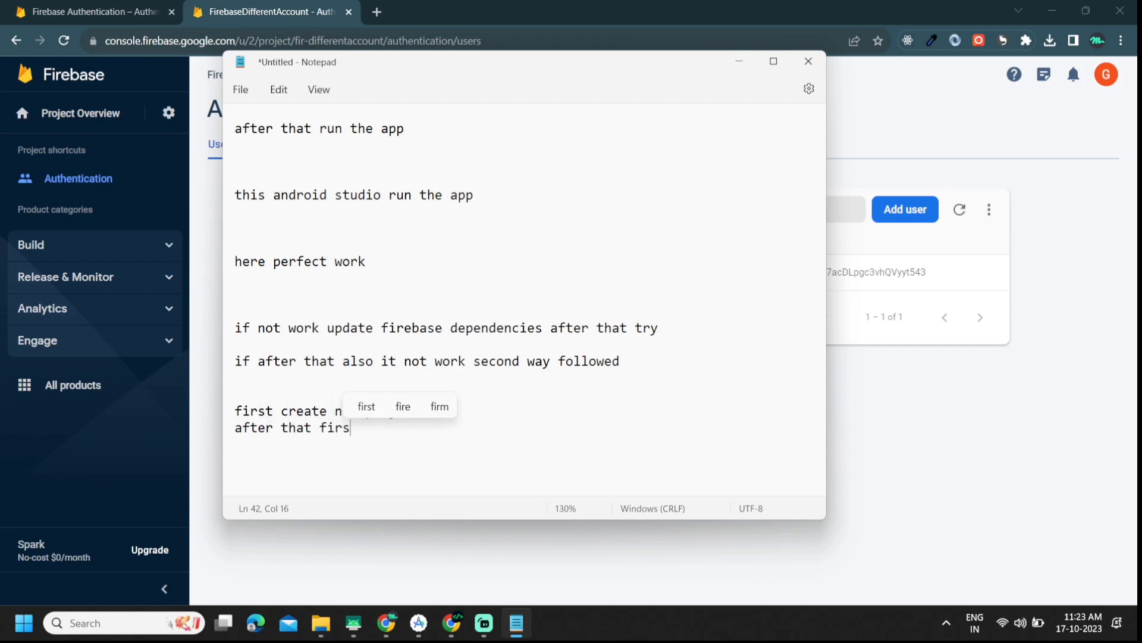
text(t fire)
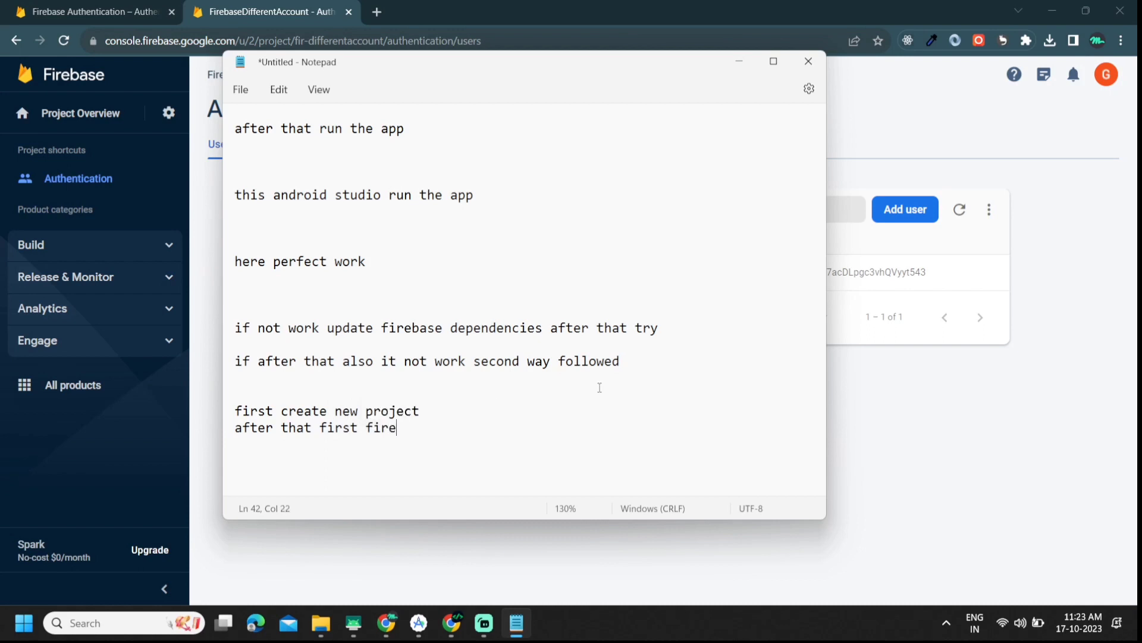
text(base integr)
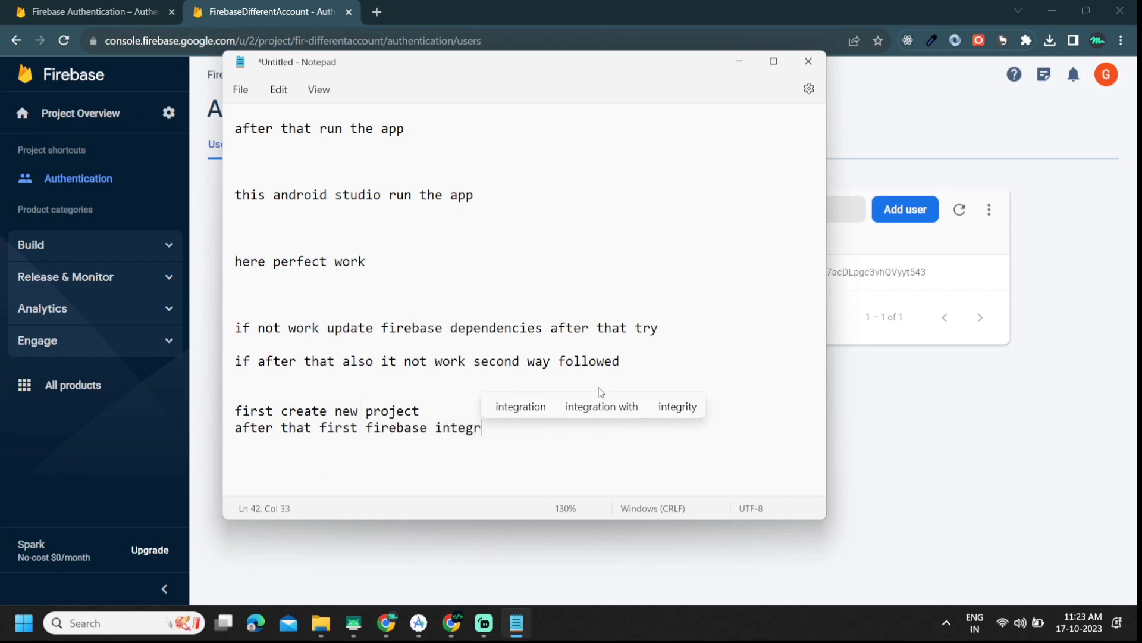
text(act)
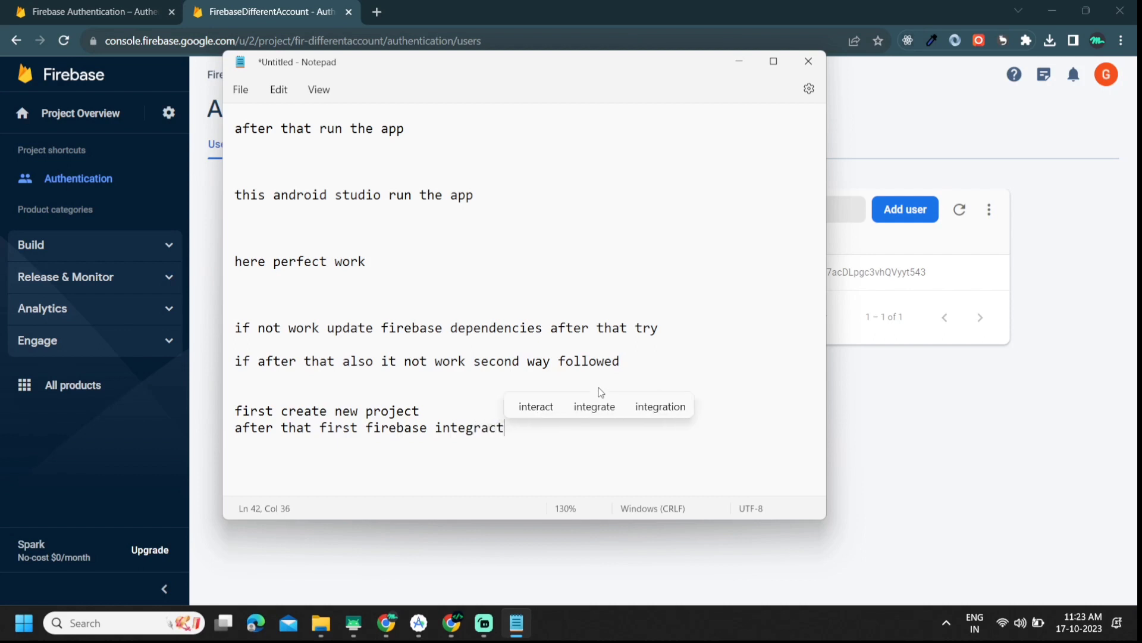
click(595, 406)
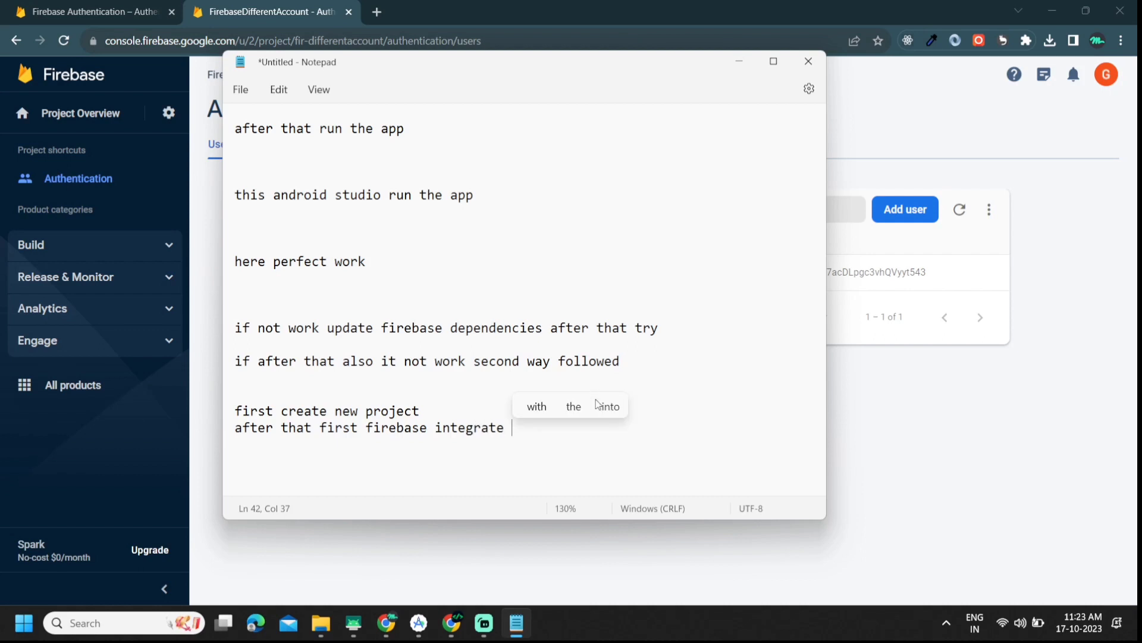
text(after that)
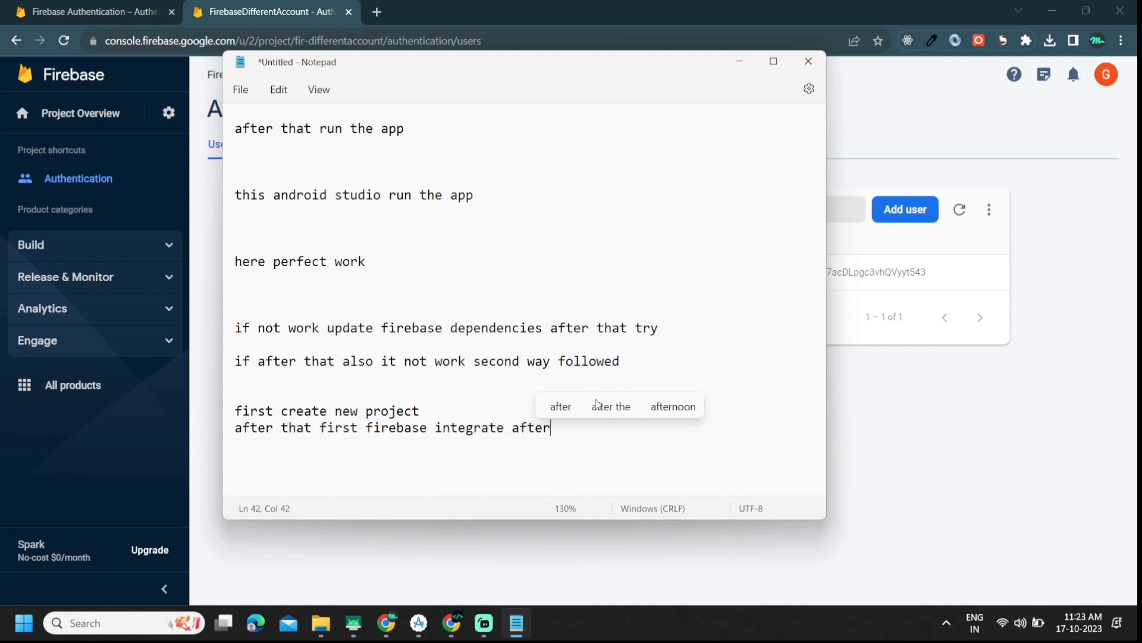
key(Return)
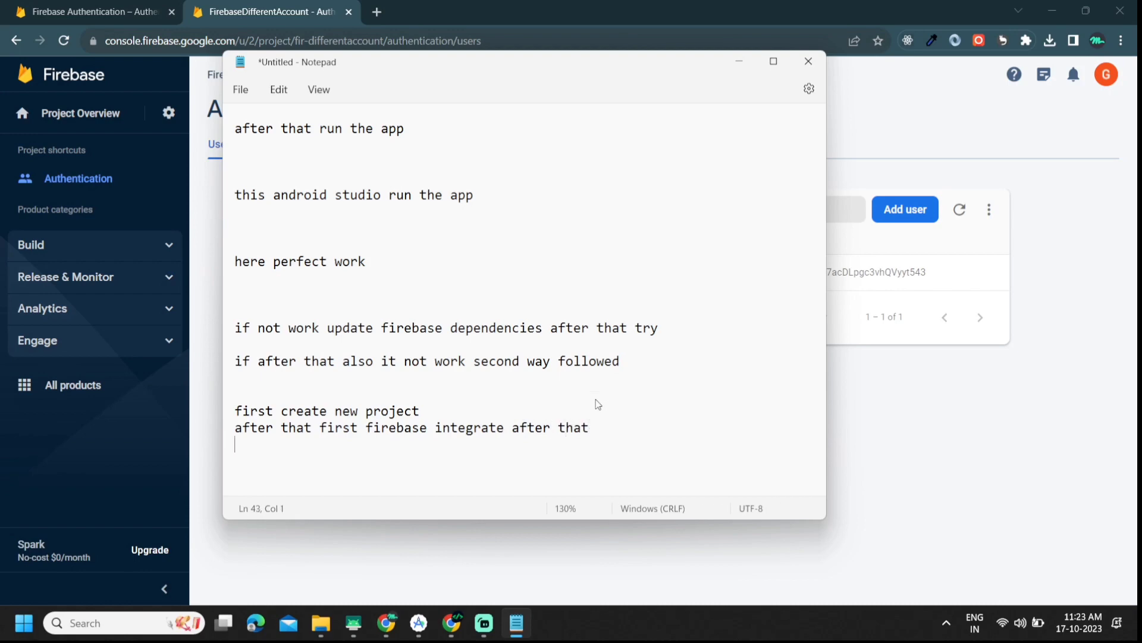
Step: Add 'after that all file add one by one run the app' below the integration step
text(one)
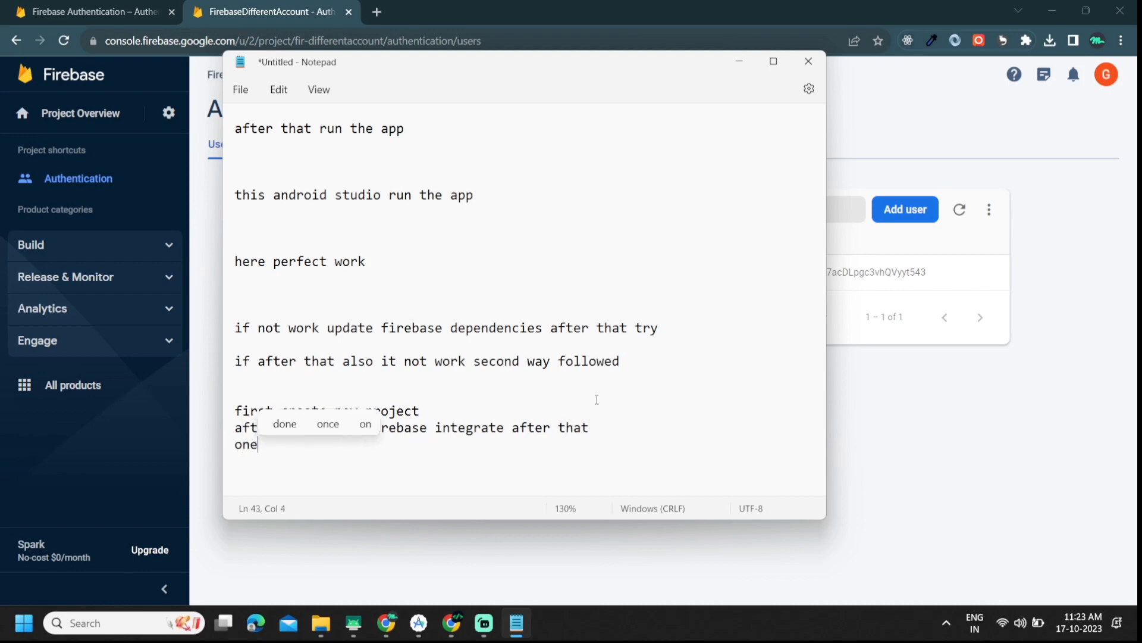
key(ctrl+z)
key(BackSpace)
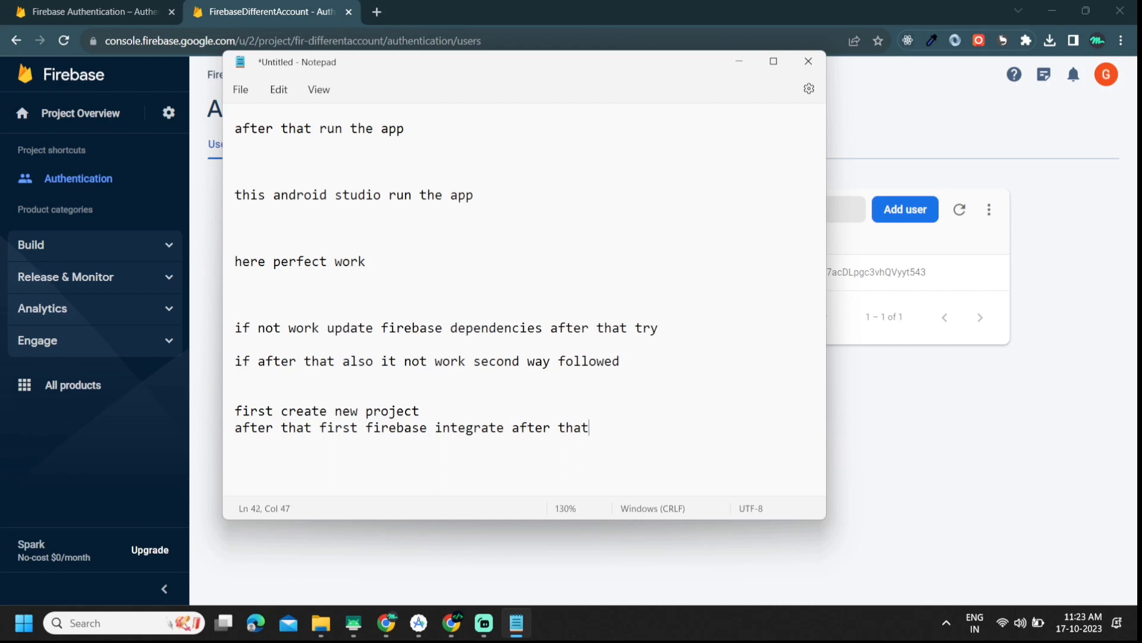
text(run the app)
key(Return)
key(Return)
text(after that )
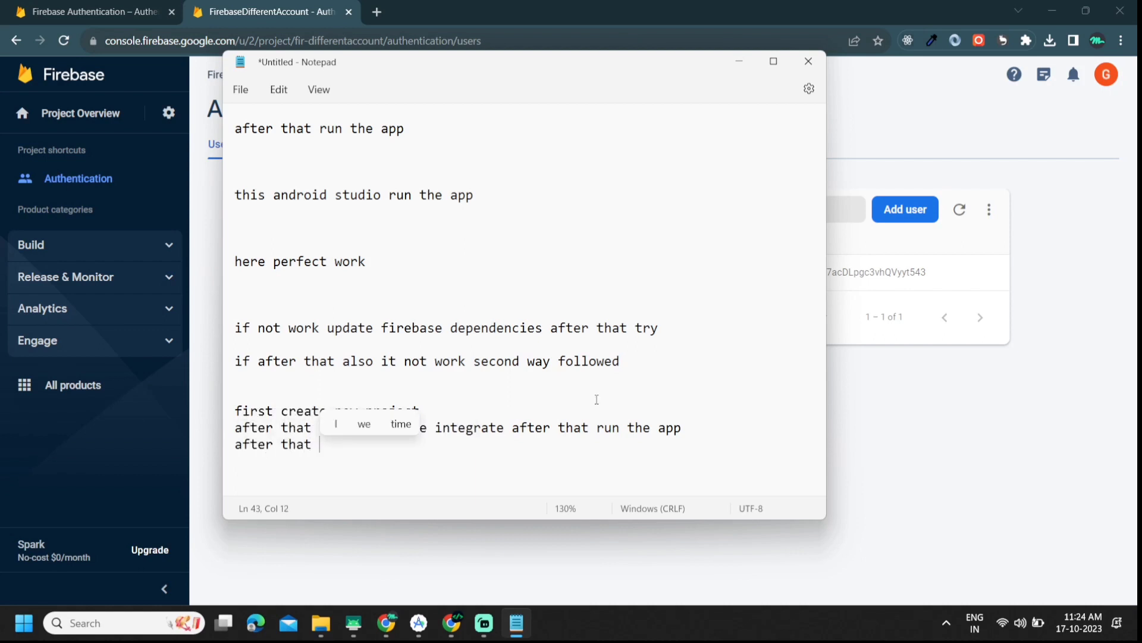
text(all file)
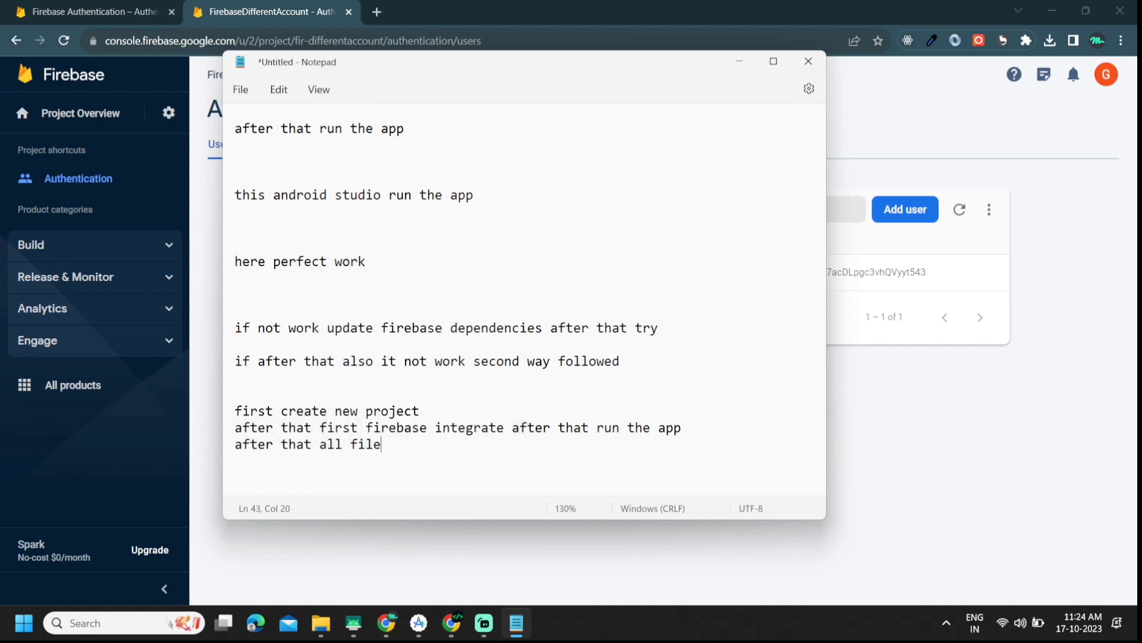
text( add one )
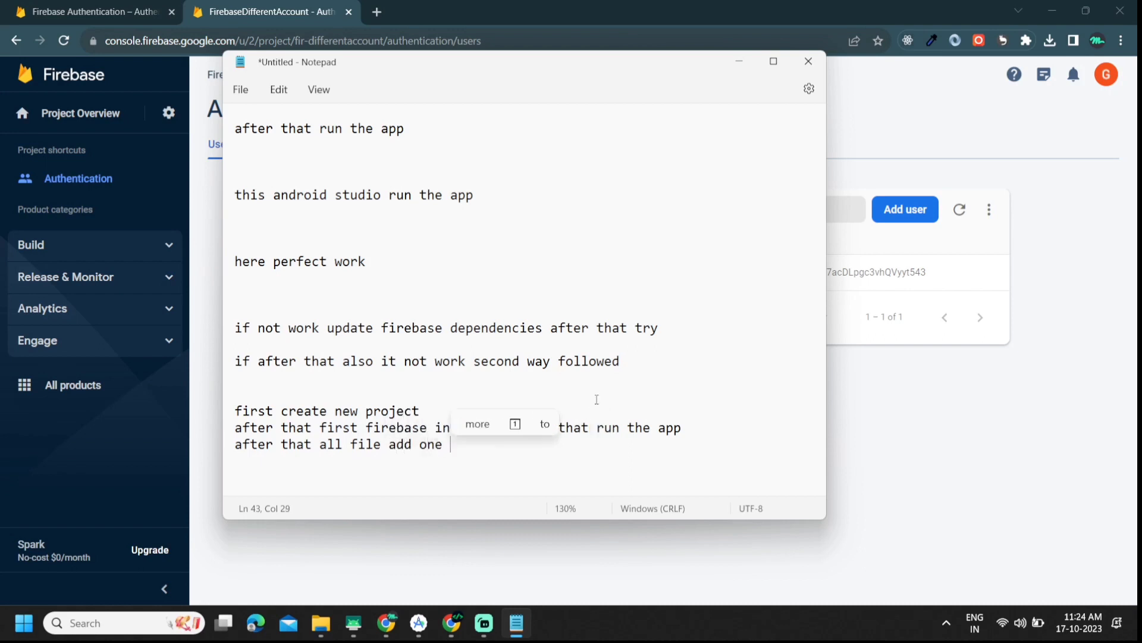
text(by one)
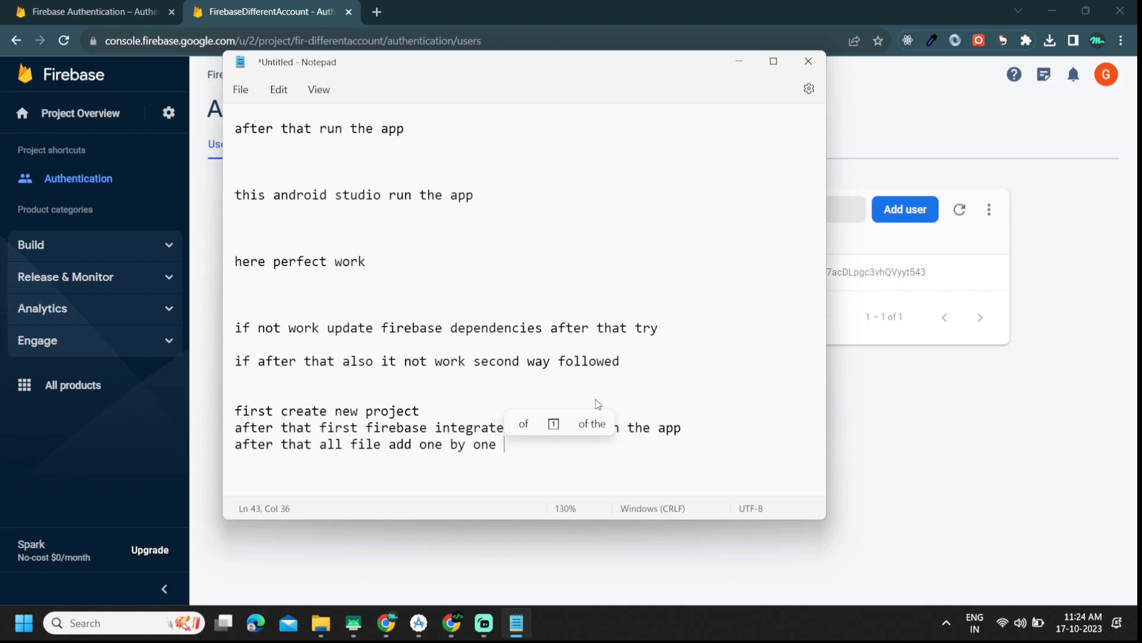
key(Return)
key(BackSpace)
text(run)
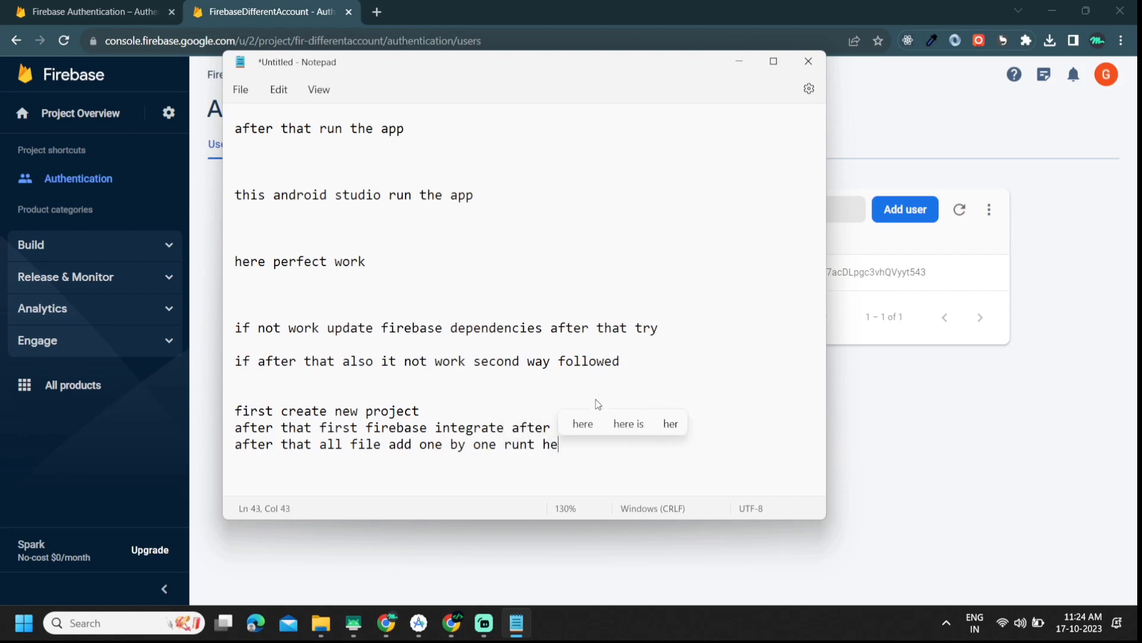
text( the app)
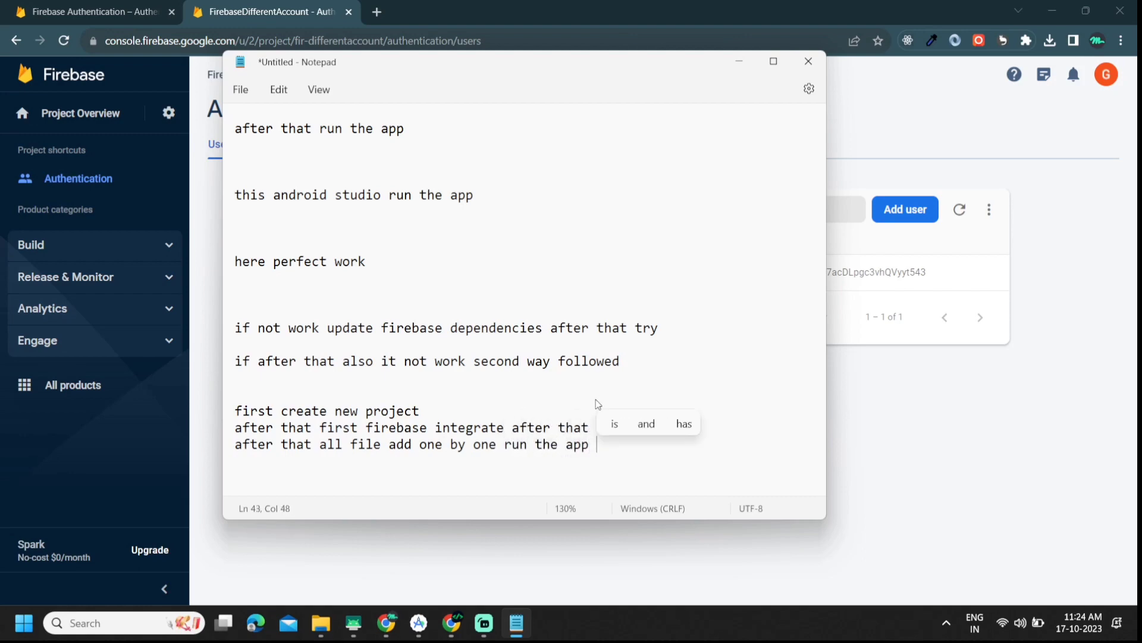
key(Return)
key(Return)
key(Return)
Step: Write the conclusion 'this all step follow so, defiantly app is also app and work'
scroll(598, 403, down, 1)
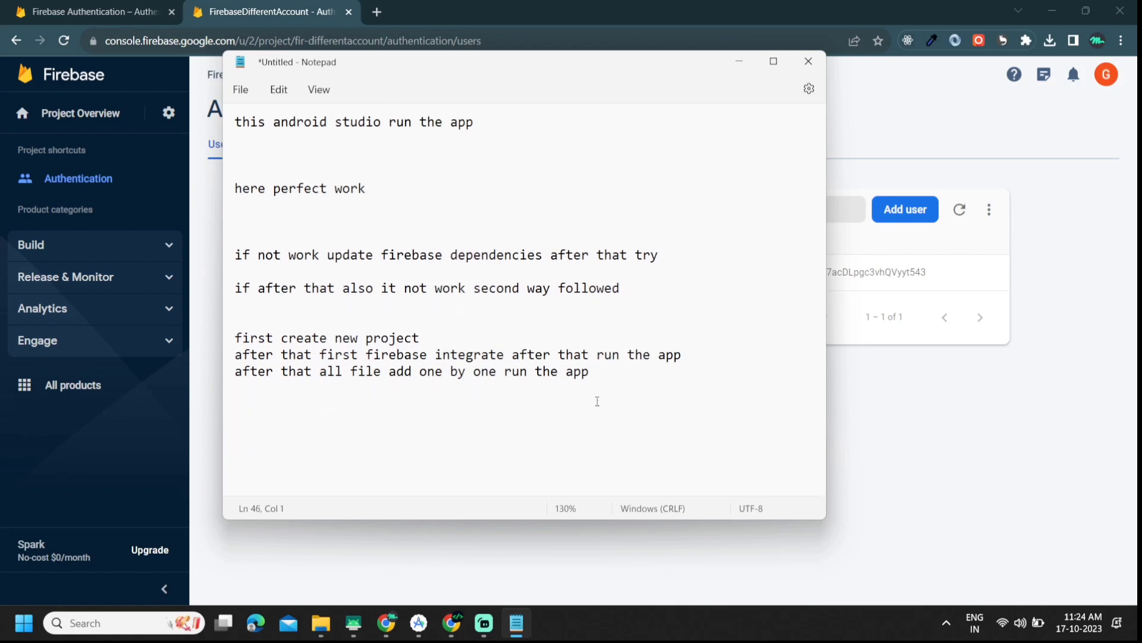
text(th)
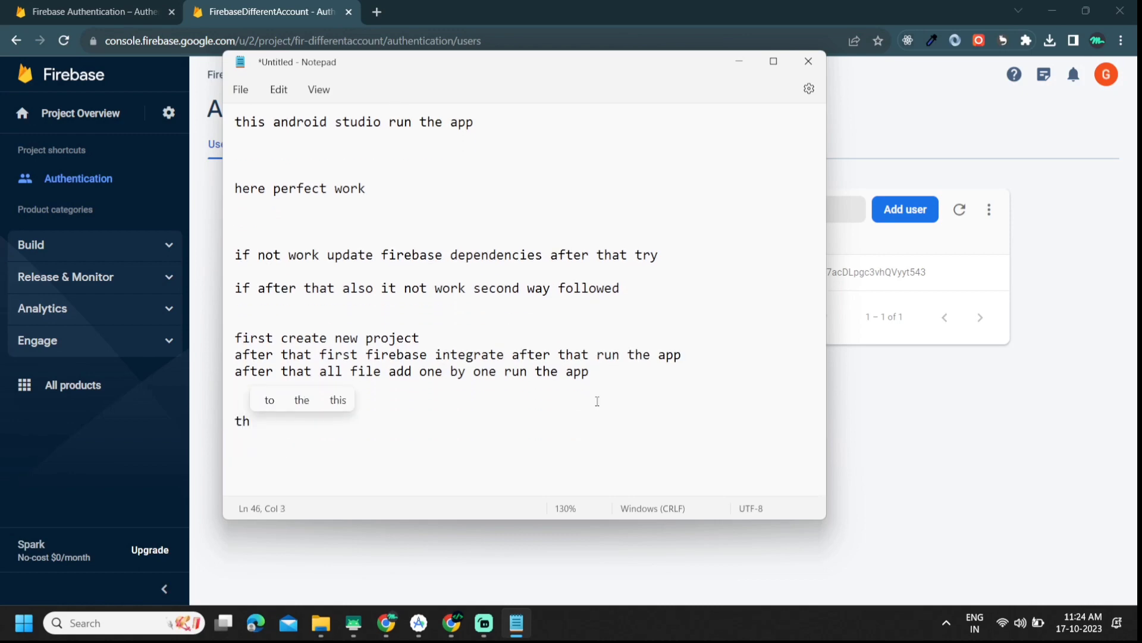
text(is al)
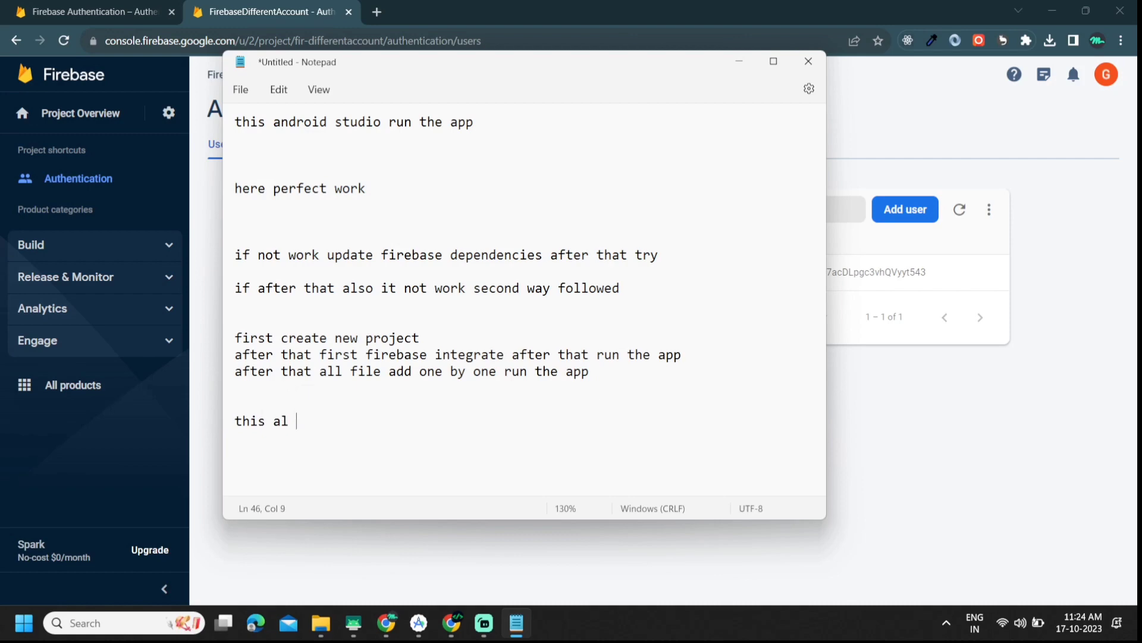
text(l step )
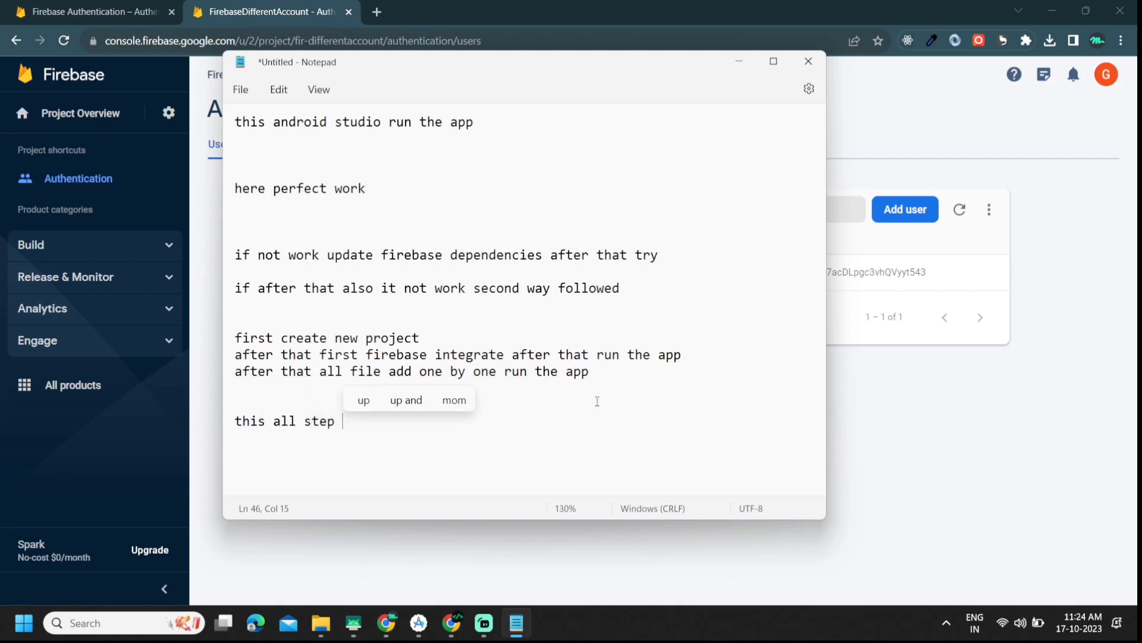
text(follow)
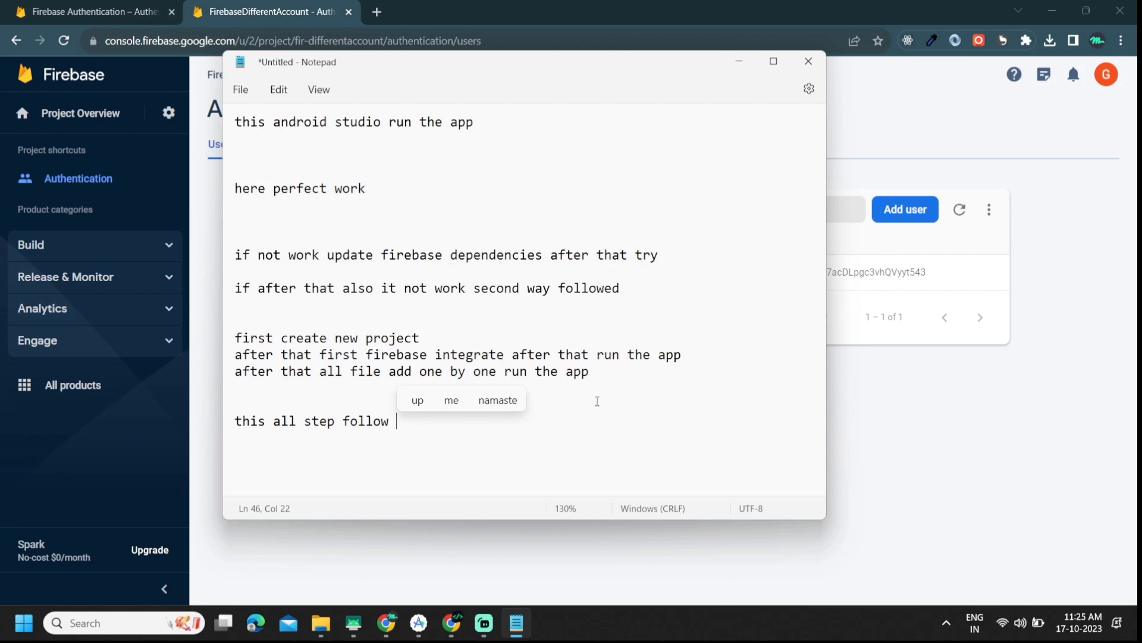
text(so,)
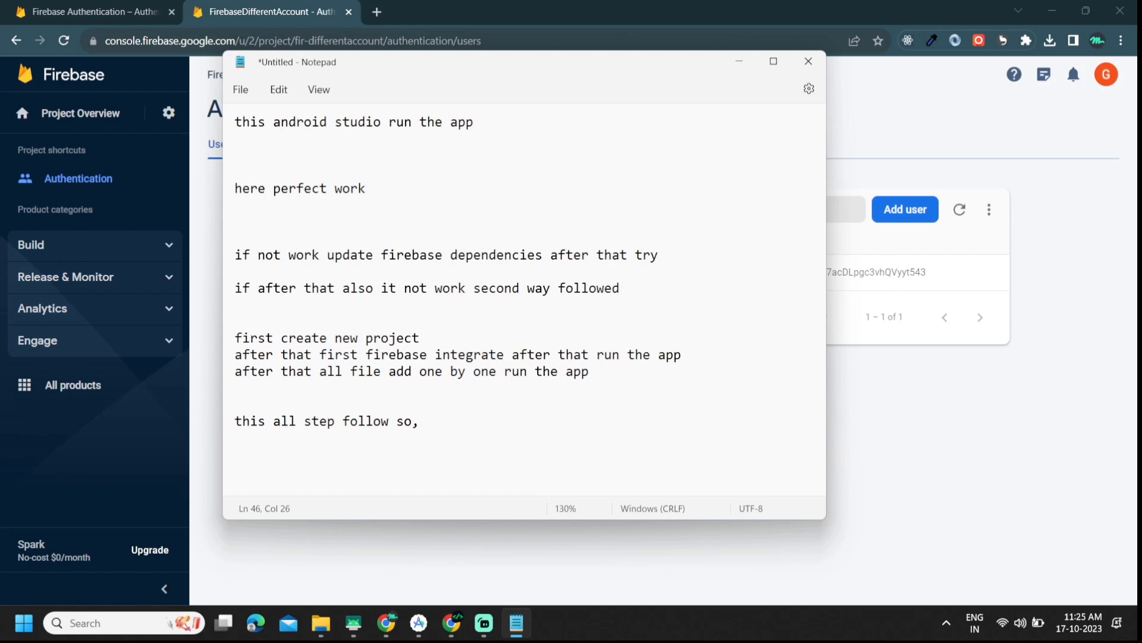
text( diffe)
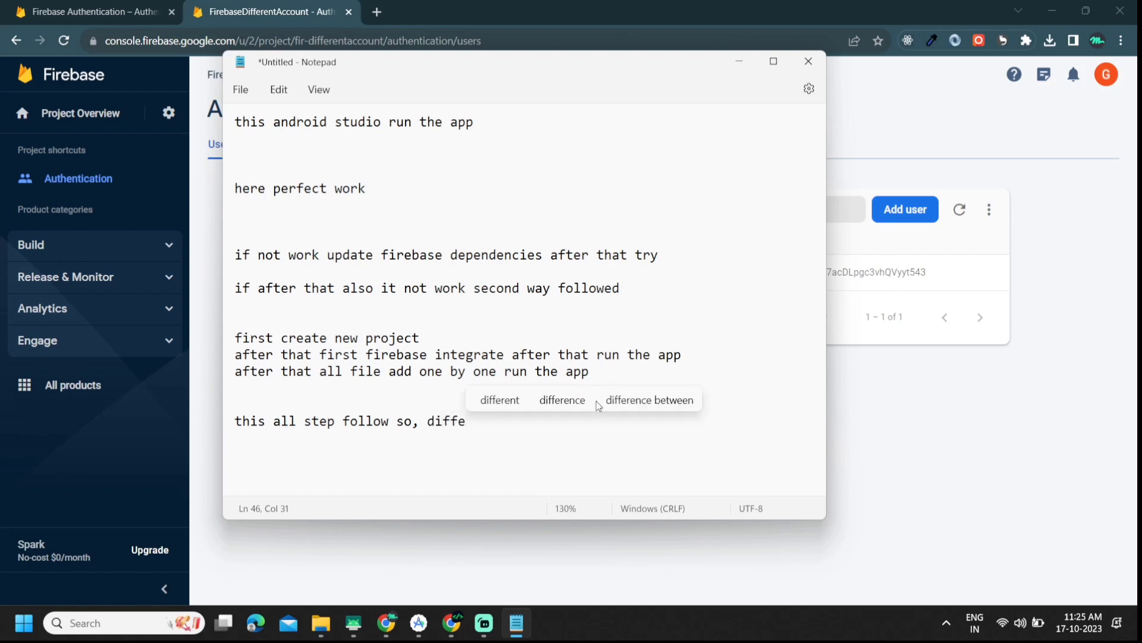
key(BackSpace)
key(BackSpace)
key(BackSpace)
key(BackSpace)
text(efiantly )
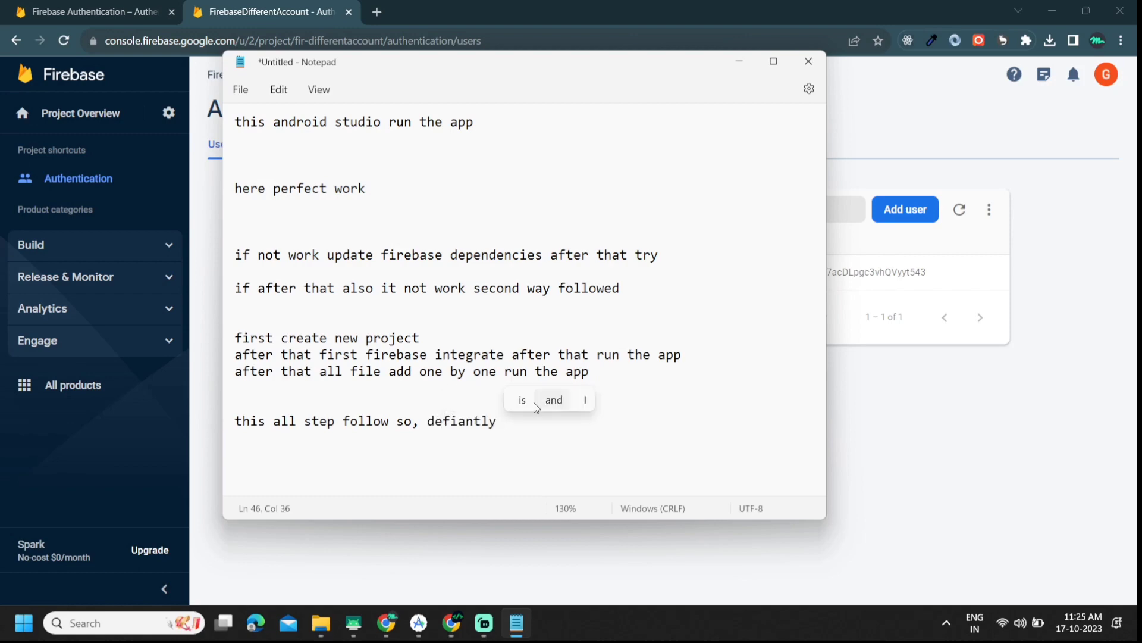
text(pr)
key(BackSpace)
key(BackSpace)
text(au)
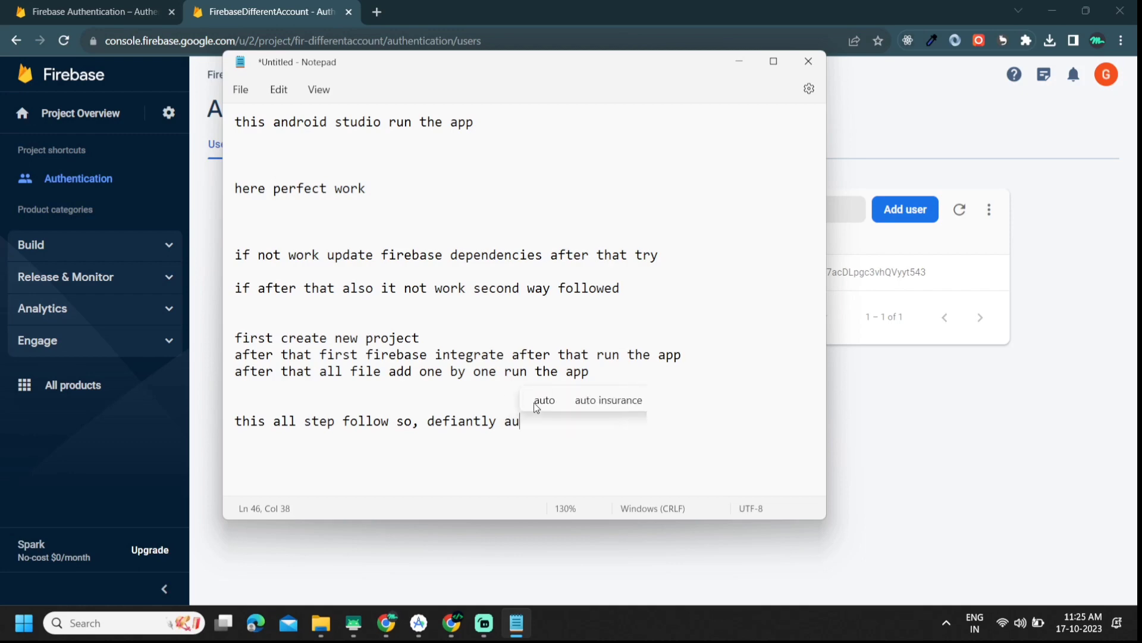
key(BackSpace)
key(BackSpace)
text(app is alos)
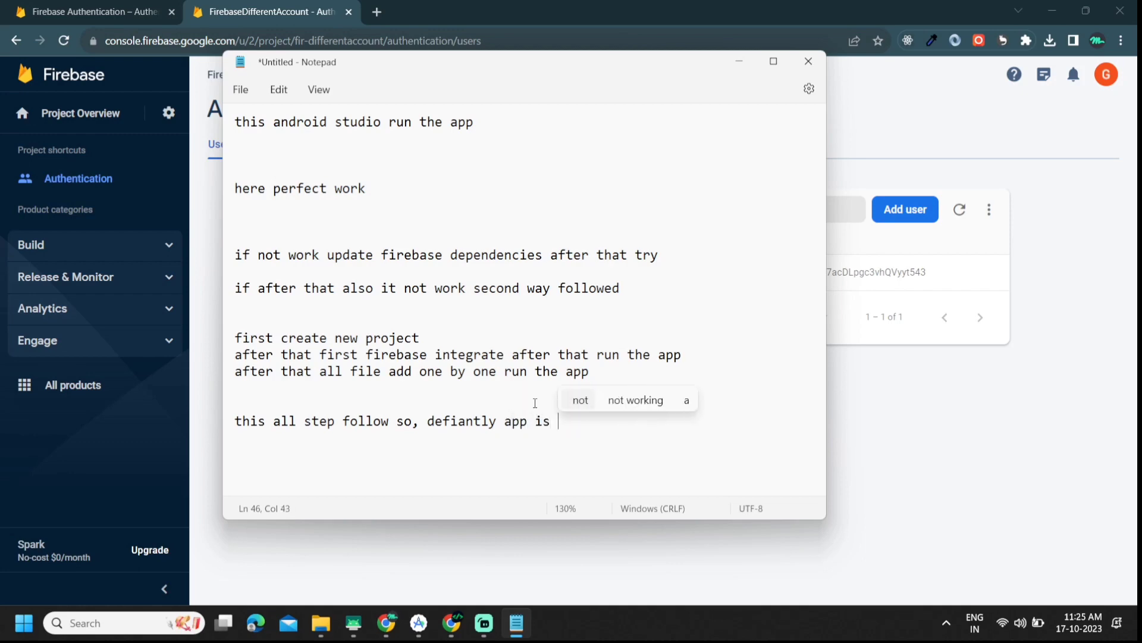
key(BackSpace)
key(BackSpace)
text(so a)
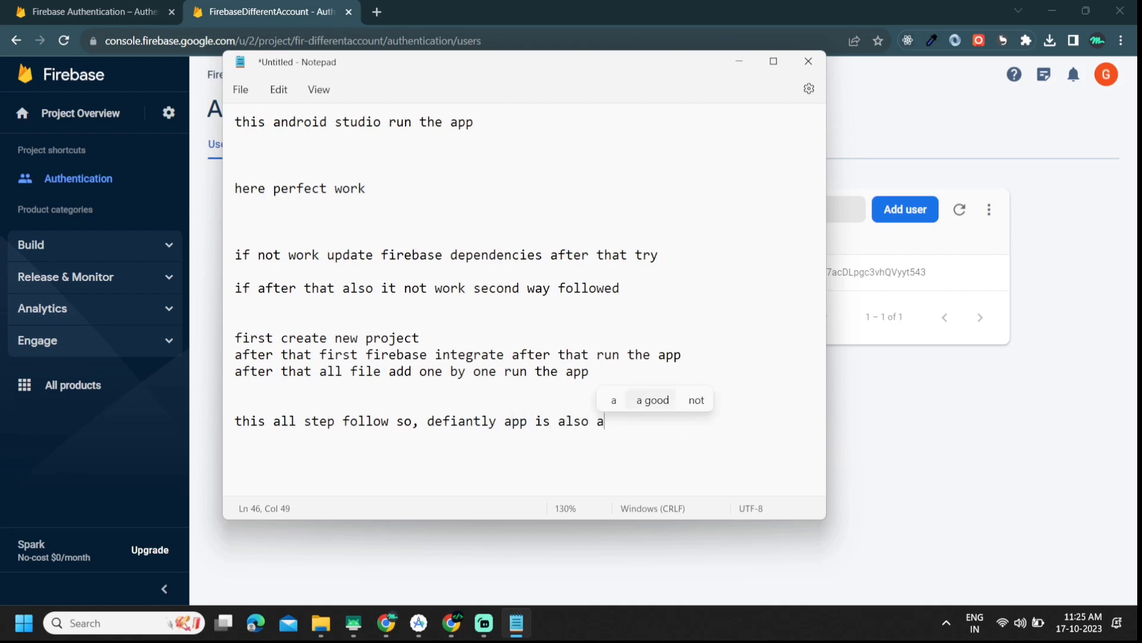
text(pp and work)
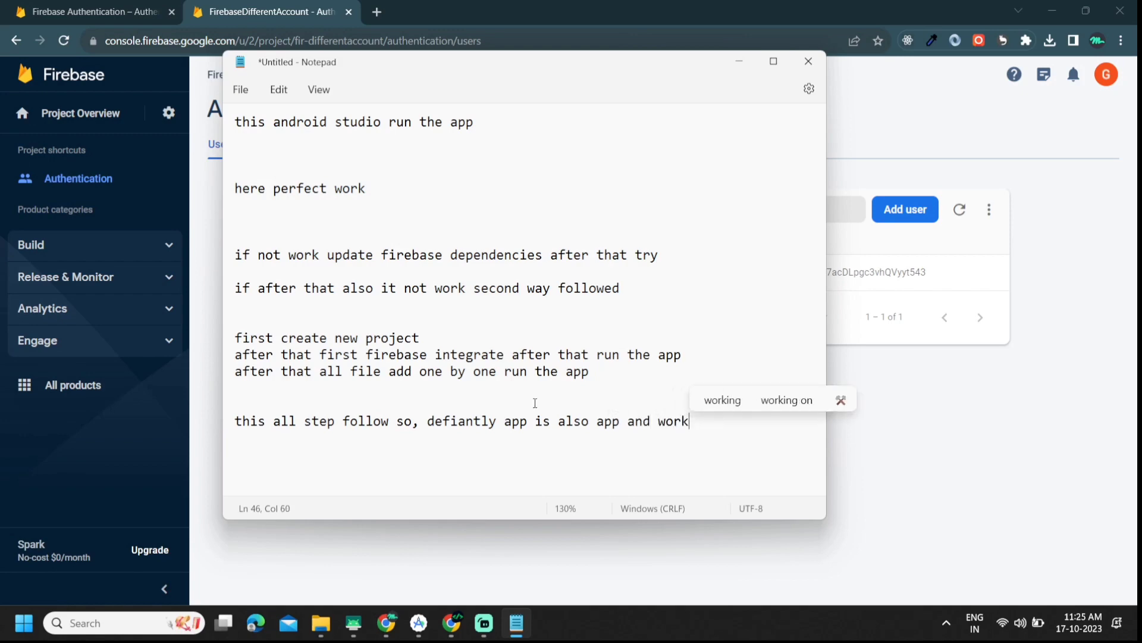
key(Return)
key(Return)
Step: Close the notes with 'thank for watching' and 'today video done'
text(thank)
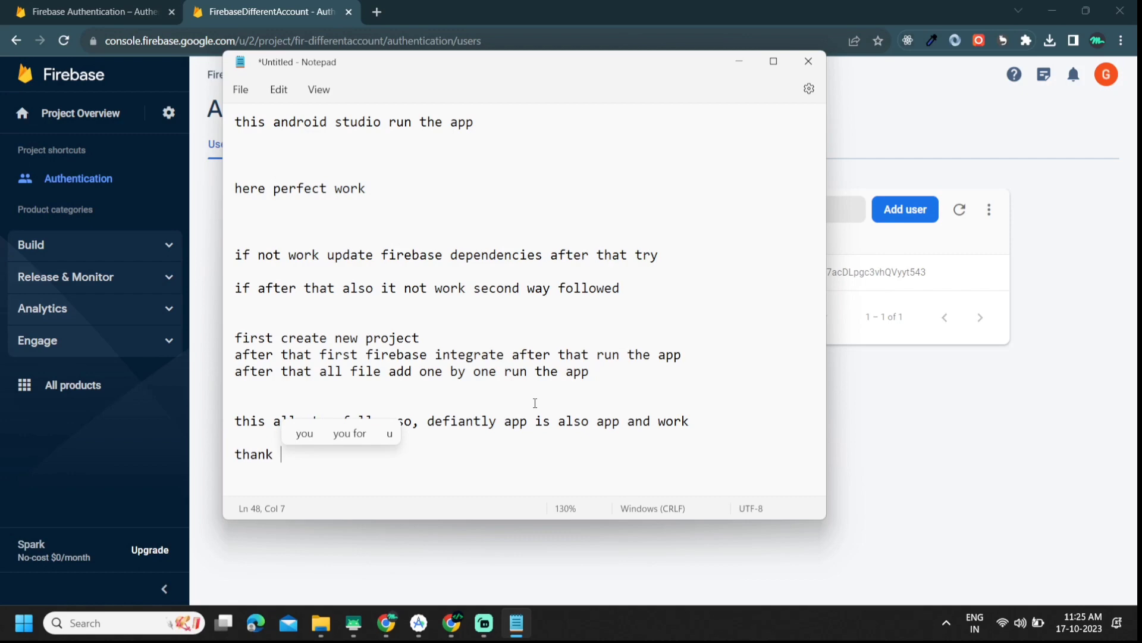
key(Up)
text(for )
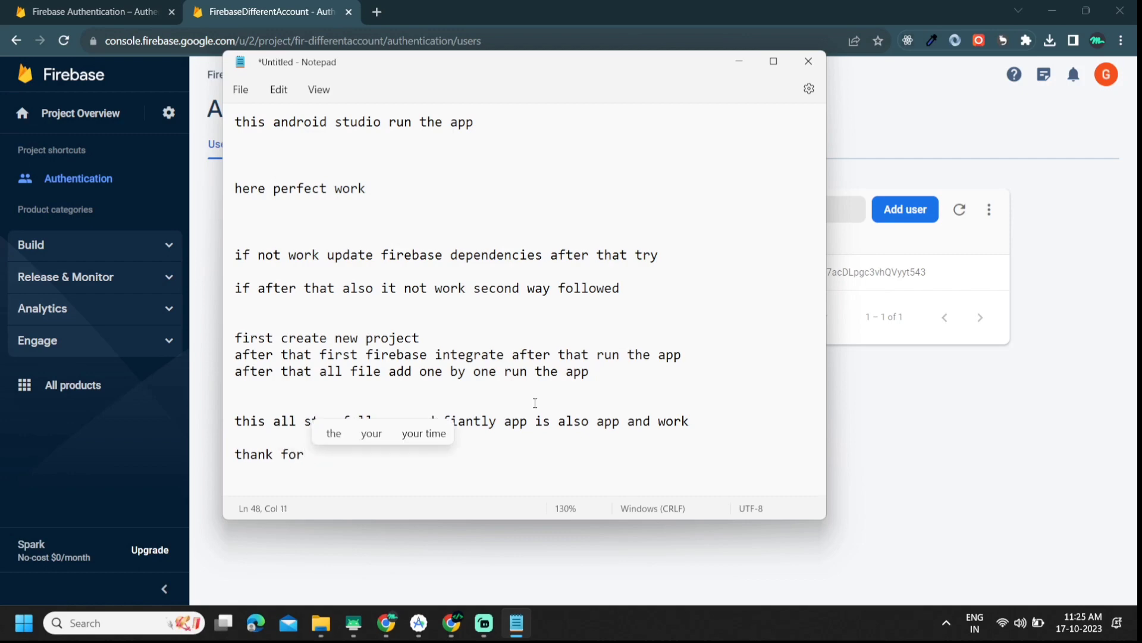
text(watch)
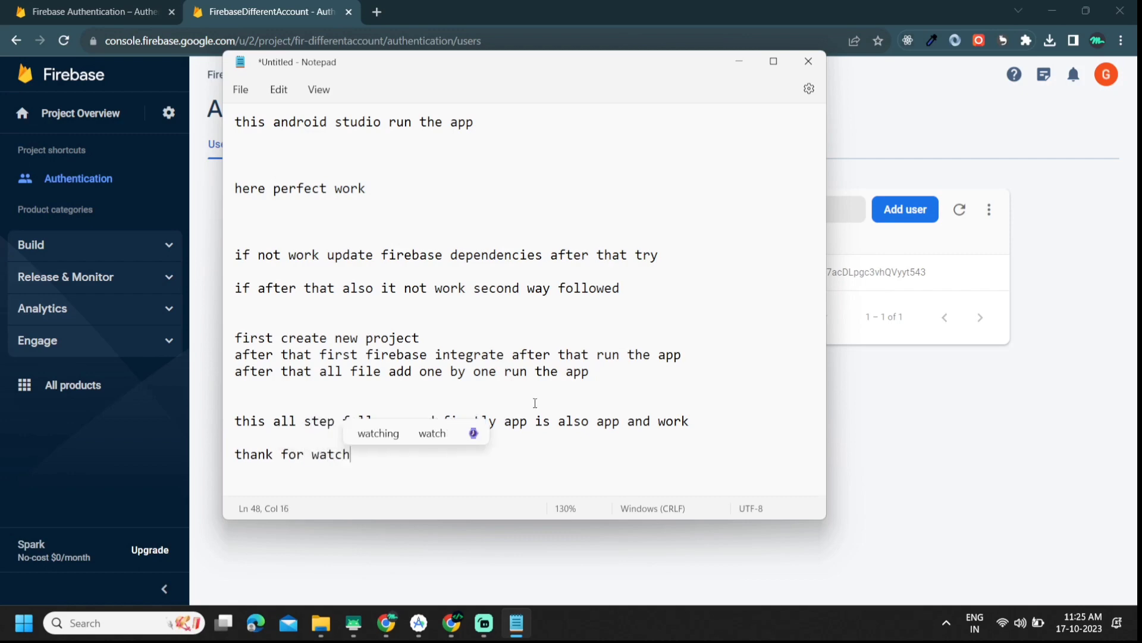
text(ing)
key(Return)
key(Return)
key(Return)
key(Return)
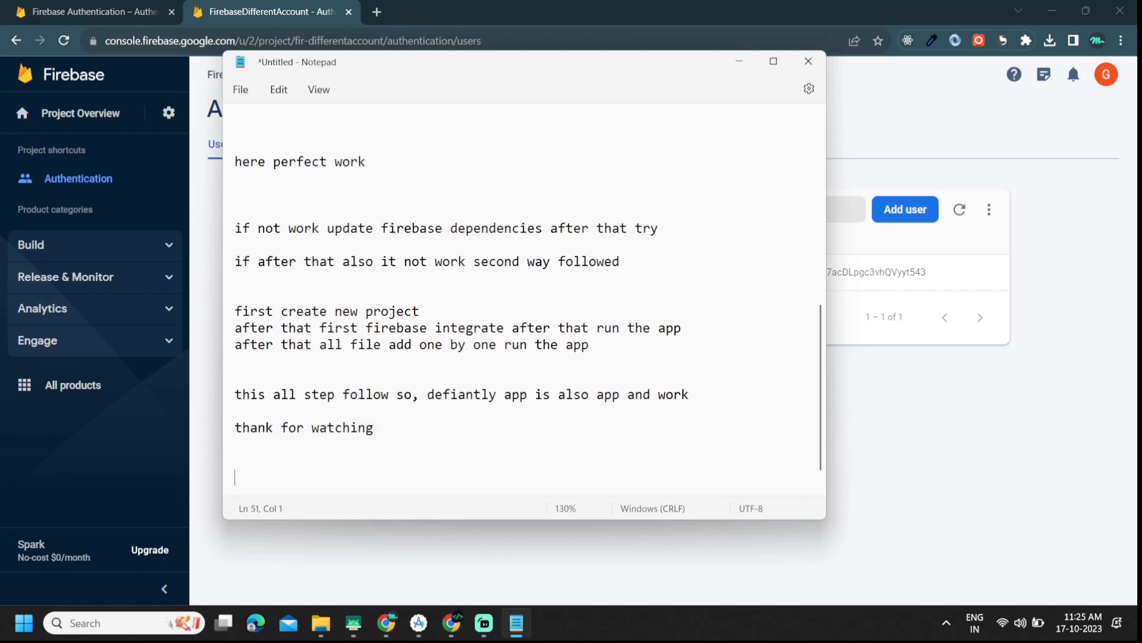
text(video done)
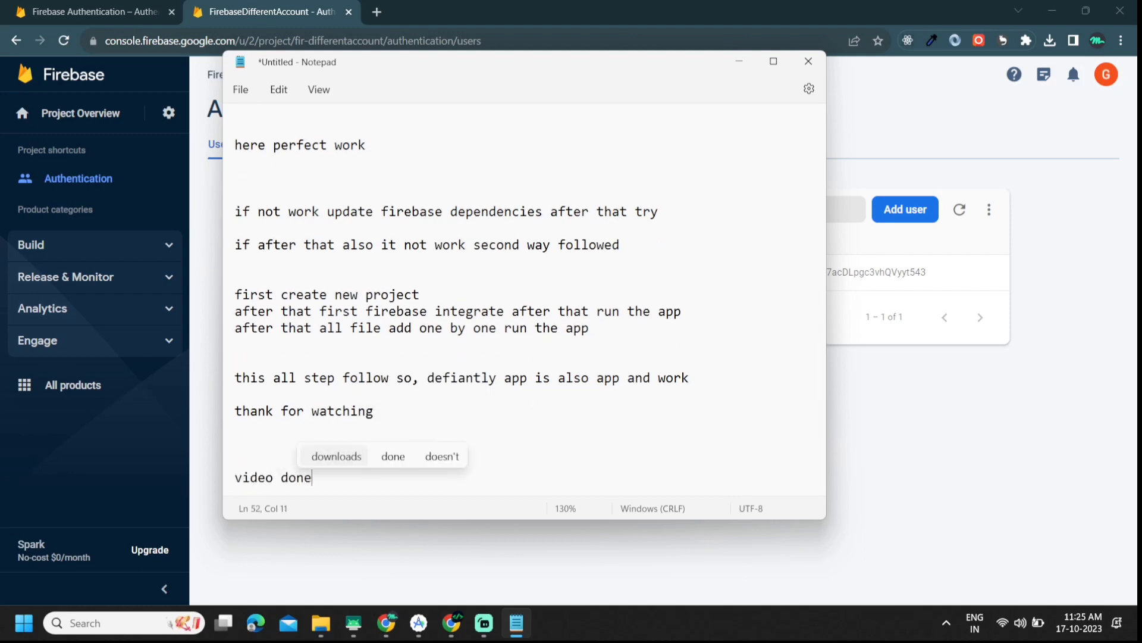
key(BackSpace)
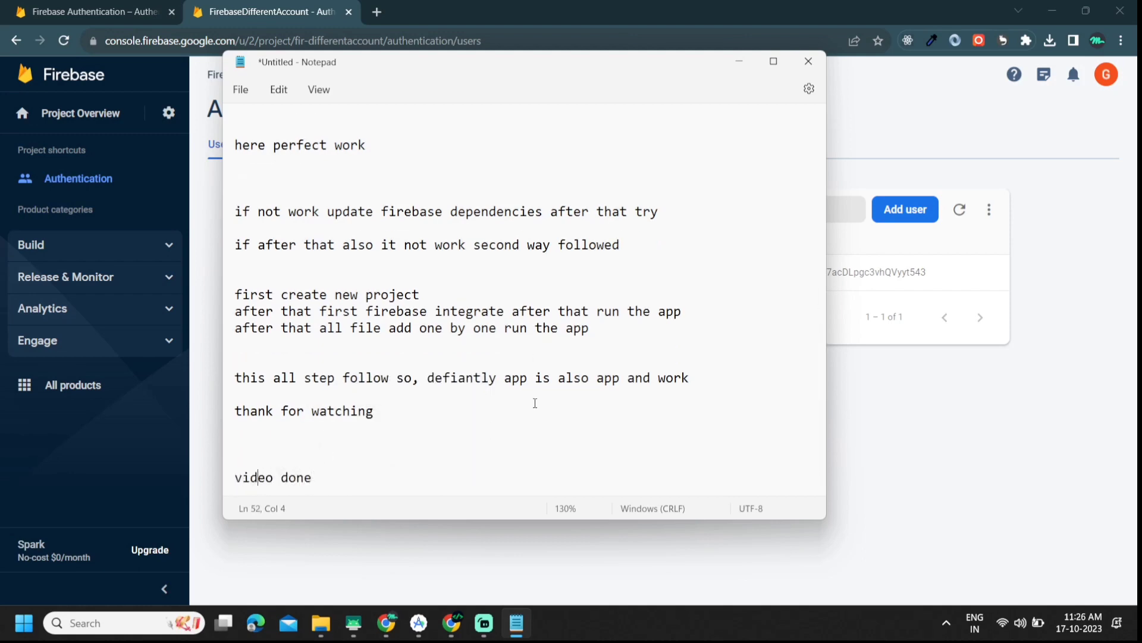
text(today)
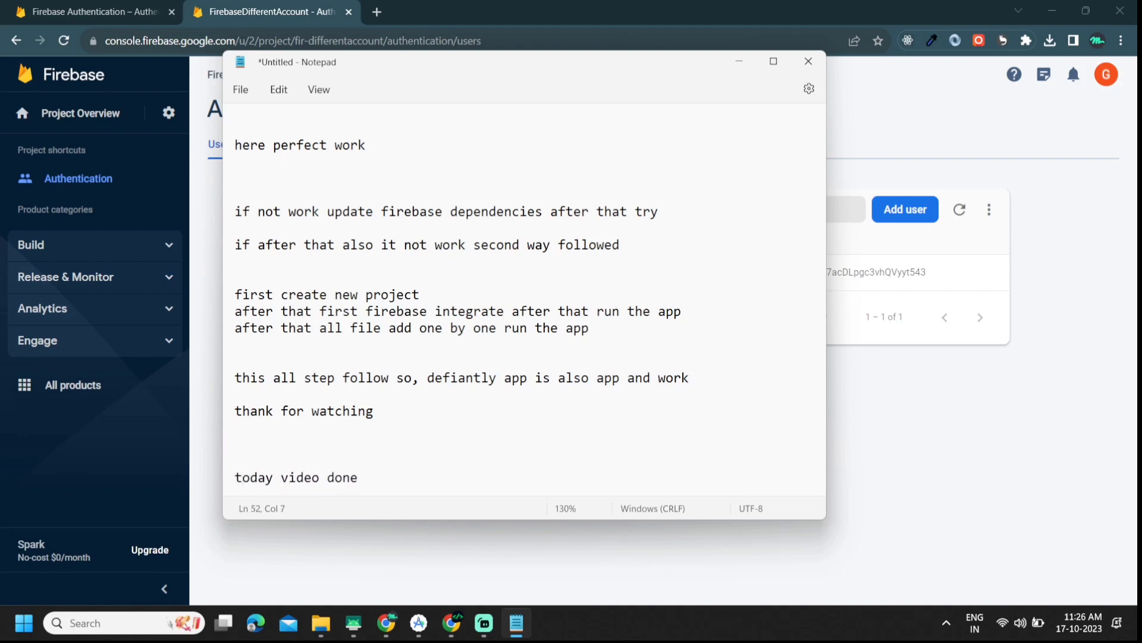